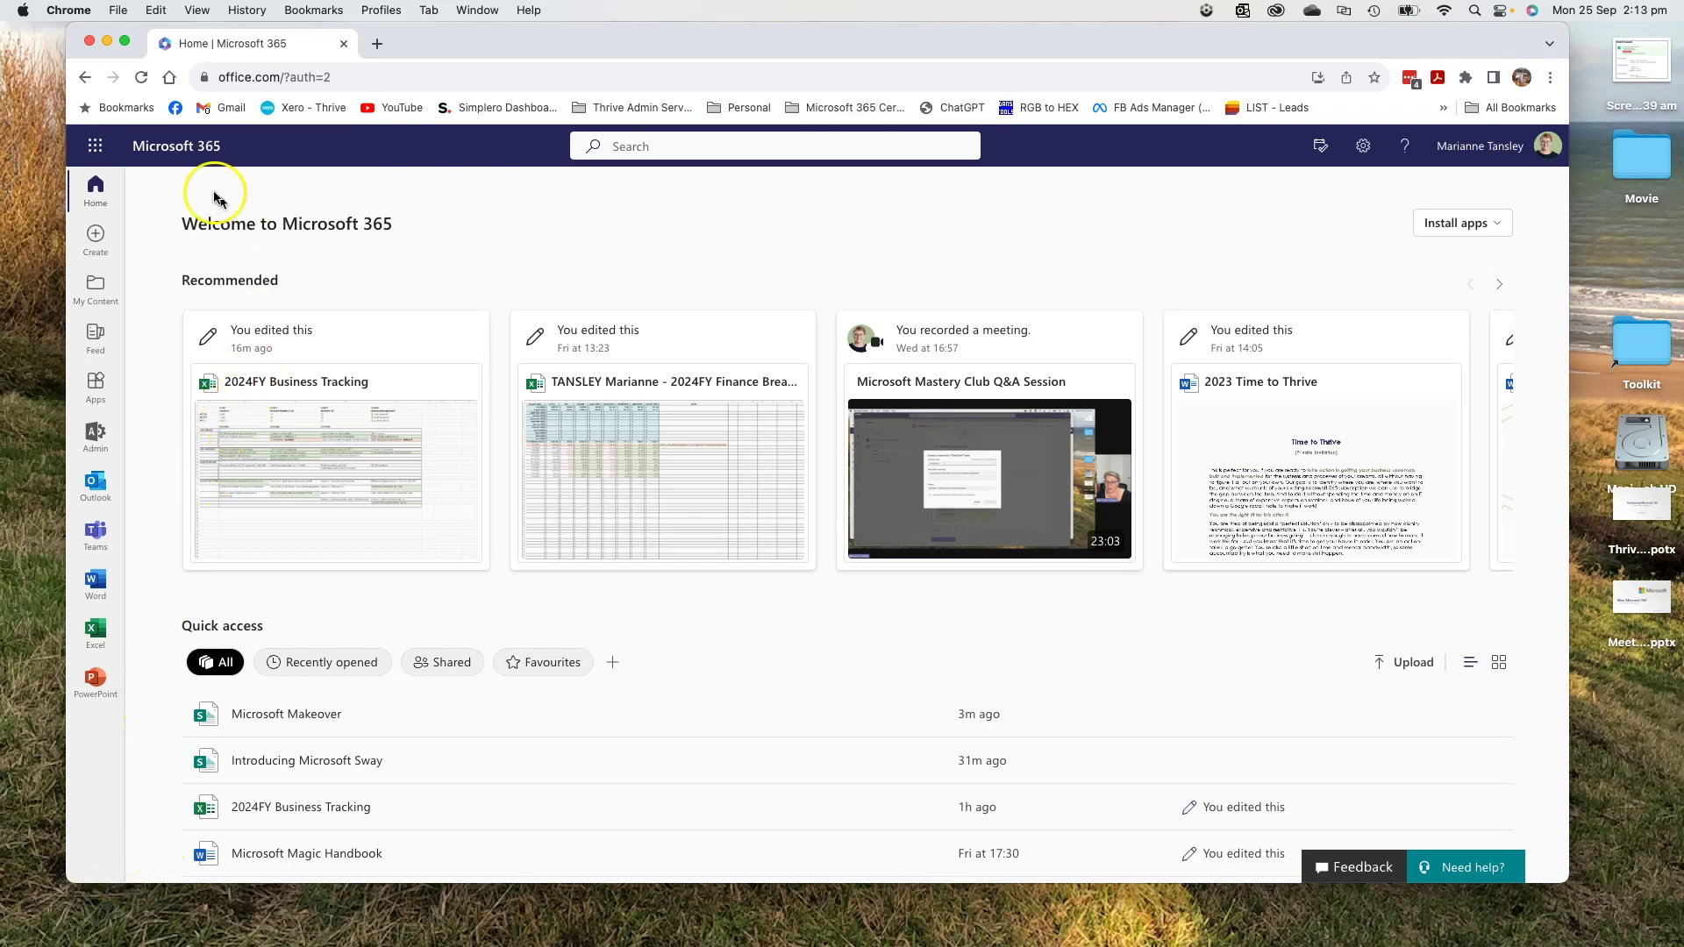
Step: Open the Microsoft 365 app launcher to list all available apps
{"action": "left_click", "coordinate": [93, 147]}
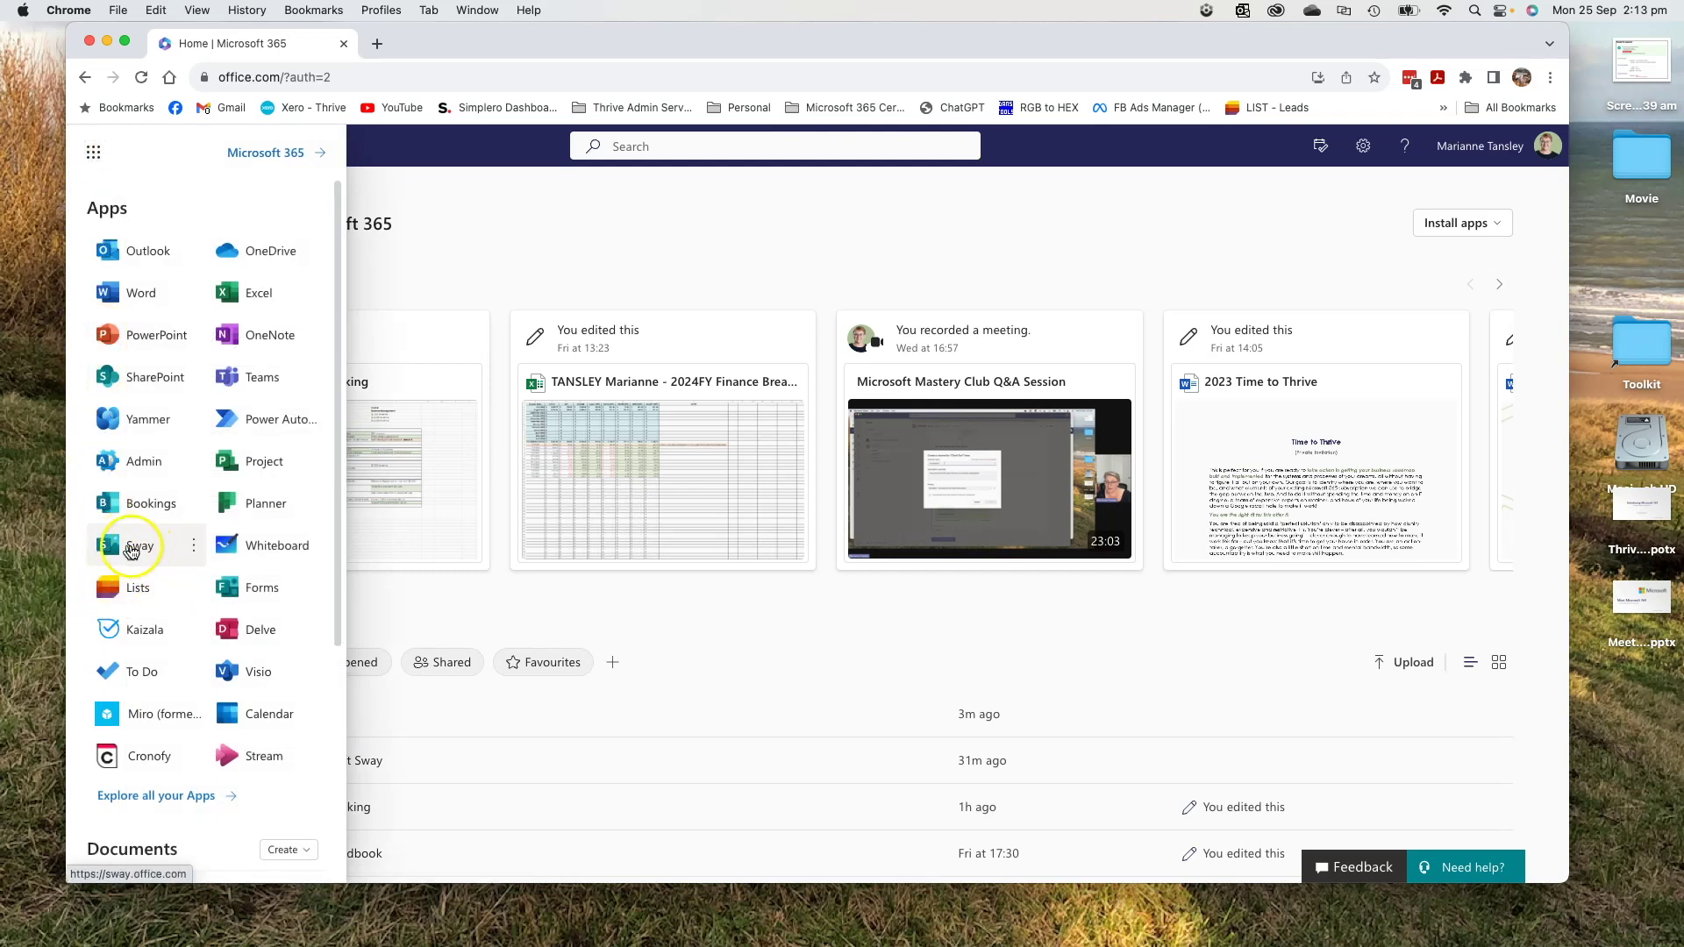
Step: Launch Sway from the full apps list and play the Microsoft Makeover sway
{"action": "left_click", "coordinate": [154, 797]}
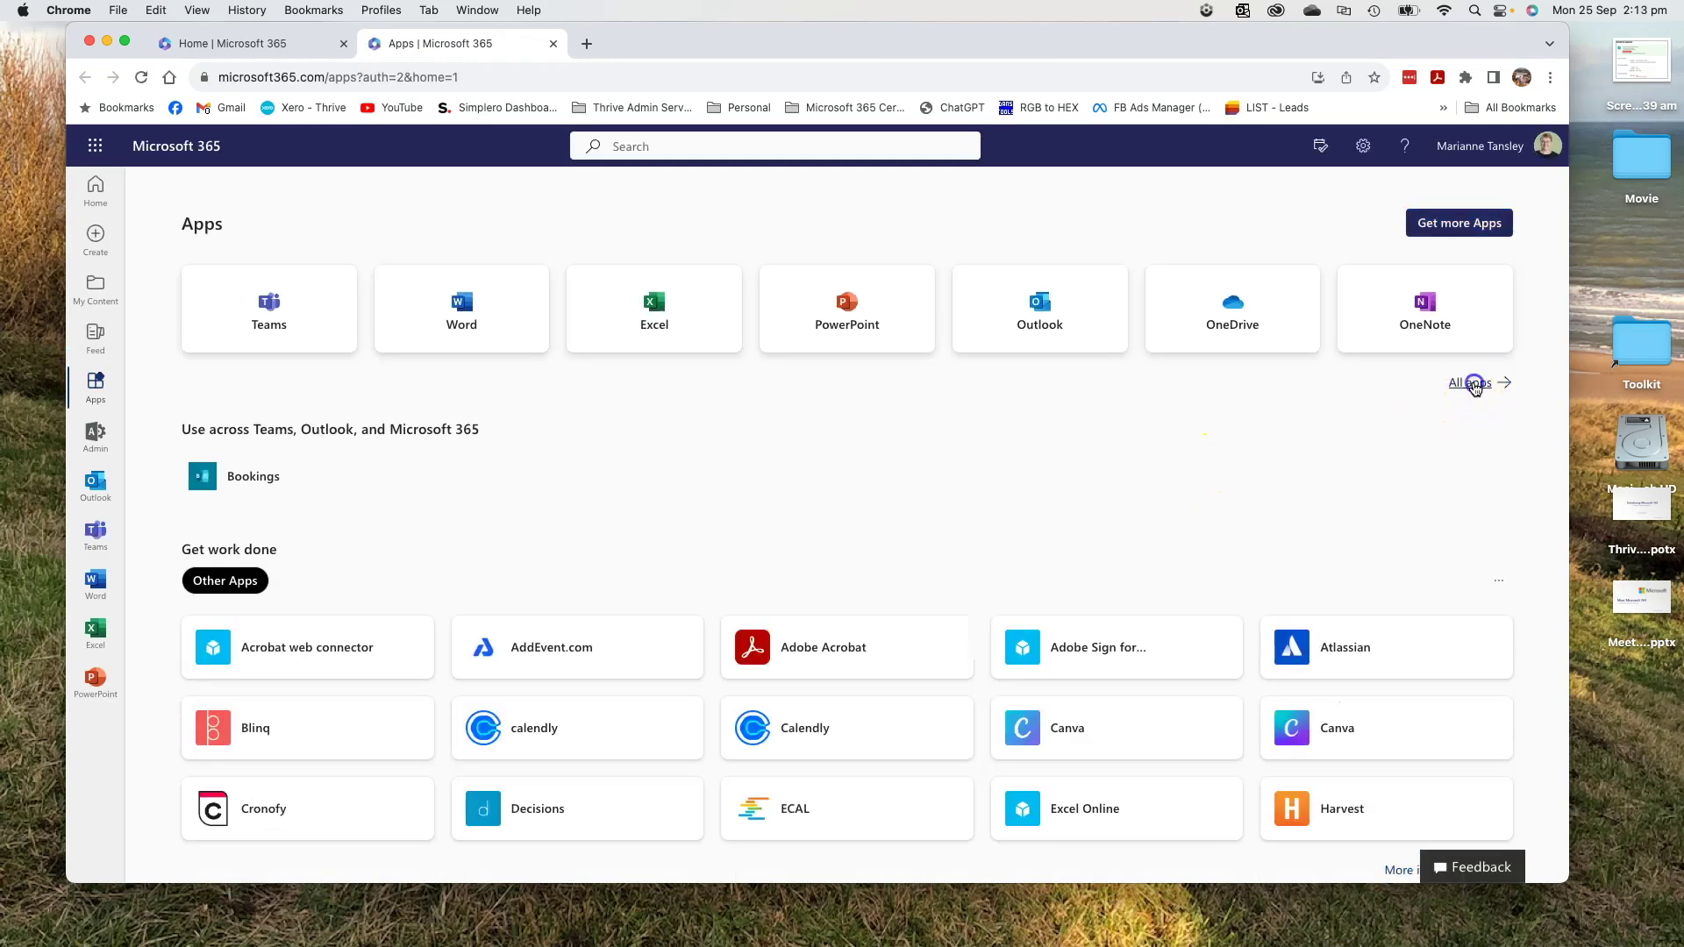
{"action": "left_click", "coordinate": [1471, 383]}
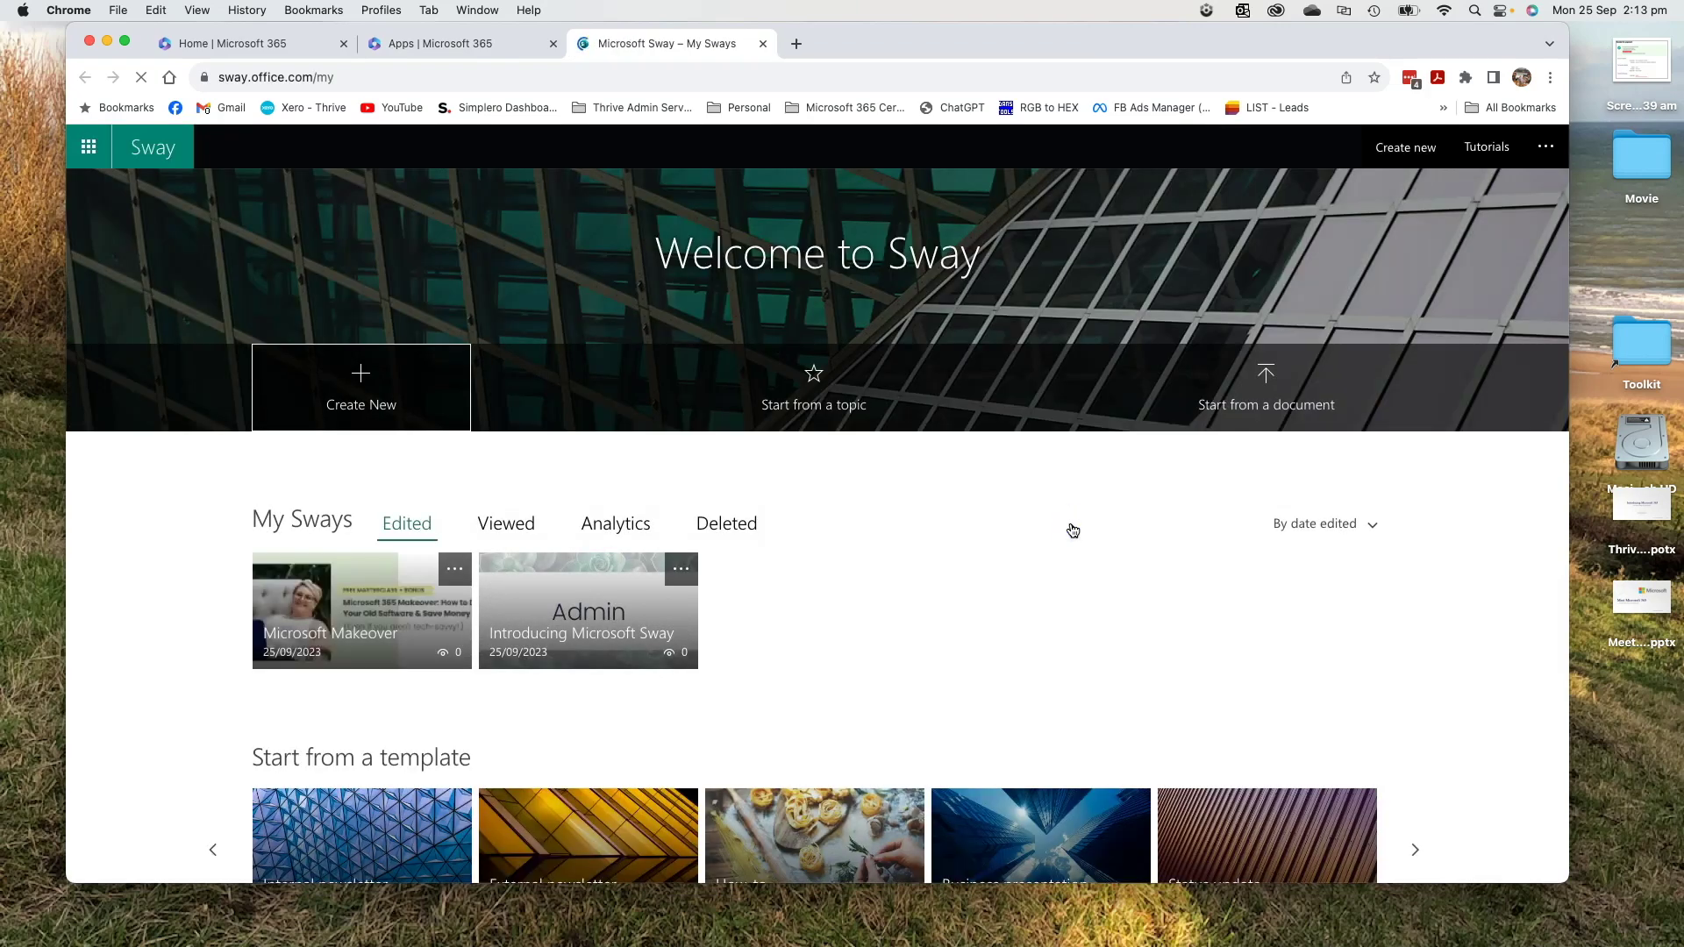
{"action": "left_click", "coordinate": [465, 619]}
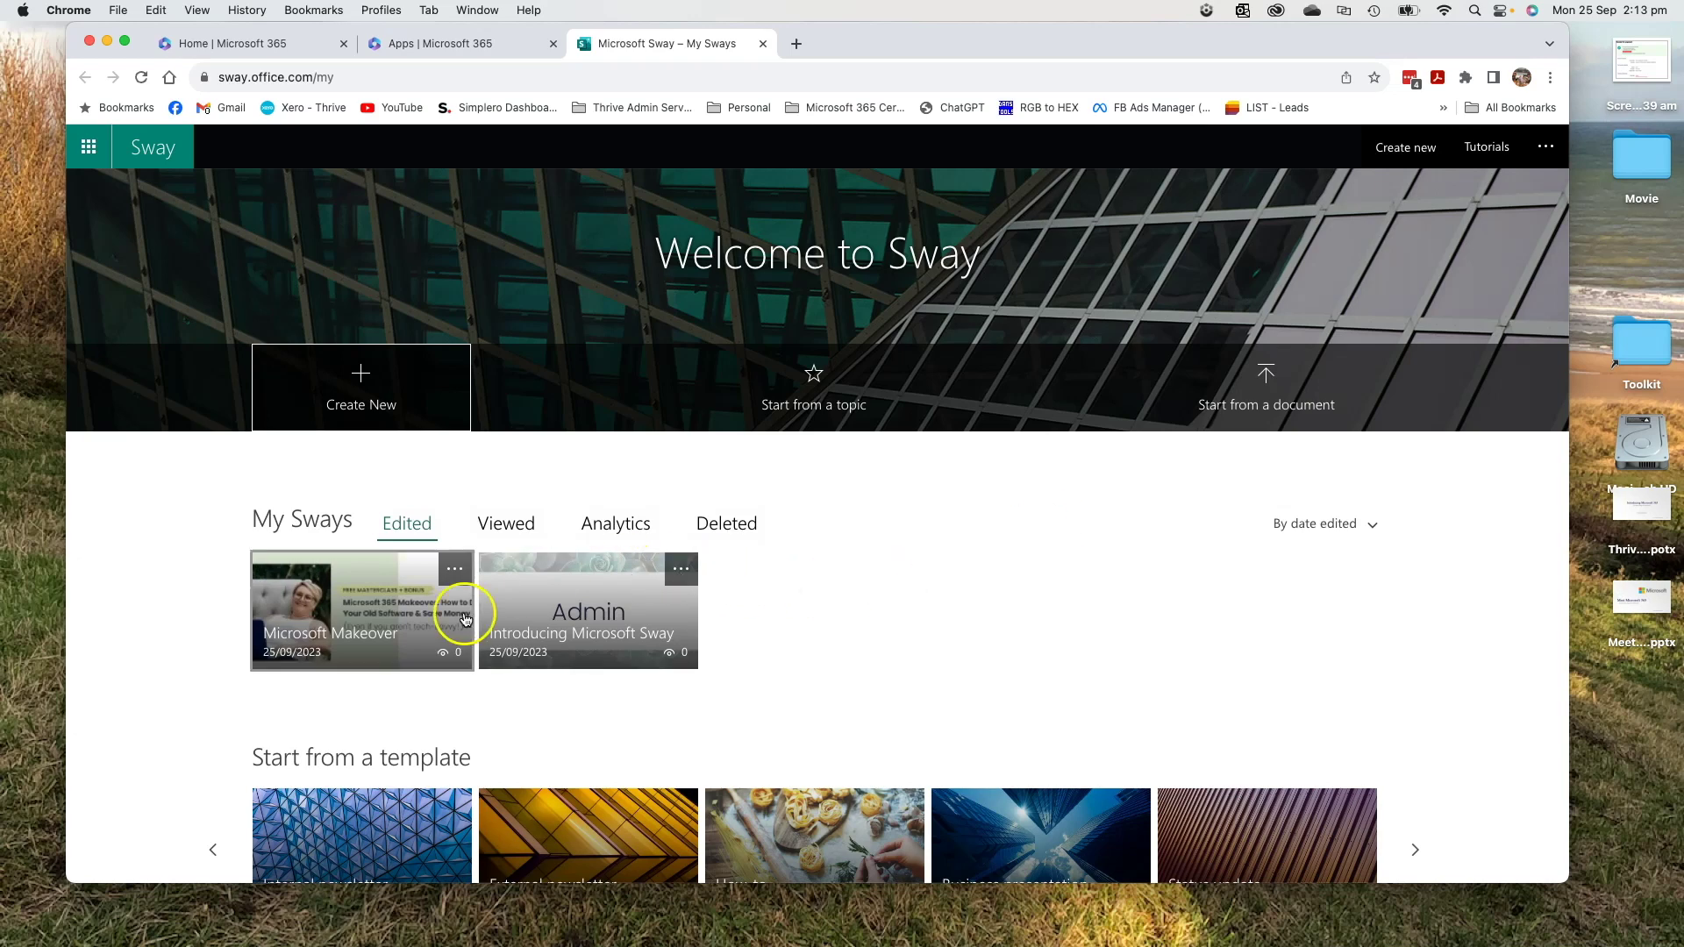
{"action": "left_click", "coordinate": [454, 570]}
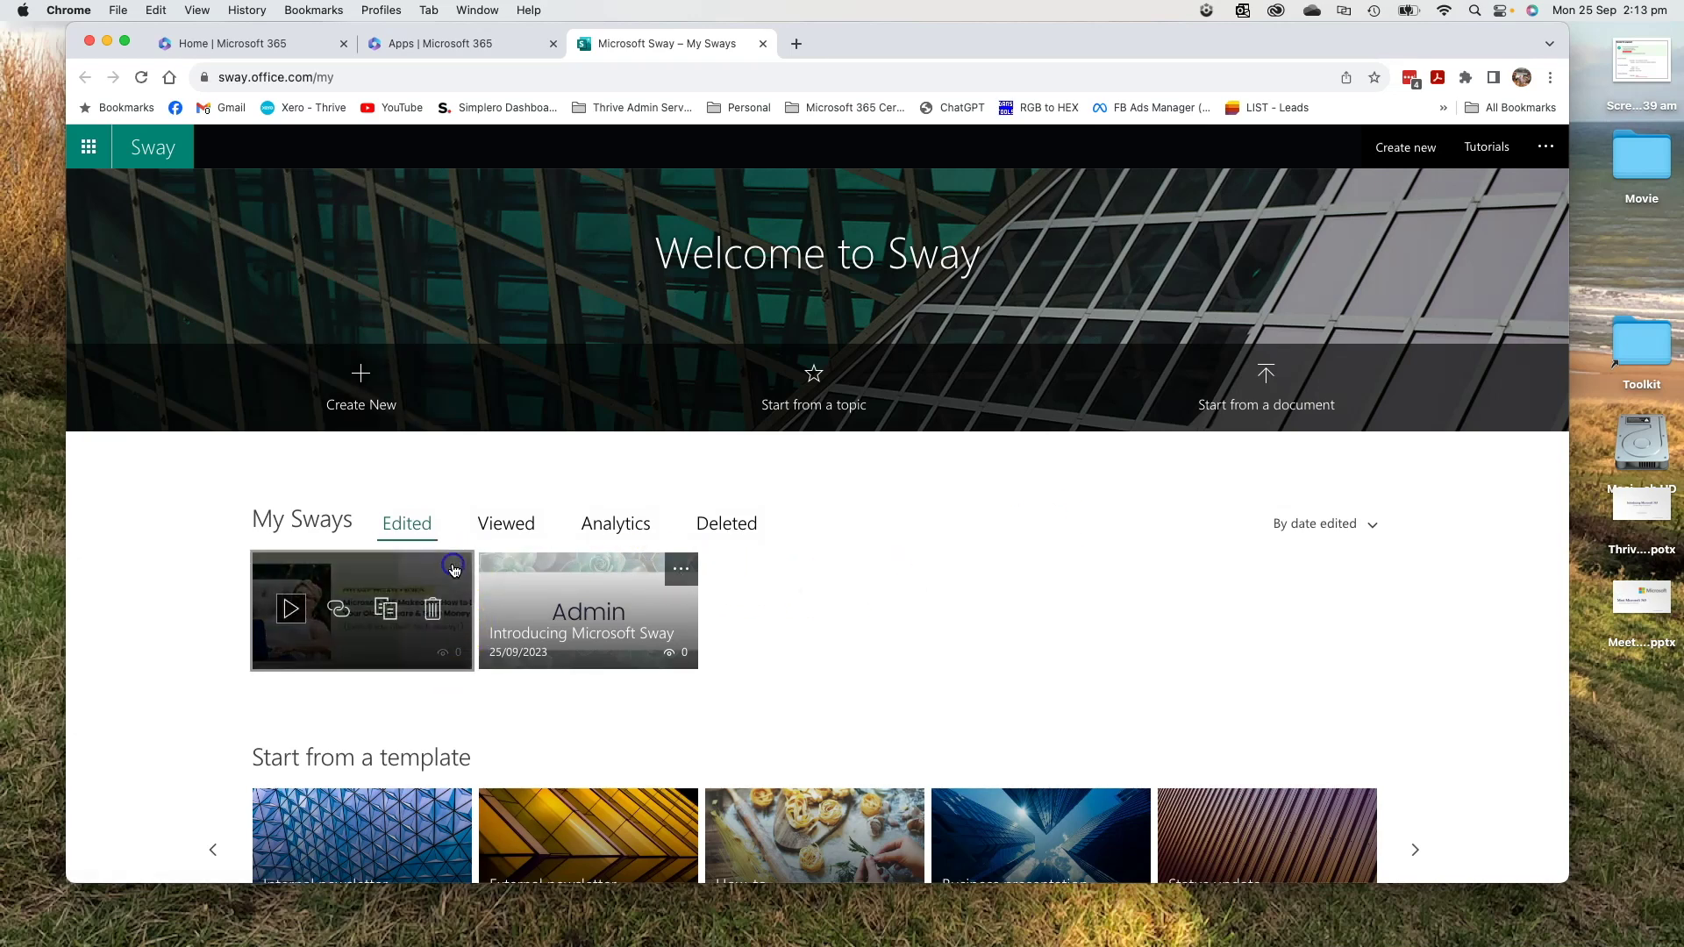
{"action": "left_click", "coordinate": [292, 611]}
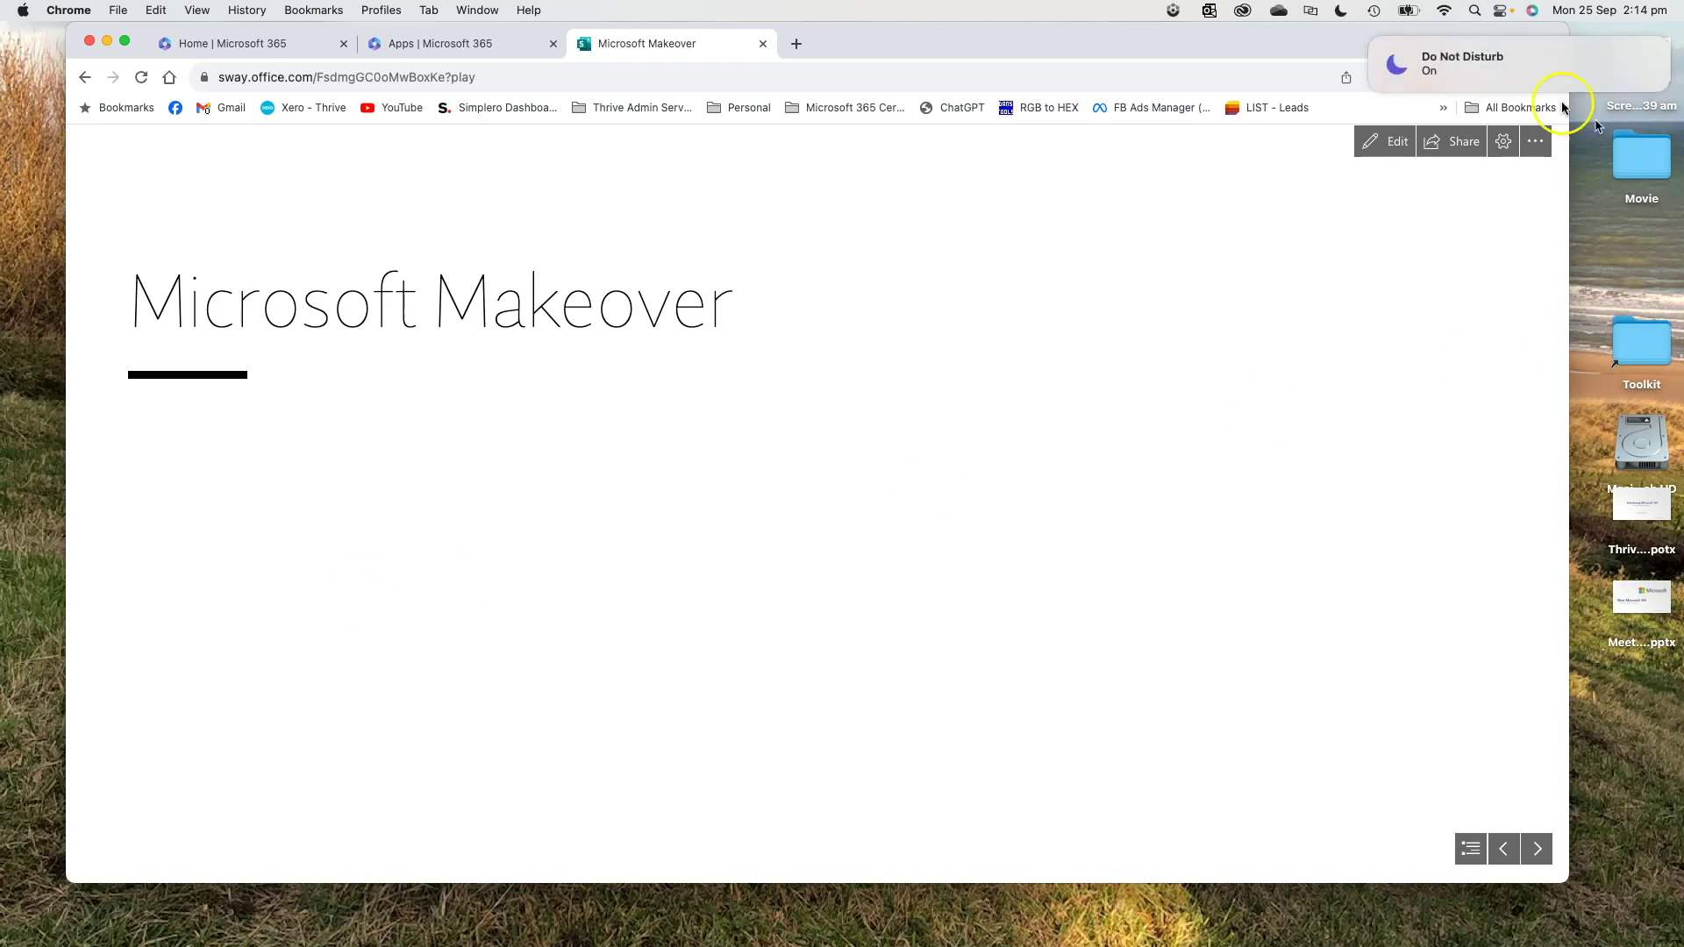
Step: Dismiss the Do Not Disturb notification over the playing Microsoft Makeover title card
{"action": "left_click", "coordinate": [1372, 40]}
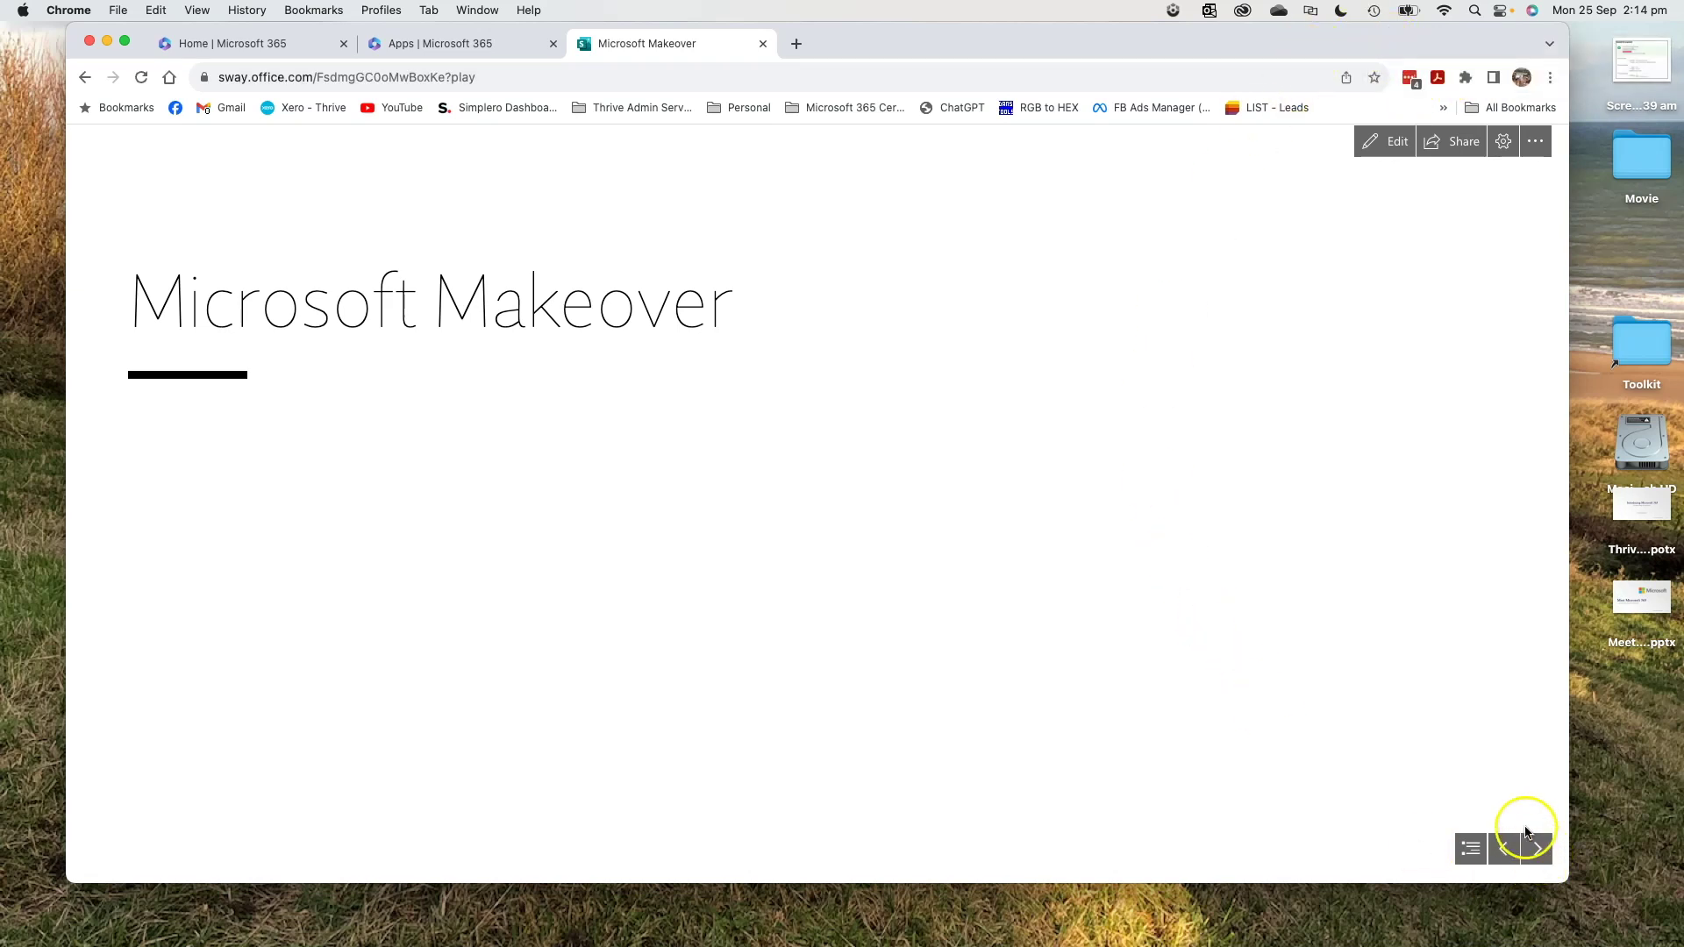
Step: Advance through the intro slides, from Meet Marianne to the Microsoft Word title slide
{"action": "left_click", "coordinate": [1535, 851]}
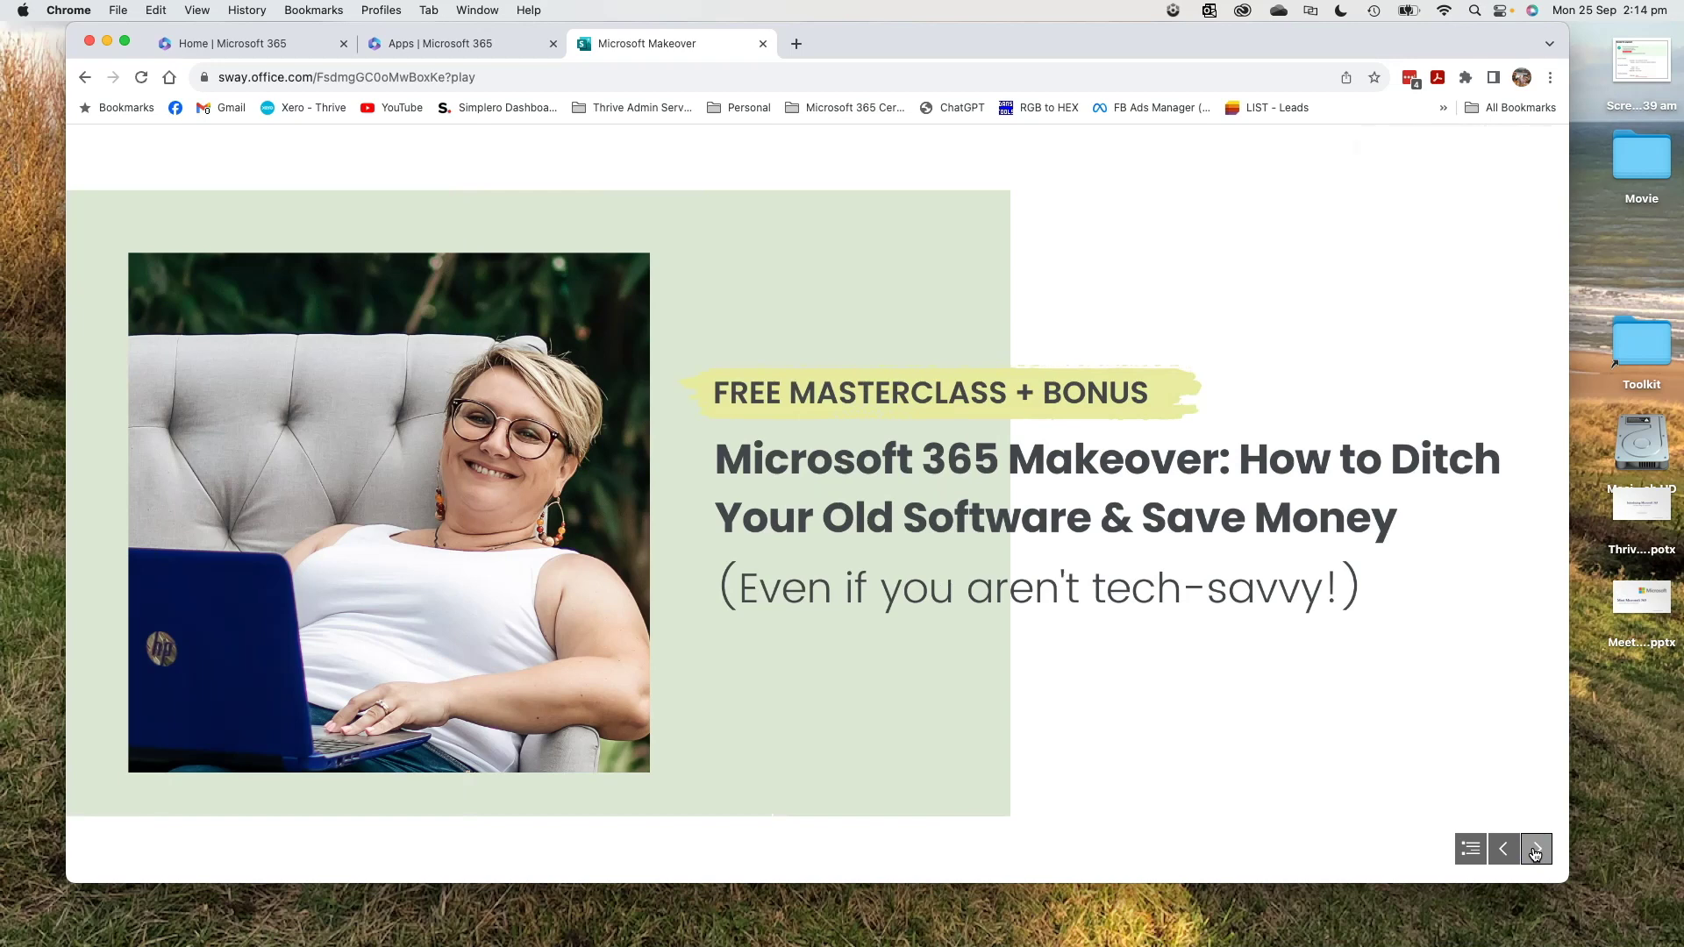
{"action": "left_click", "coordinate": [1534, 850]}
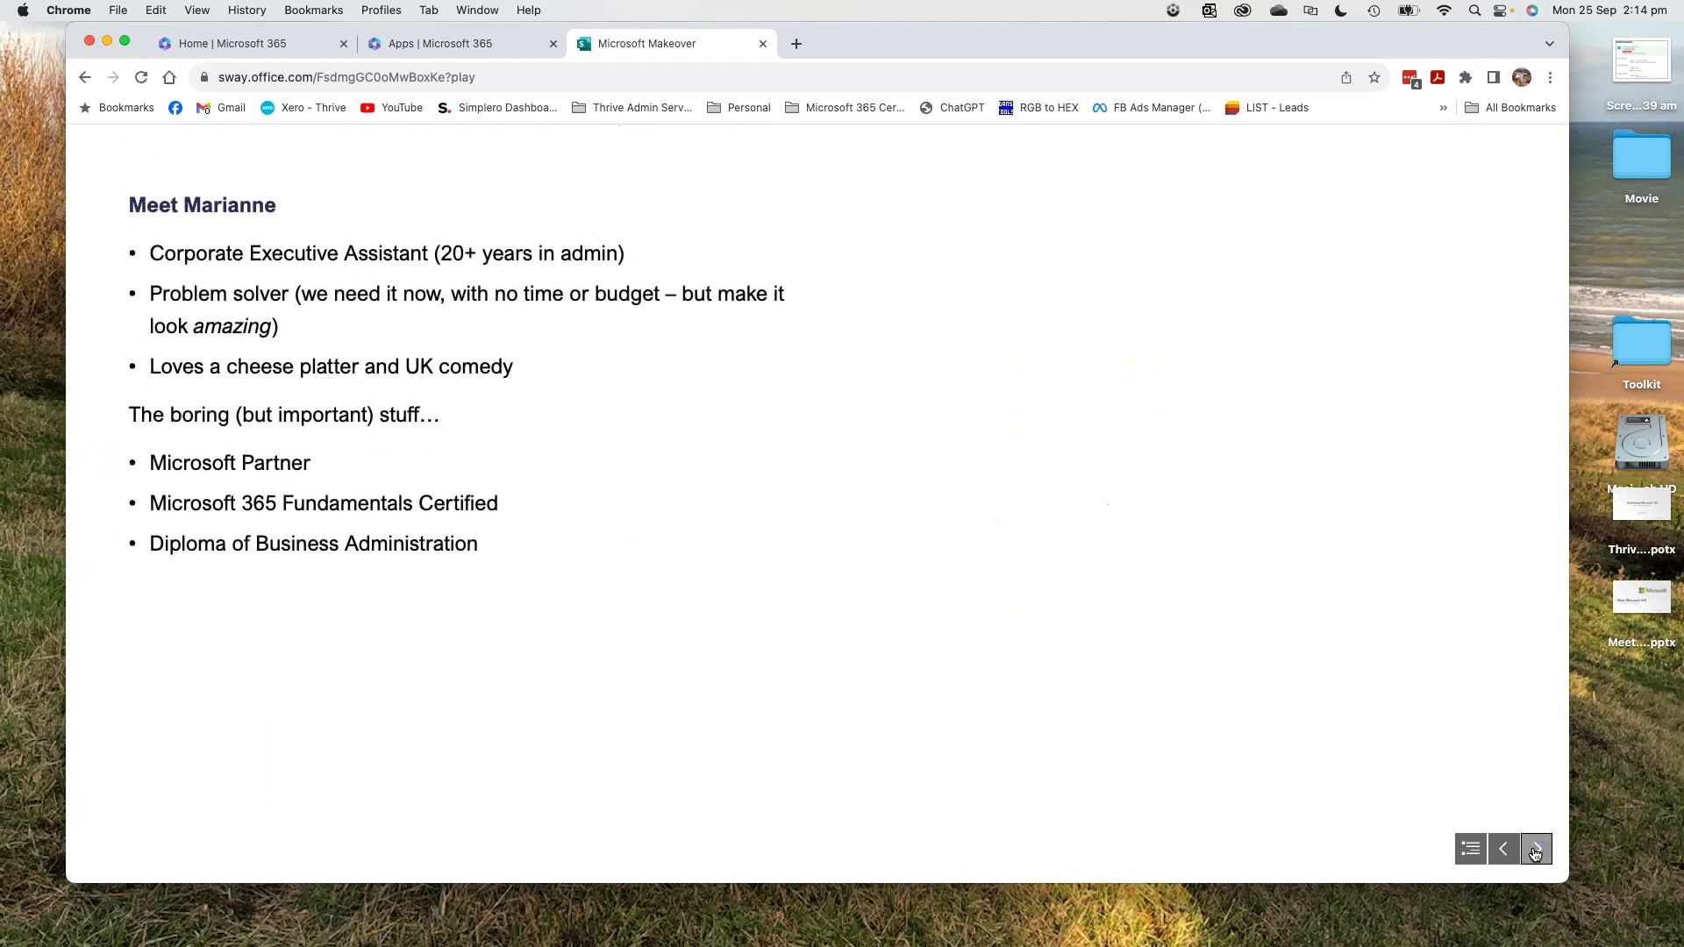
{"action": "left_click", "coordinate": [1535, 850]}
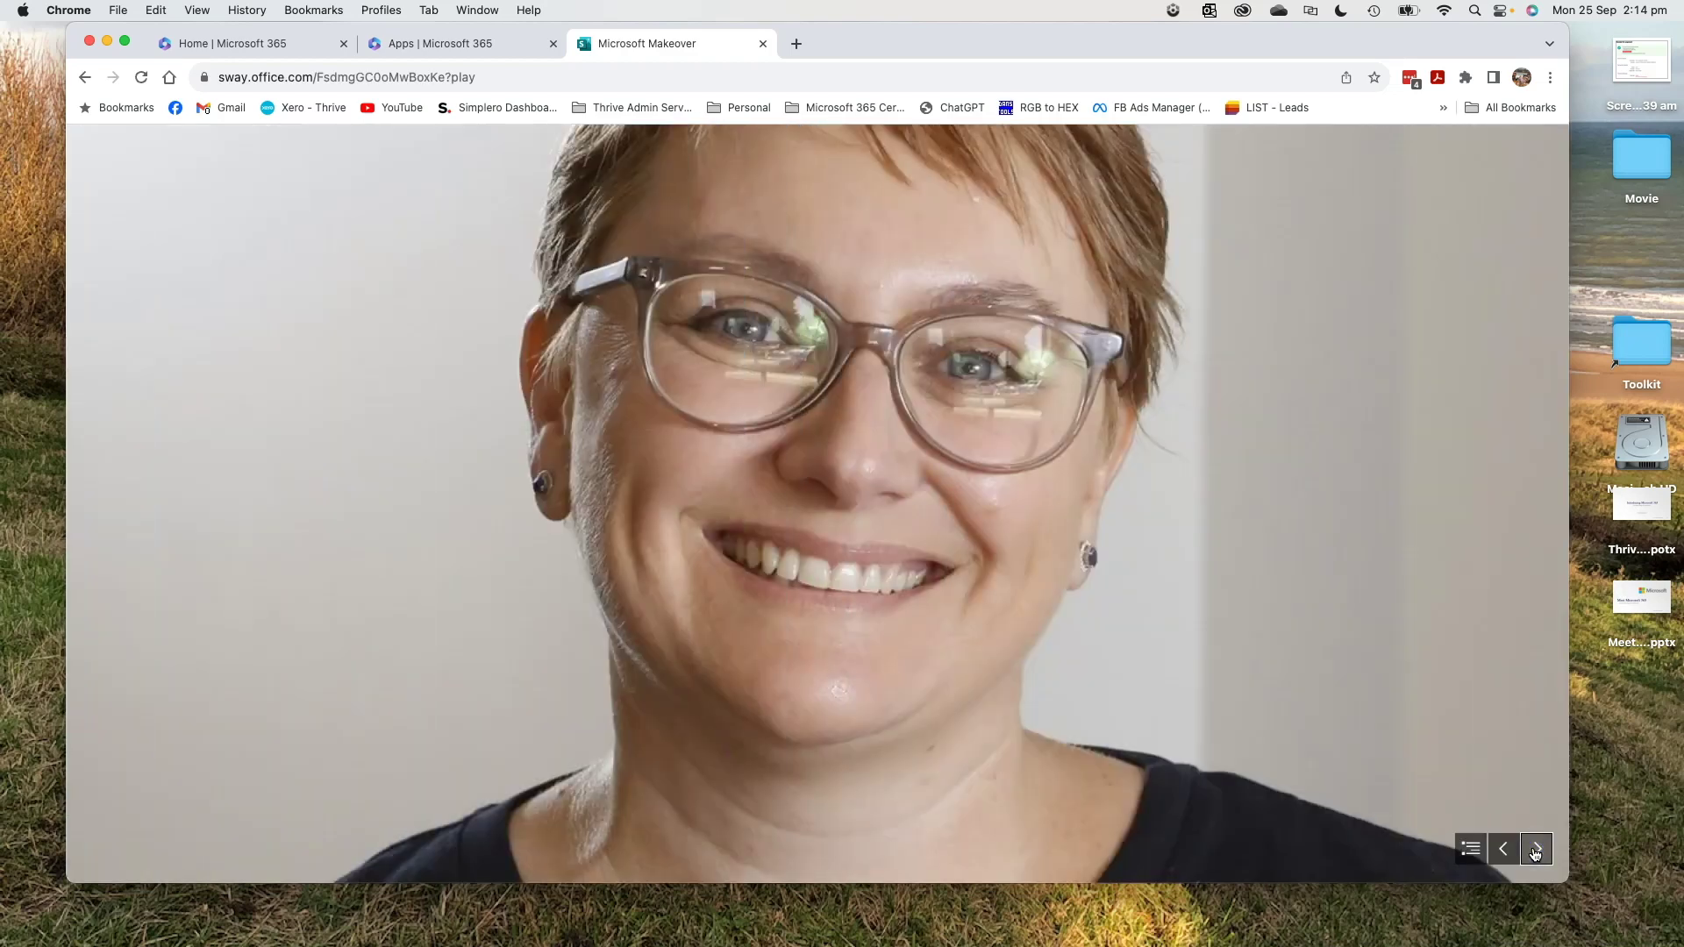
{"action": "left_click", "coordinate": [1535, 851]}
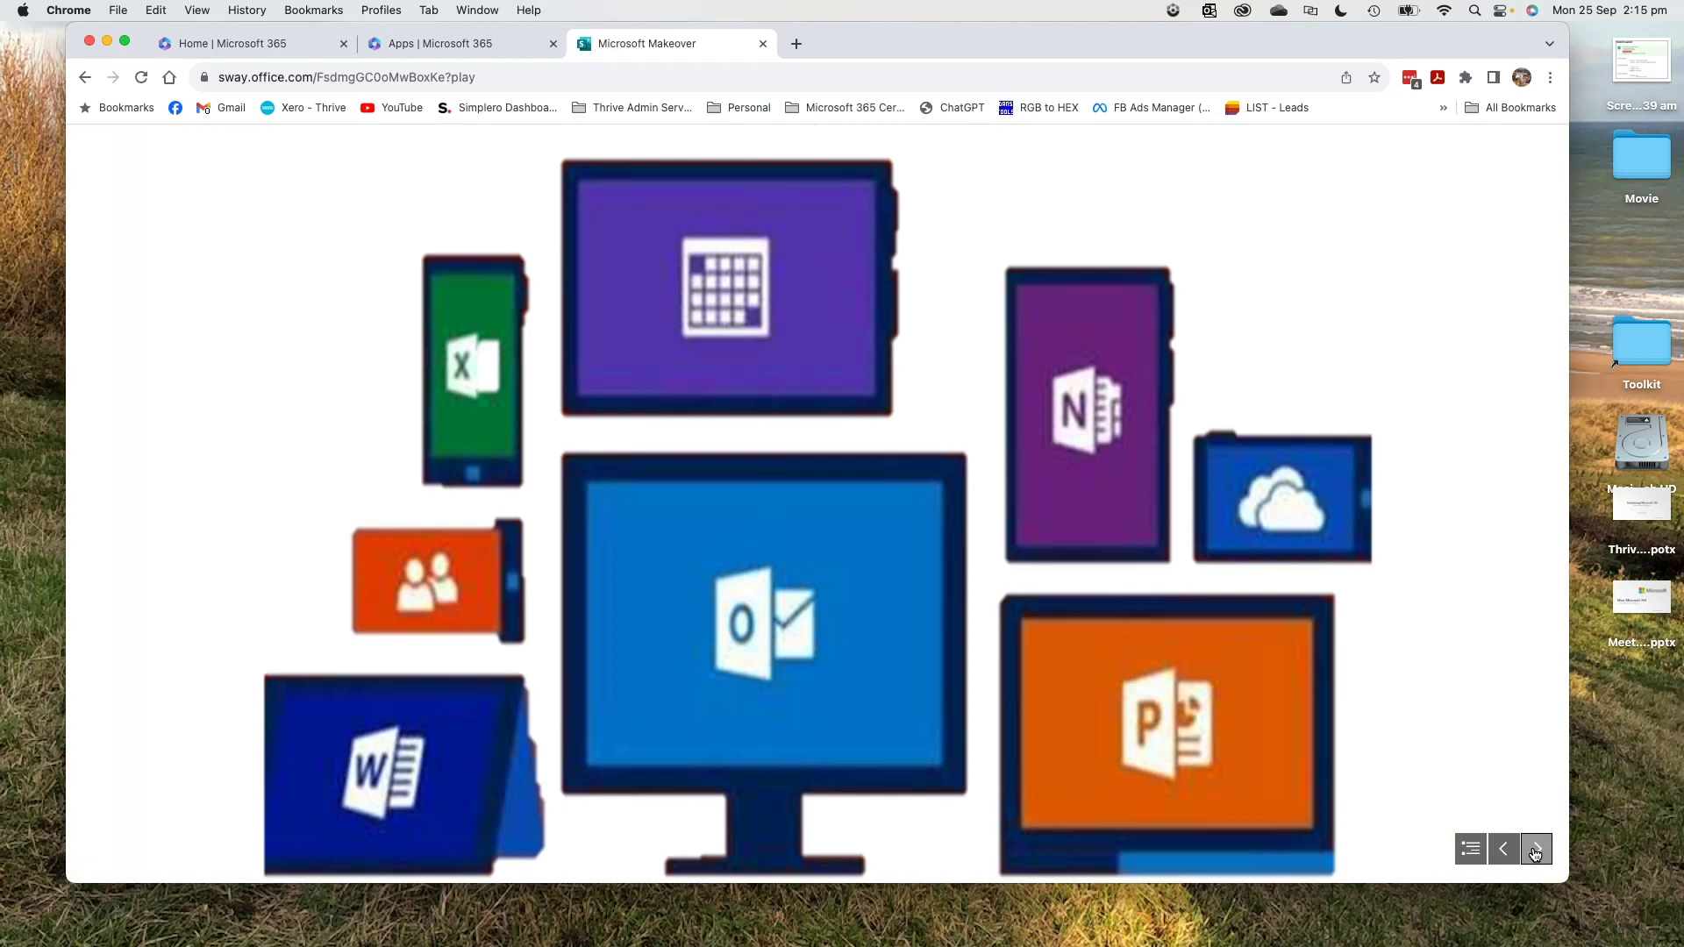
{"action": "left_click", "coordinate": [1535, 851]}
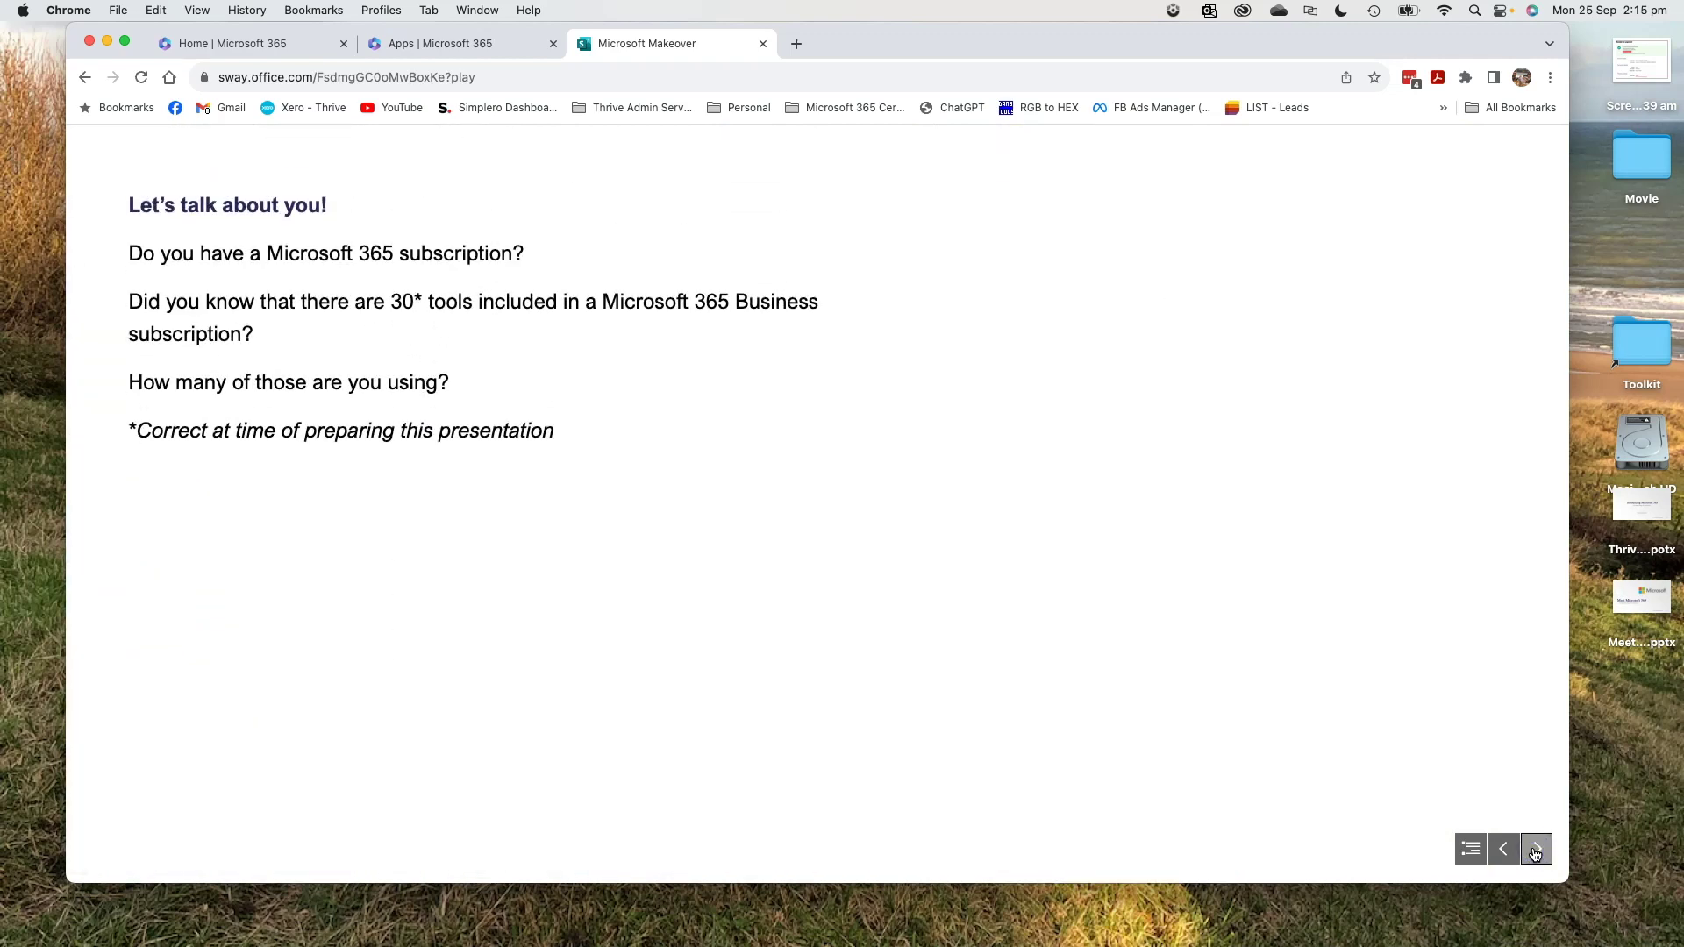
{"action": "left_click", "coordinate": [1535, 851]}
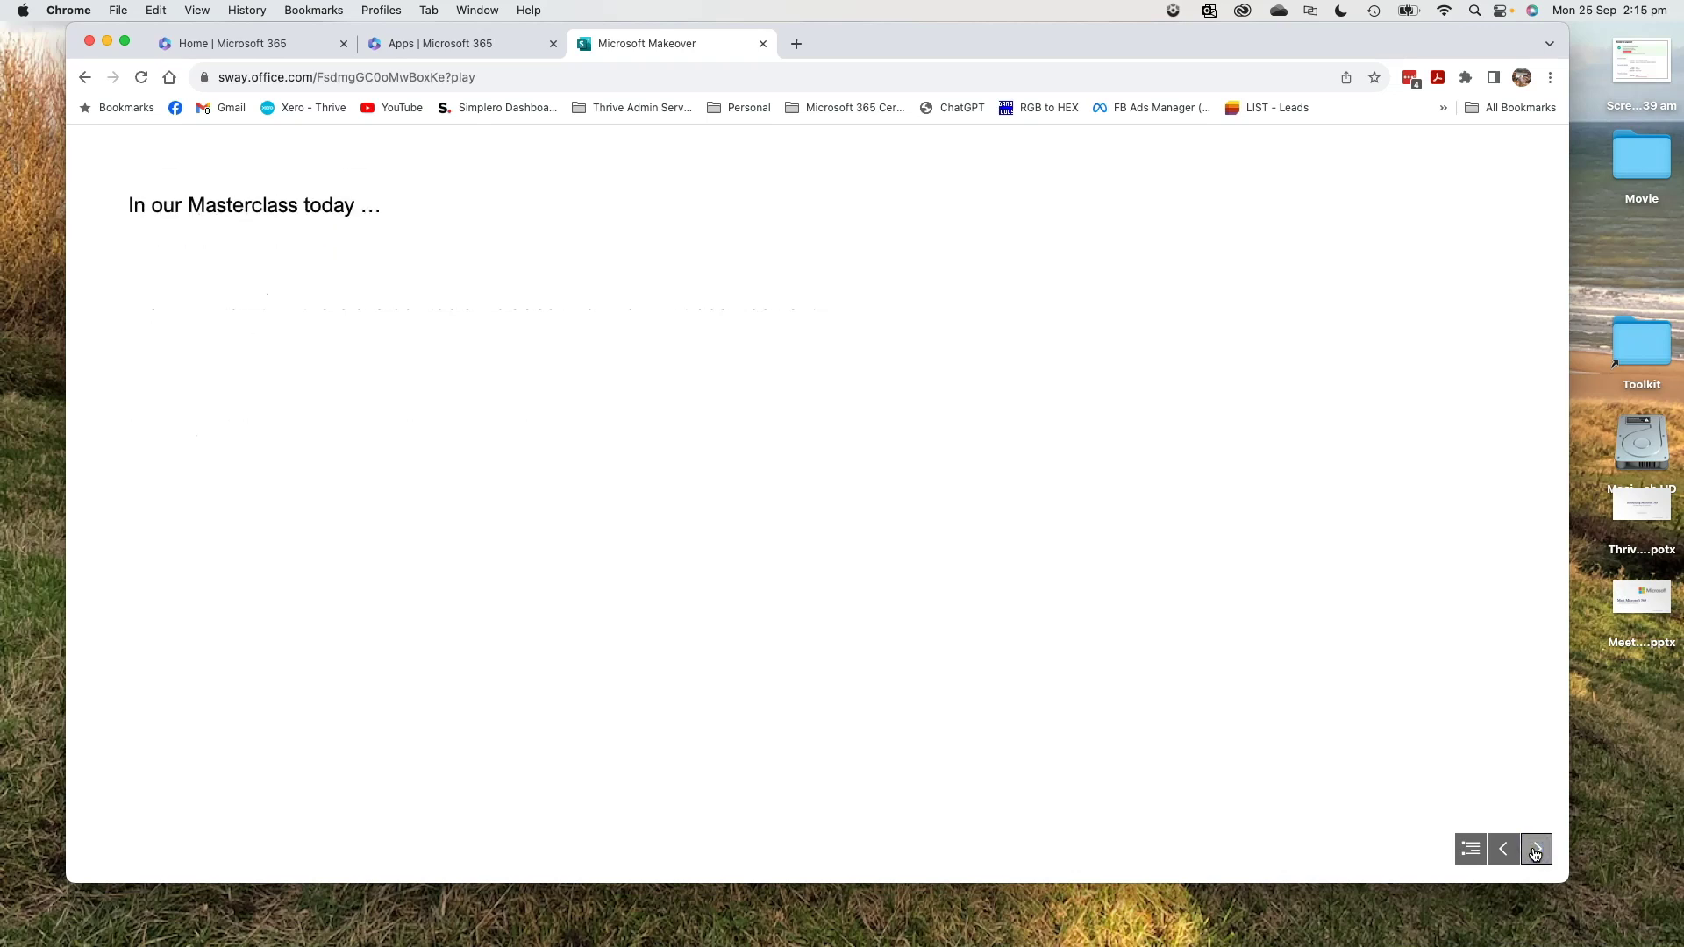
{"action": "left_click", "coordinate": [1535, 850]}
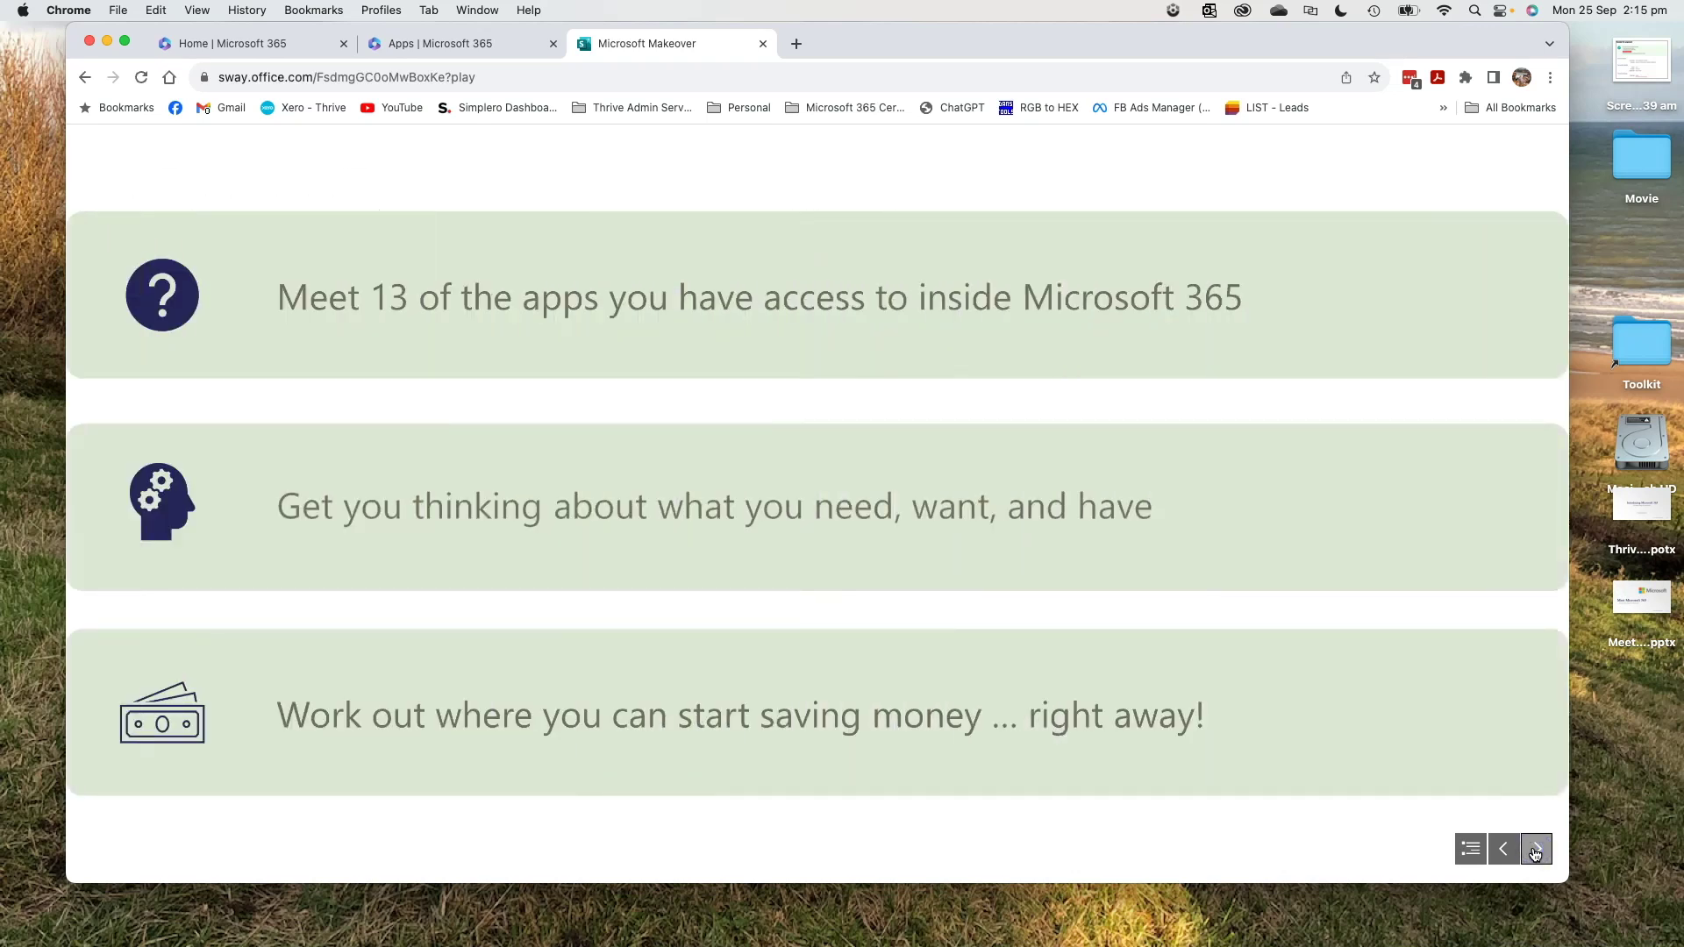
{"action": "left_click", "coordinate": [1535, 850]}
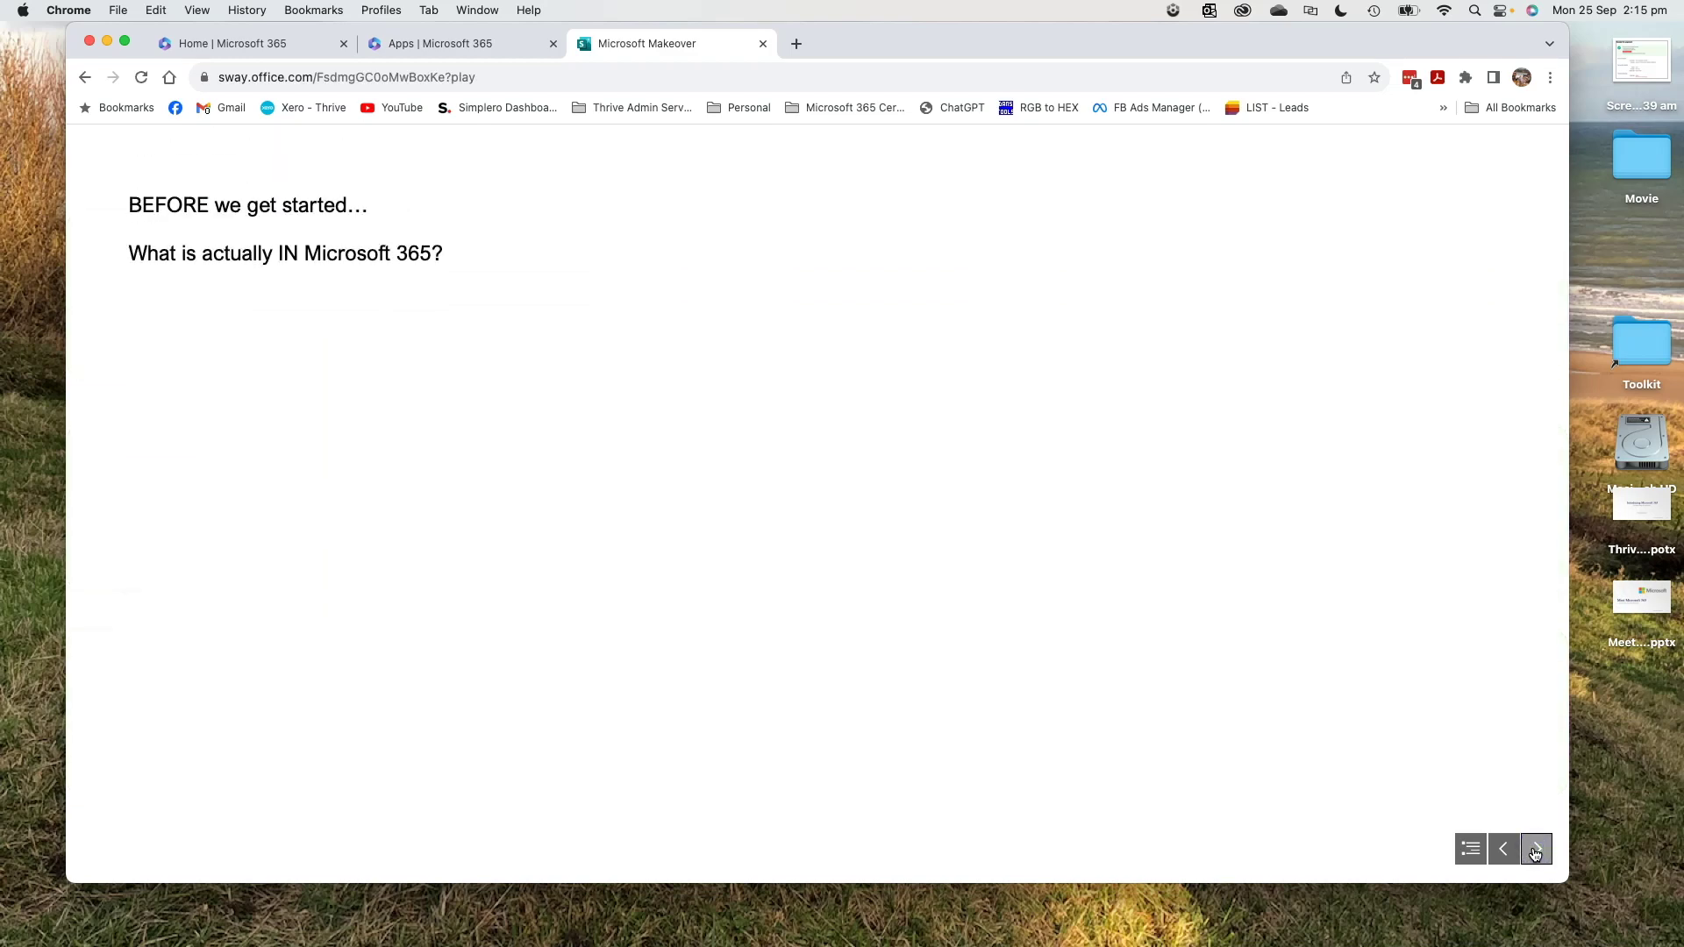
{"action": "left_click", "coordinate": [1535, 850]}
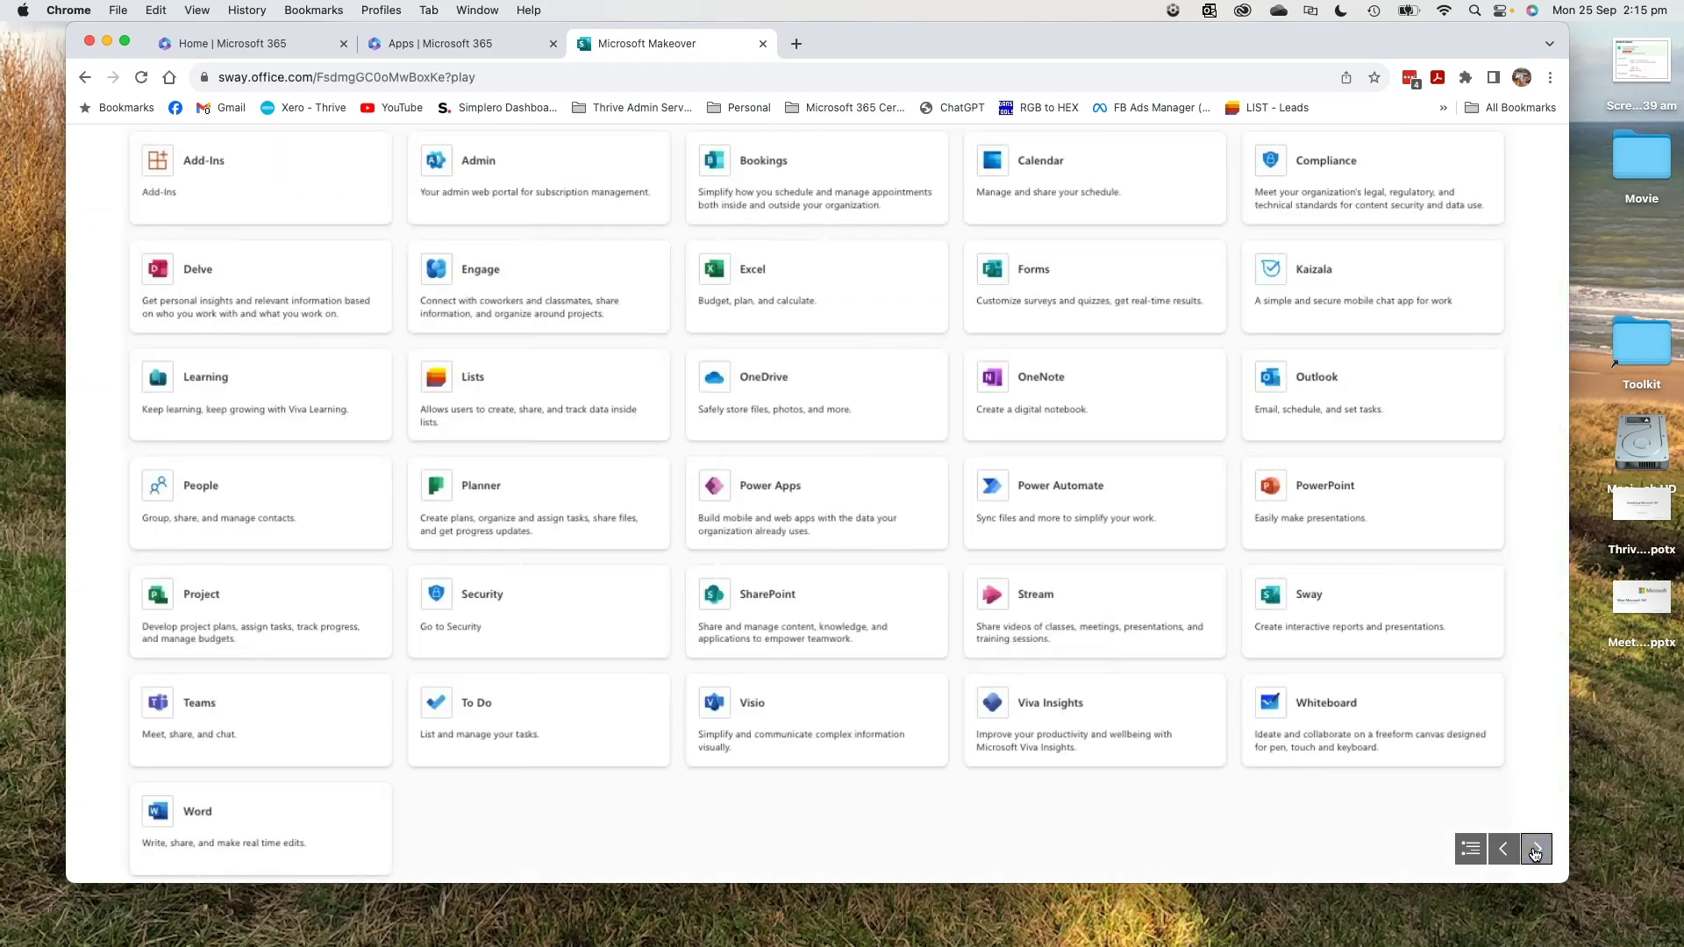
{"action": "left_click", "coordinate": [1535, 851]}
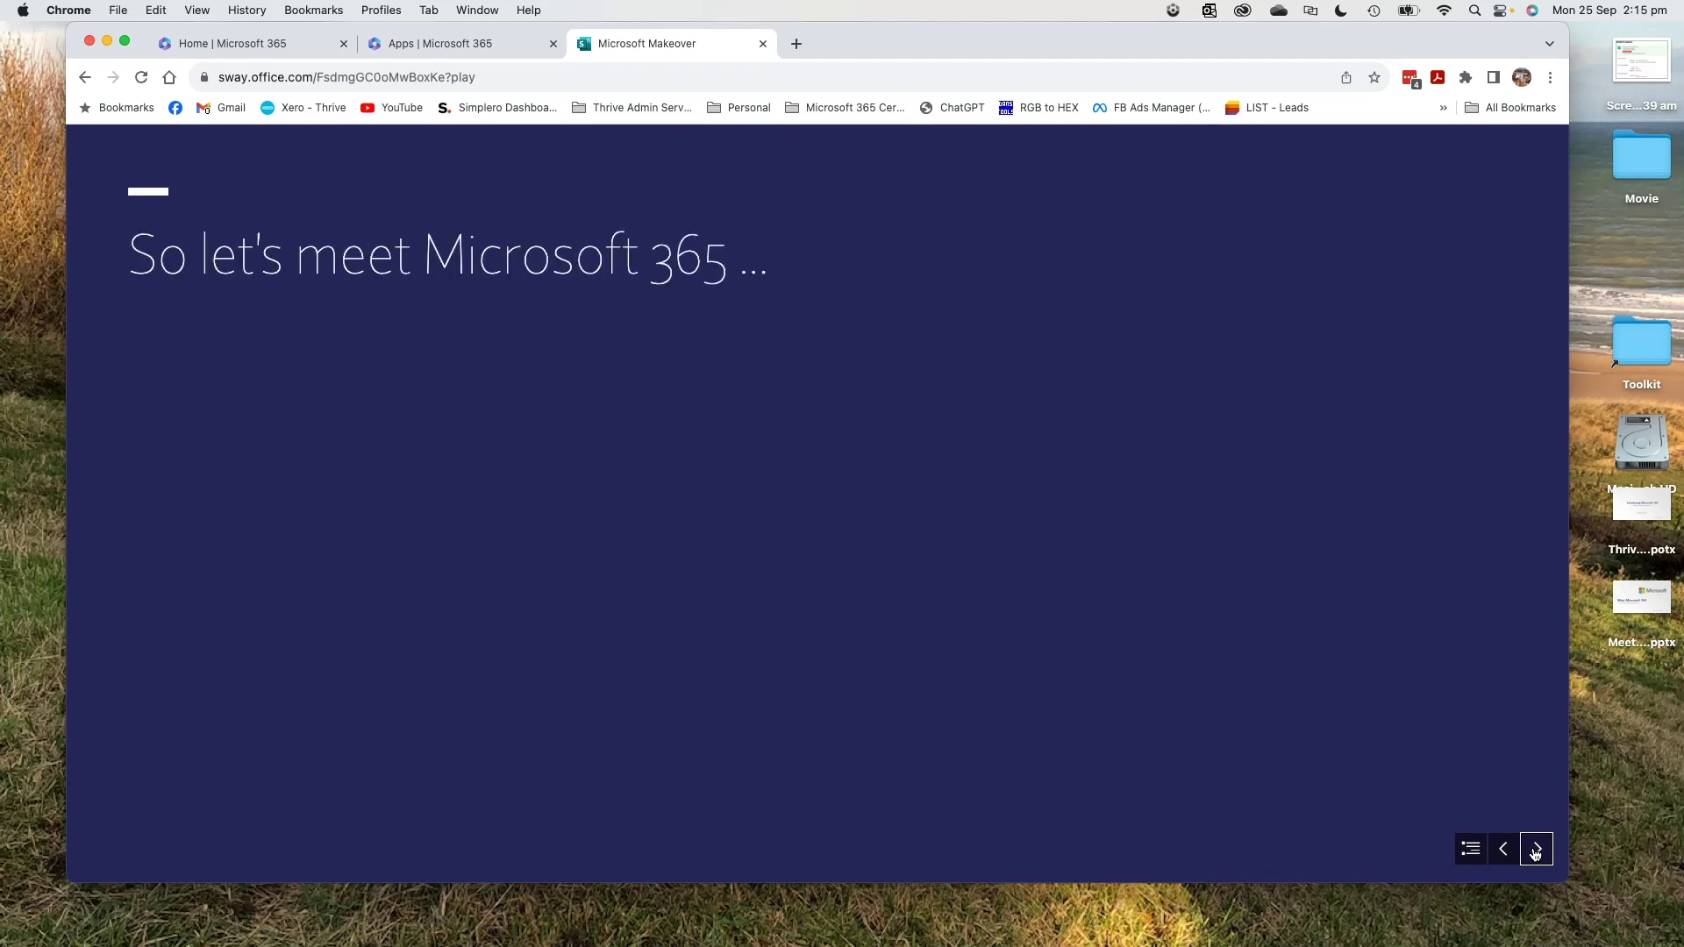
{"action": "left_click", "coordinate": [1536, 851]}
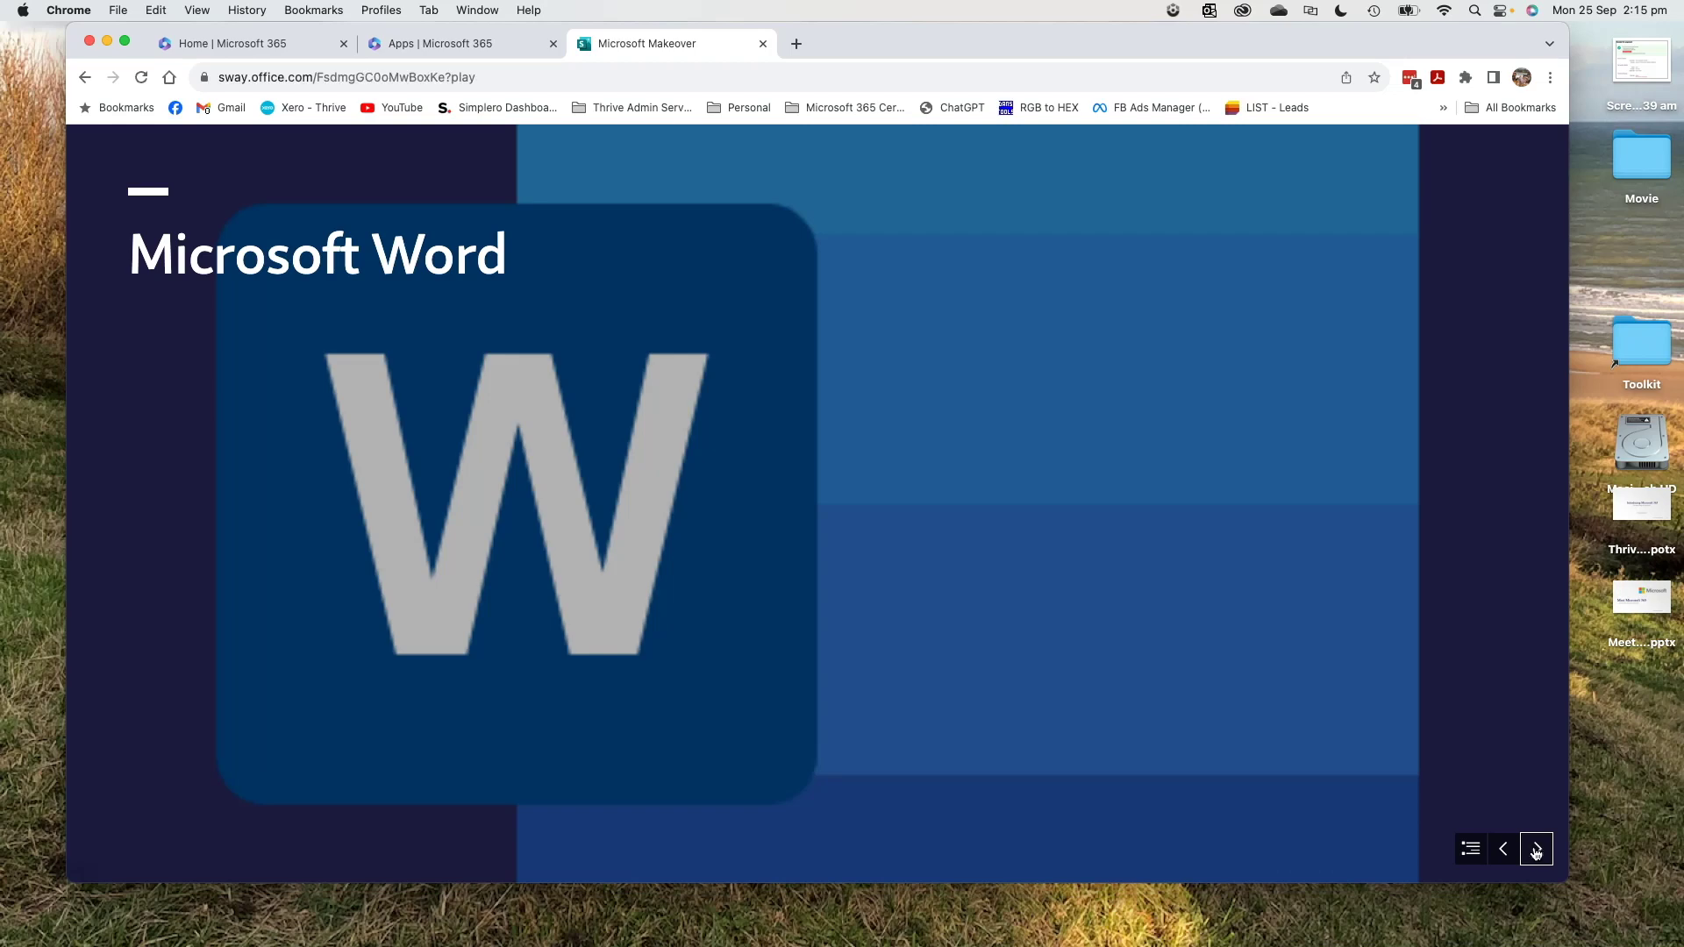
Step: Step through the Word processing cards, flipping the Use Word instead of card, to Excel
{"action": "left_click", "coordinate": [1537, 848]}
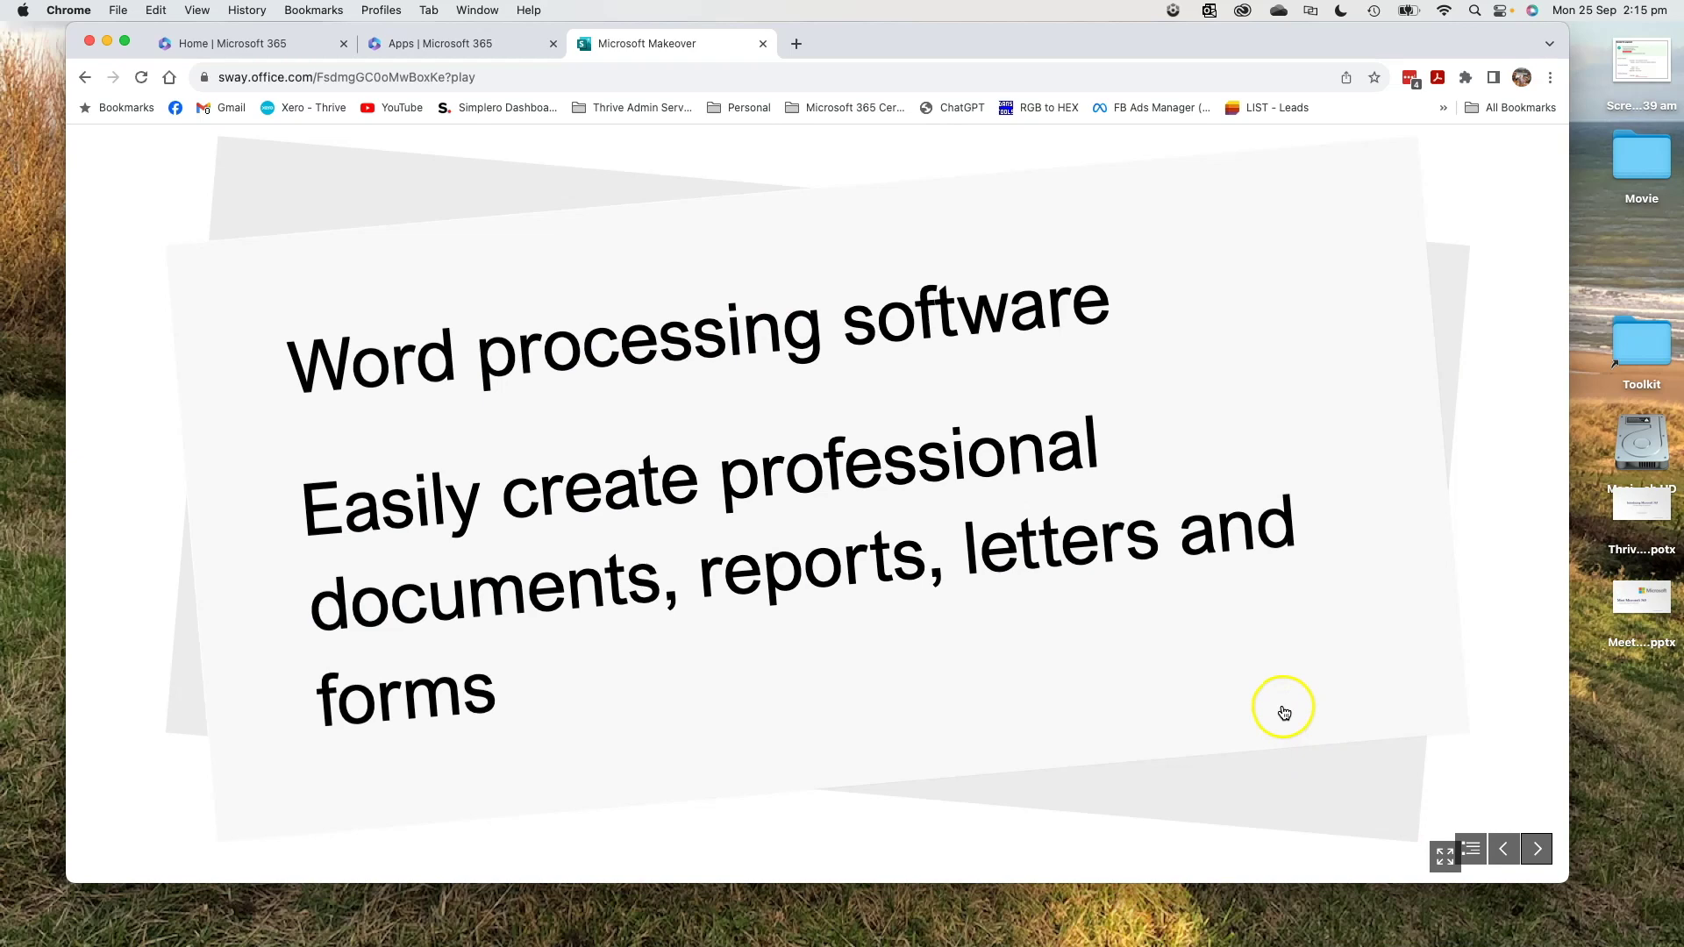
{"action": "left_click", "coordinate": [1279, 697]}
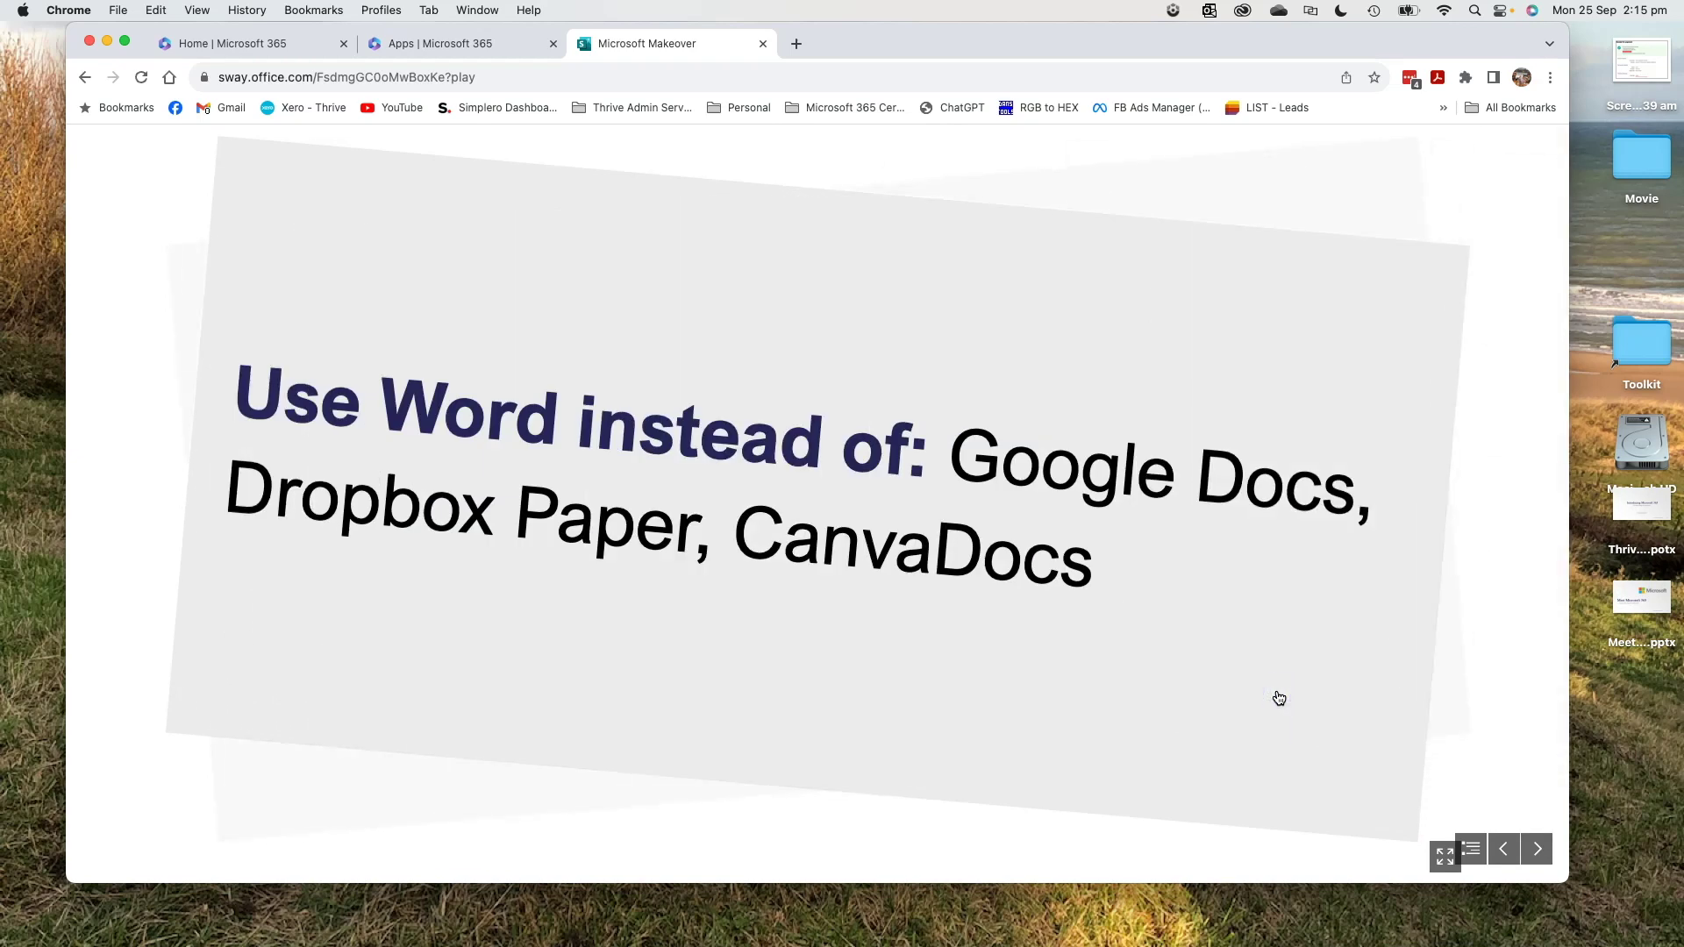
{"action": "left_click", "coordinate": [1277, 693]}
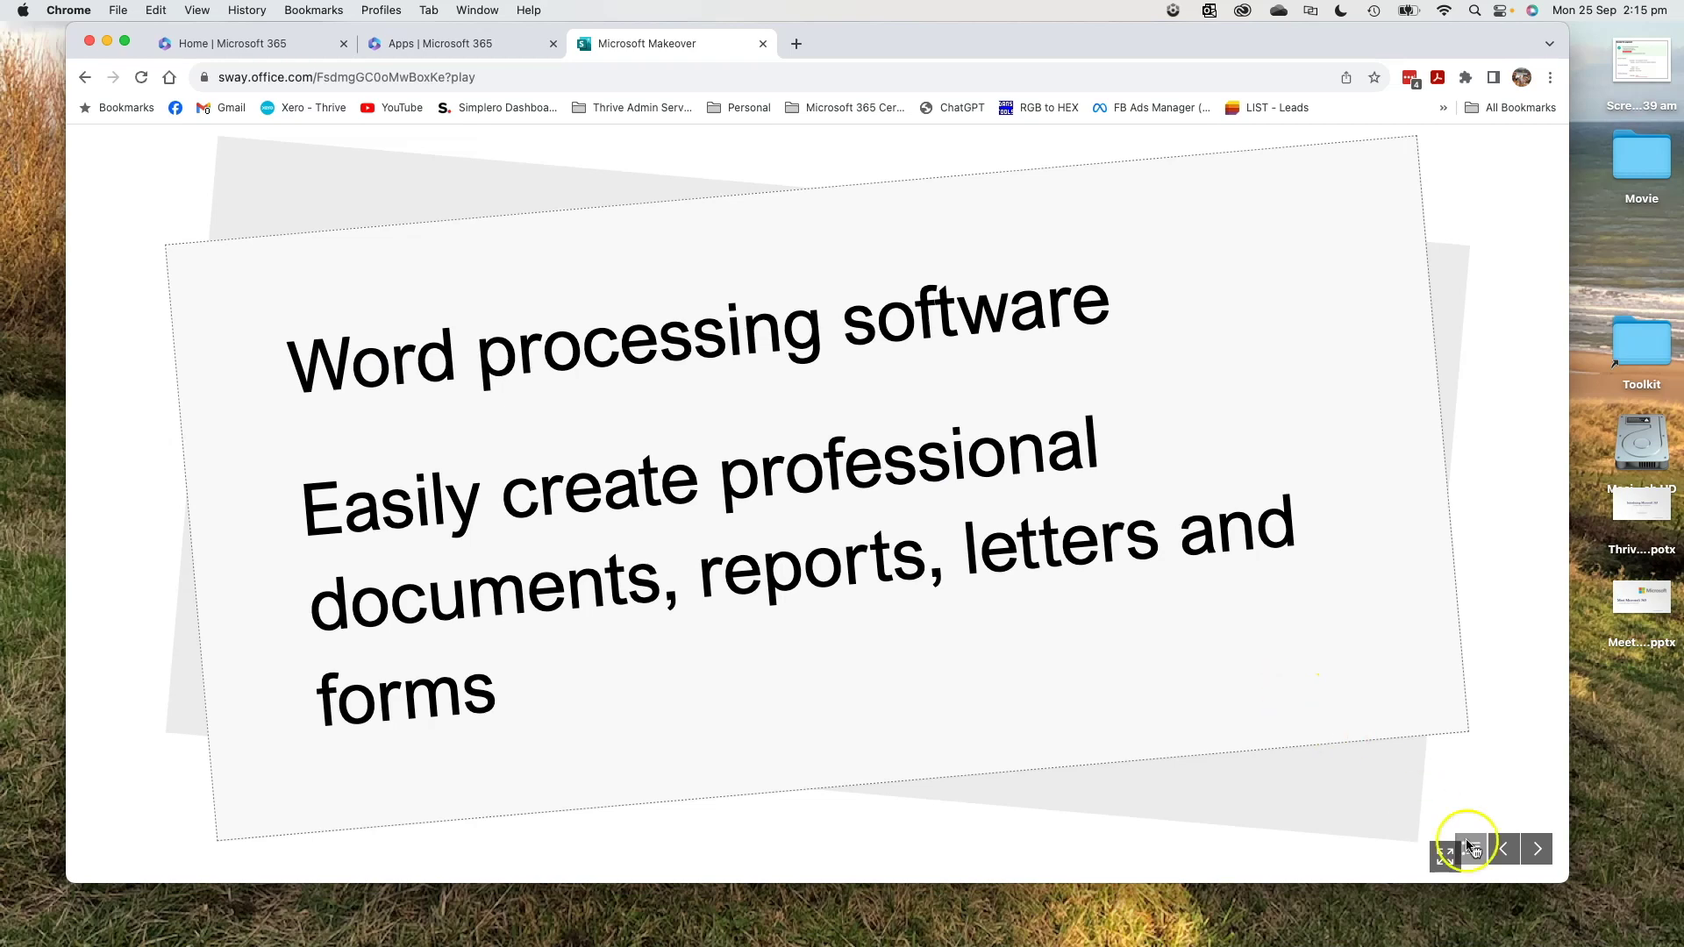
{"action": "left_click", "coordinate": [1537, 849]}
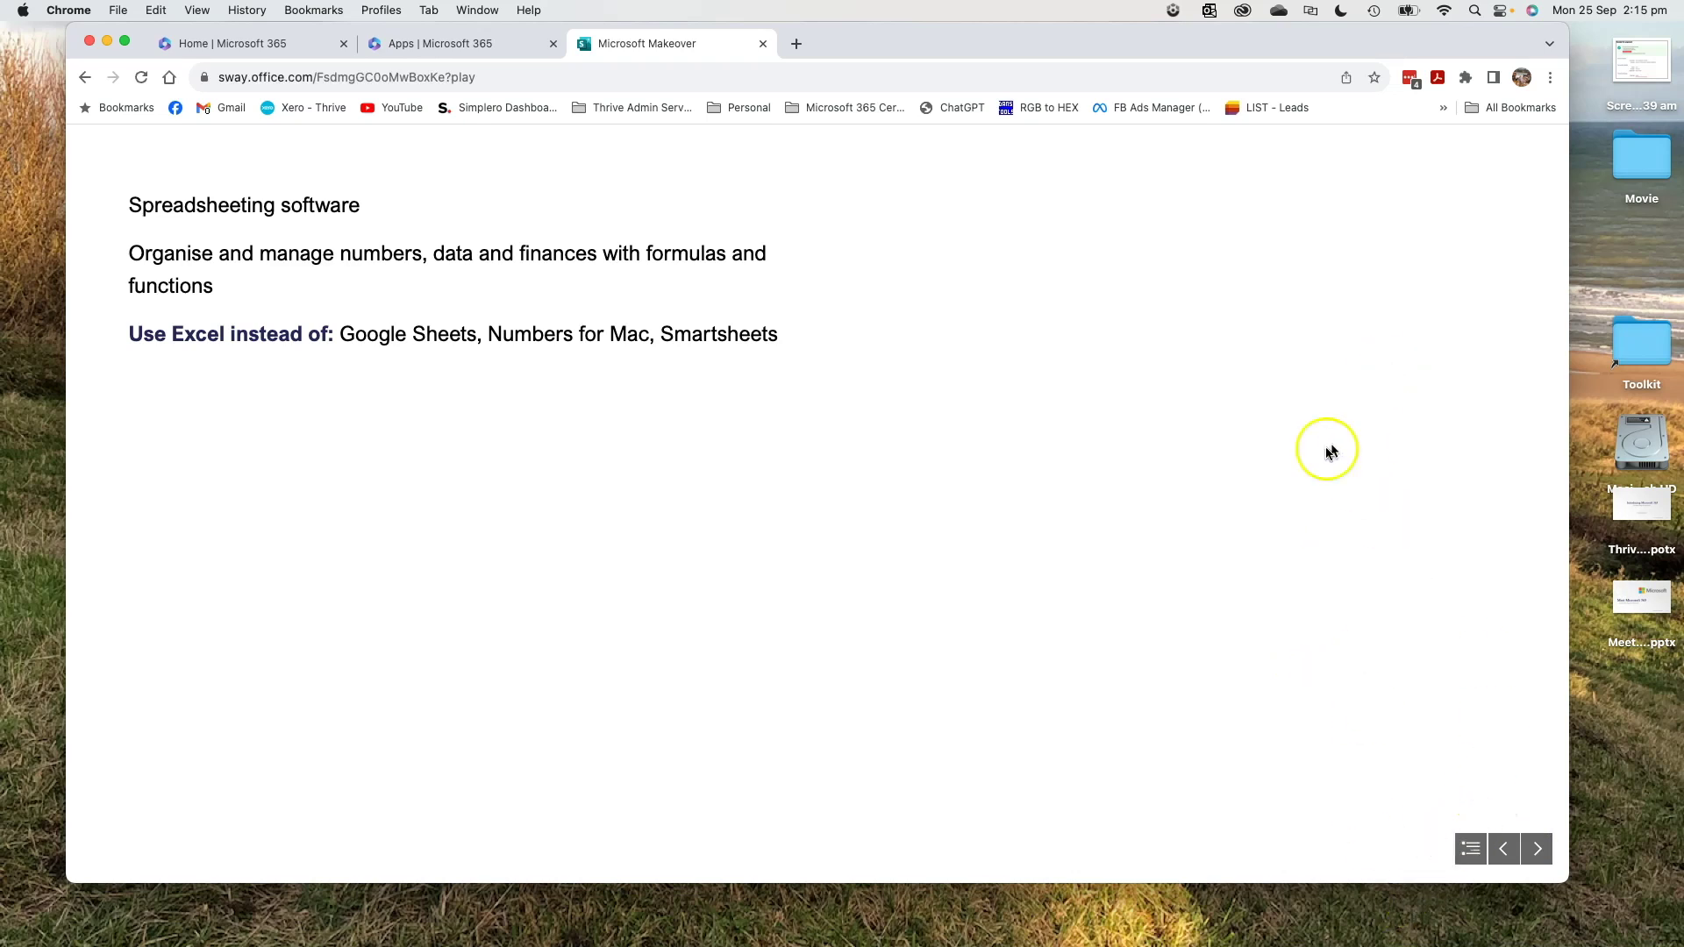
{"action": "left_click", "coordinate": [480, 48]}
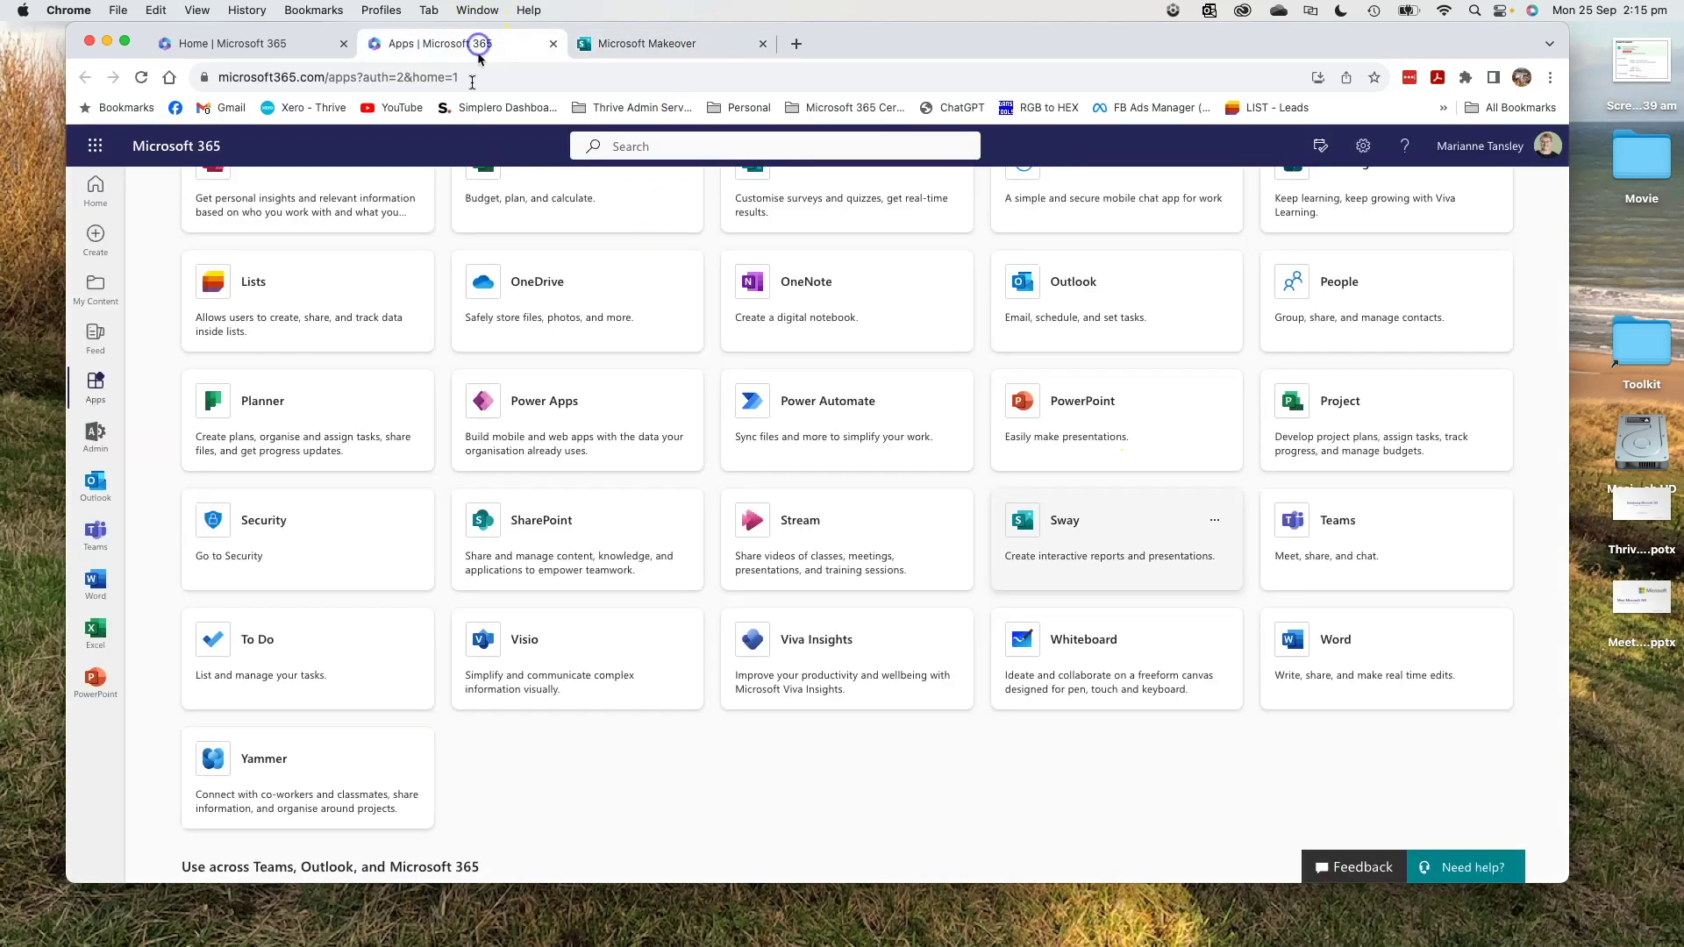
Step: Back in the sway, browse the section overview, return to the title slide and switch to editing
{"action": "left_click", "coordinate": [630, 48]}
{"action": "left_click", "coordinate": [1470, 849]}
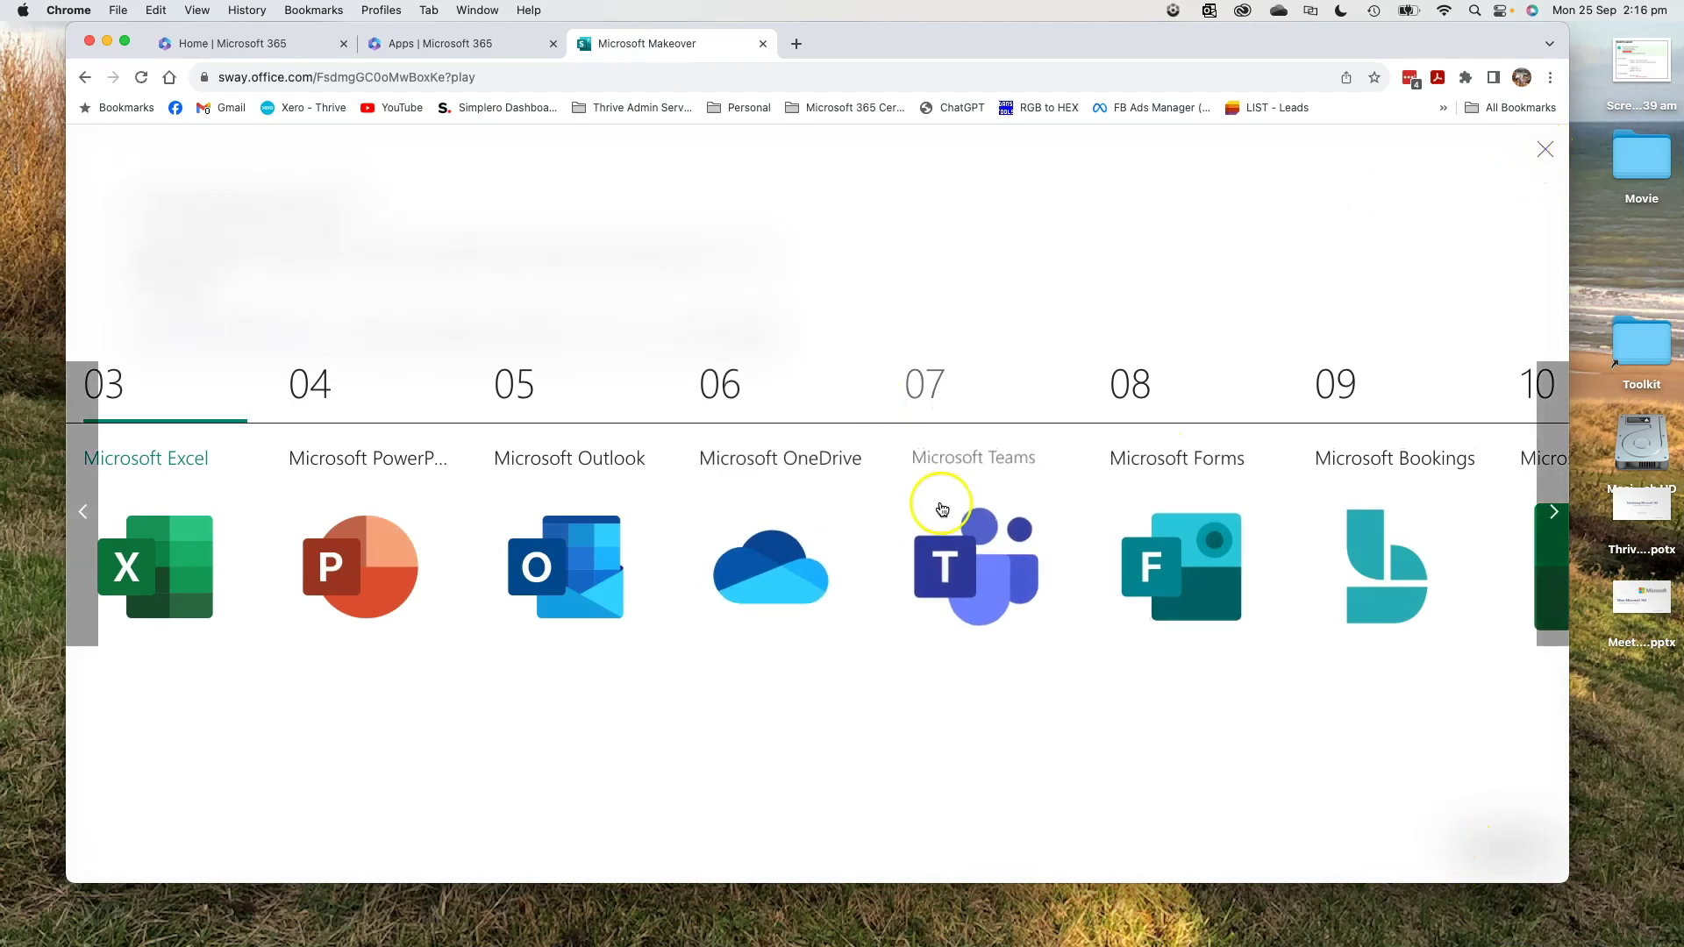
{"action": "scroll", "coordinate": [943, 500], "scroll_direction": "right", "scroll_amount": 3}
{"action": "scroll", "coordinate": [945, 507], "scroll_direction": "right", "scroll_amount": 8}
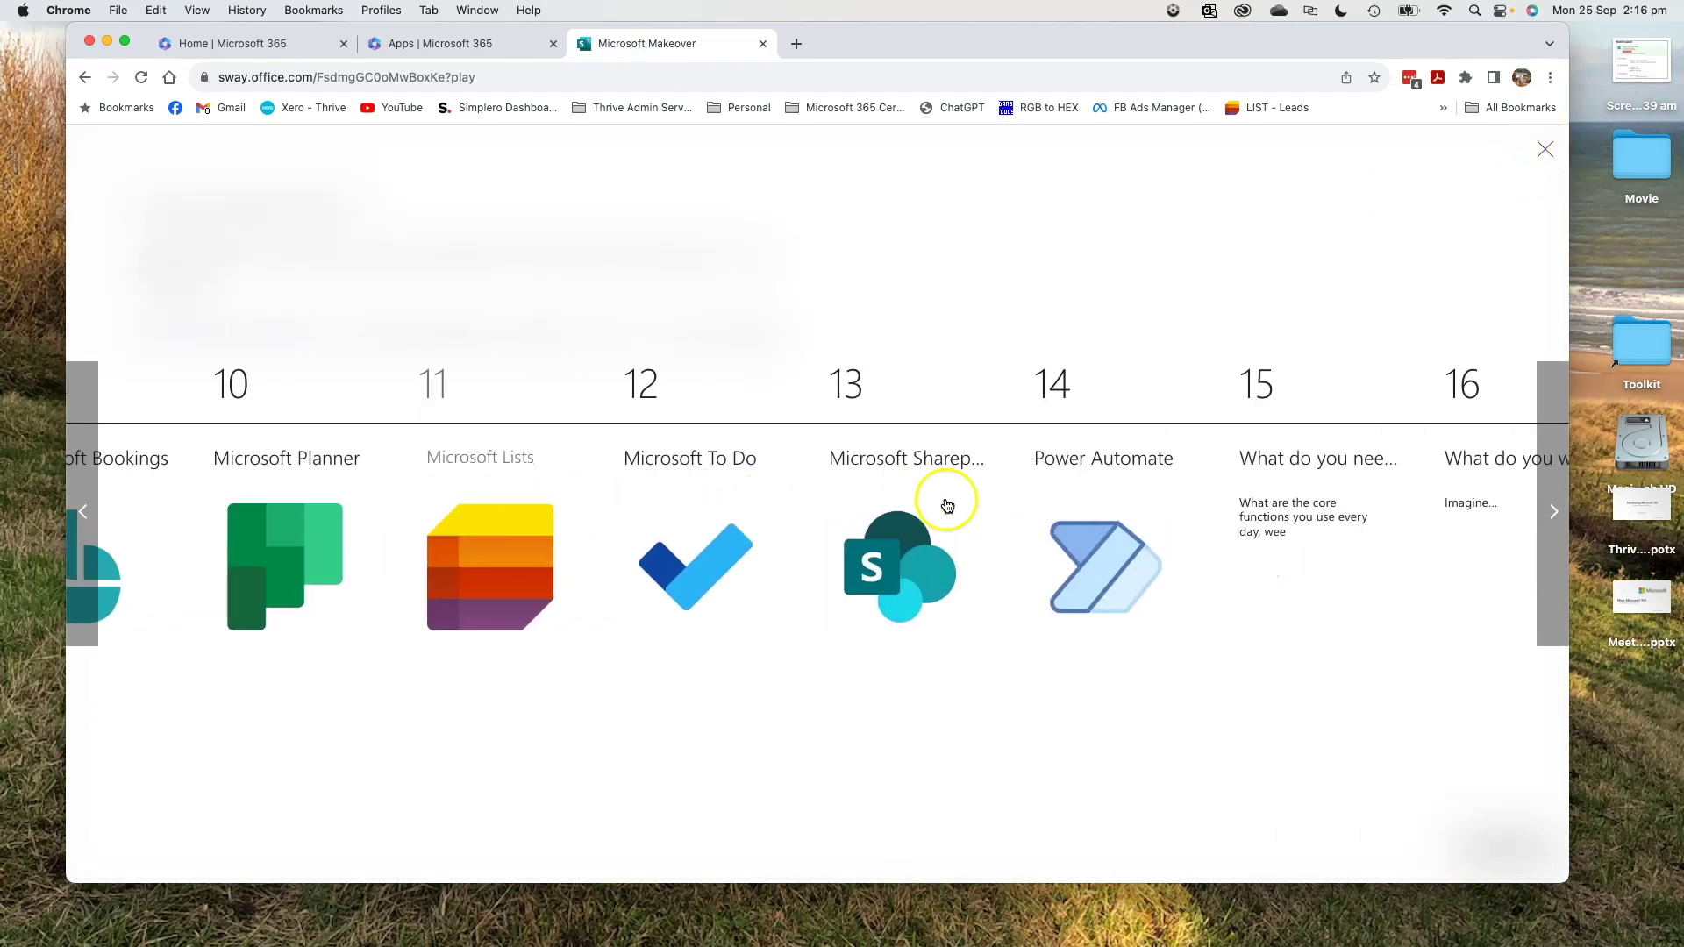
{"action": "scroll", "coordinate": [947, 506], "scroll_direction": "left", "scroll_amount": 12}
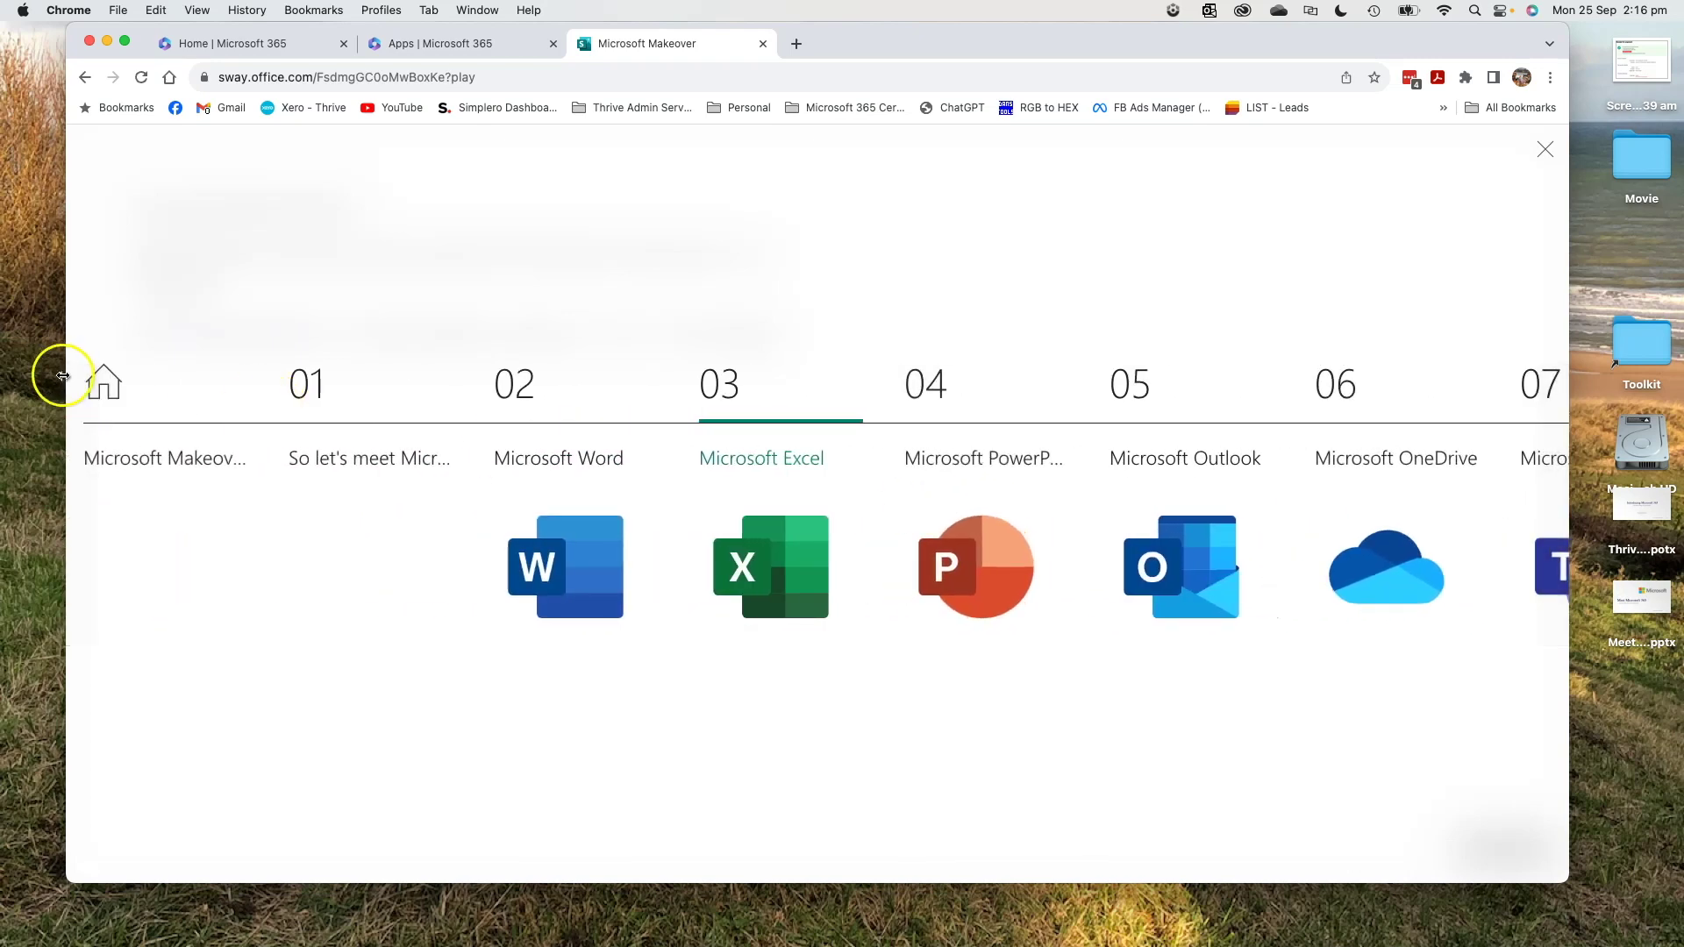
{"action": "left_click", "coordinate": [104, 384]}
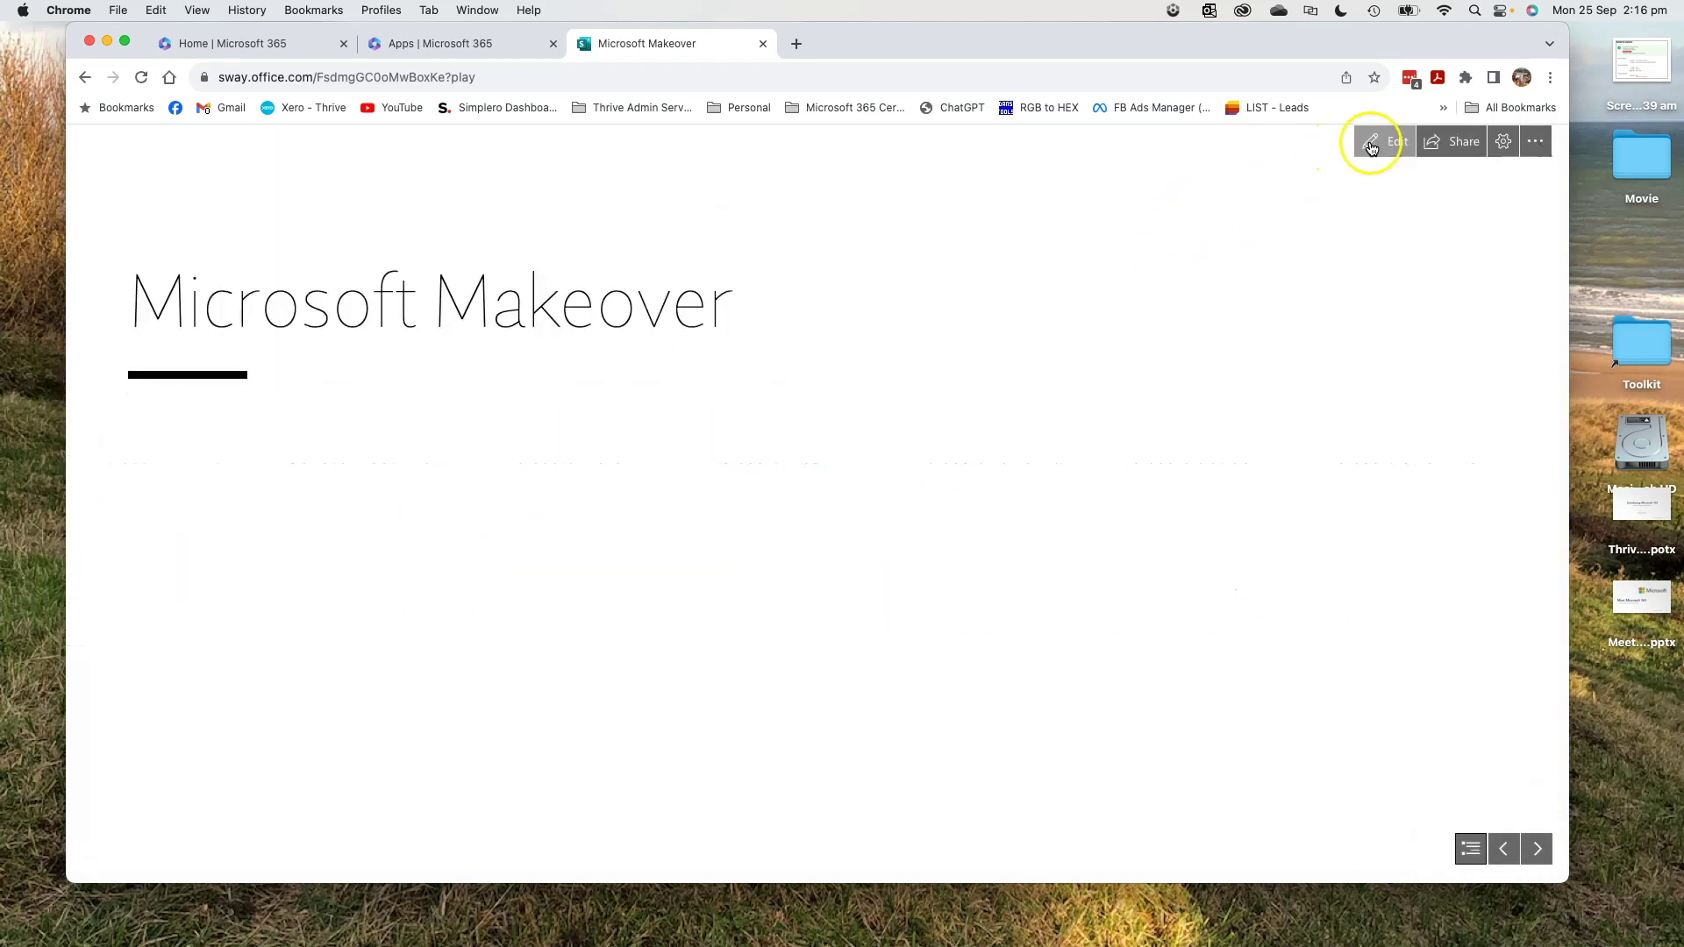
{"action": "left_click", "coordinate": [1379, 143]}
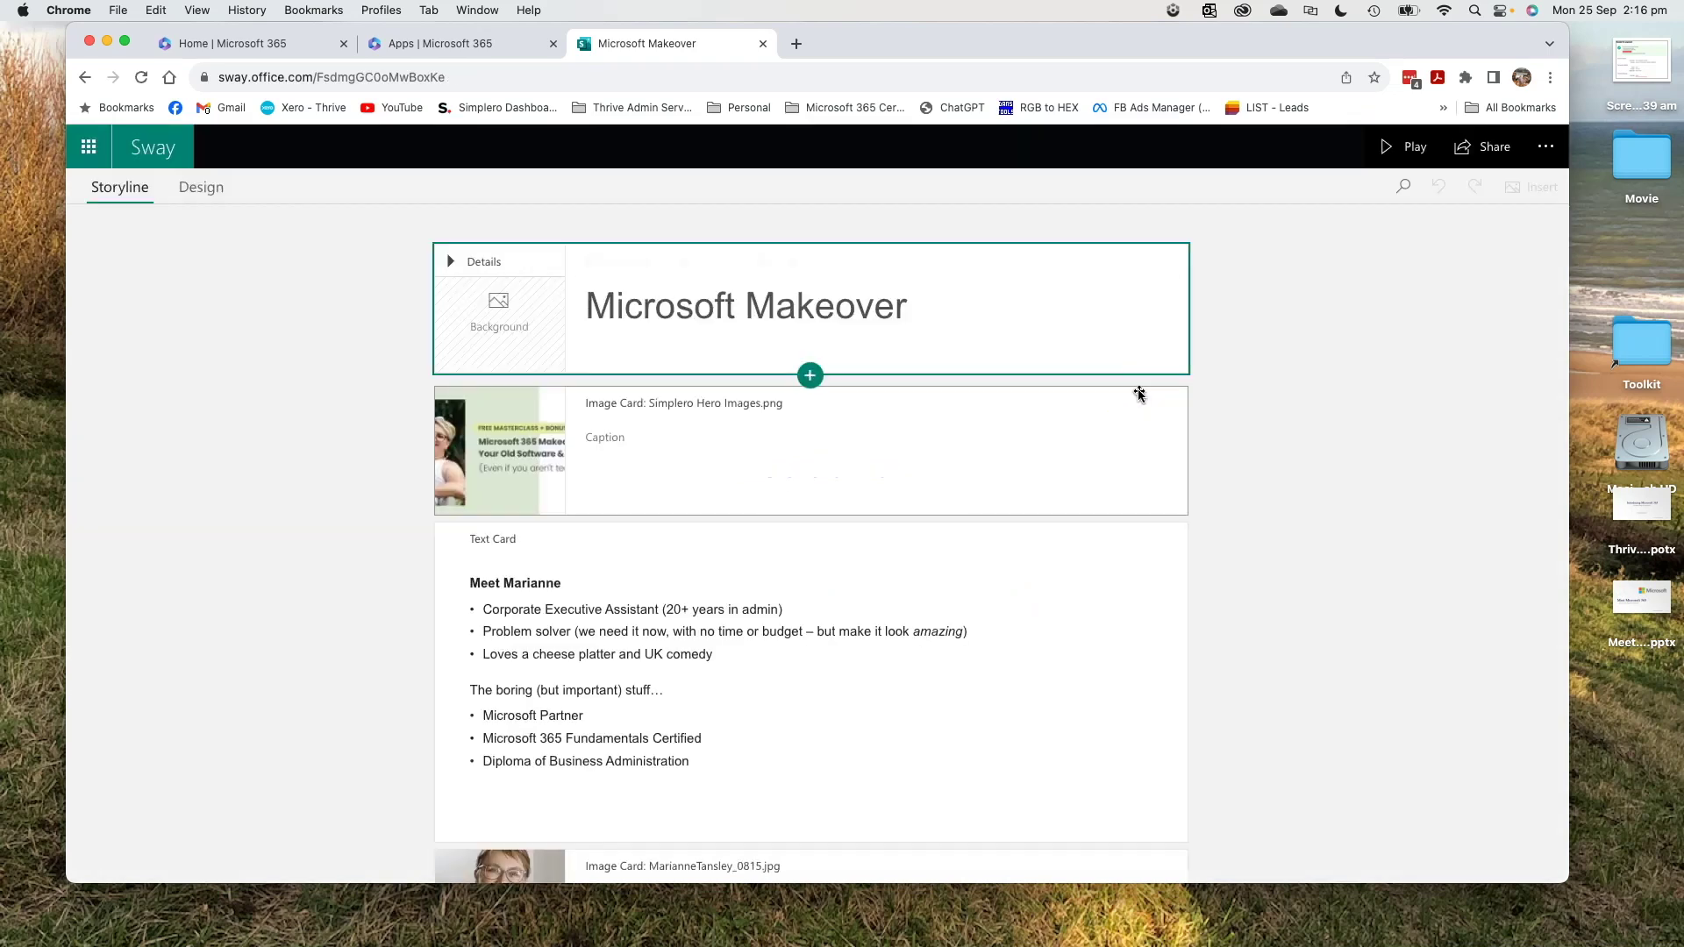
Step: Browse the Text, Media and Group insert options below the title card without adding anything
{"action": "left_click", "coordinate": [131, 200]}
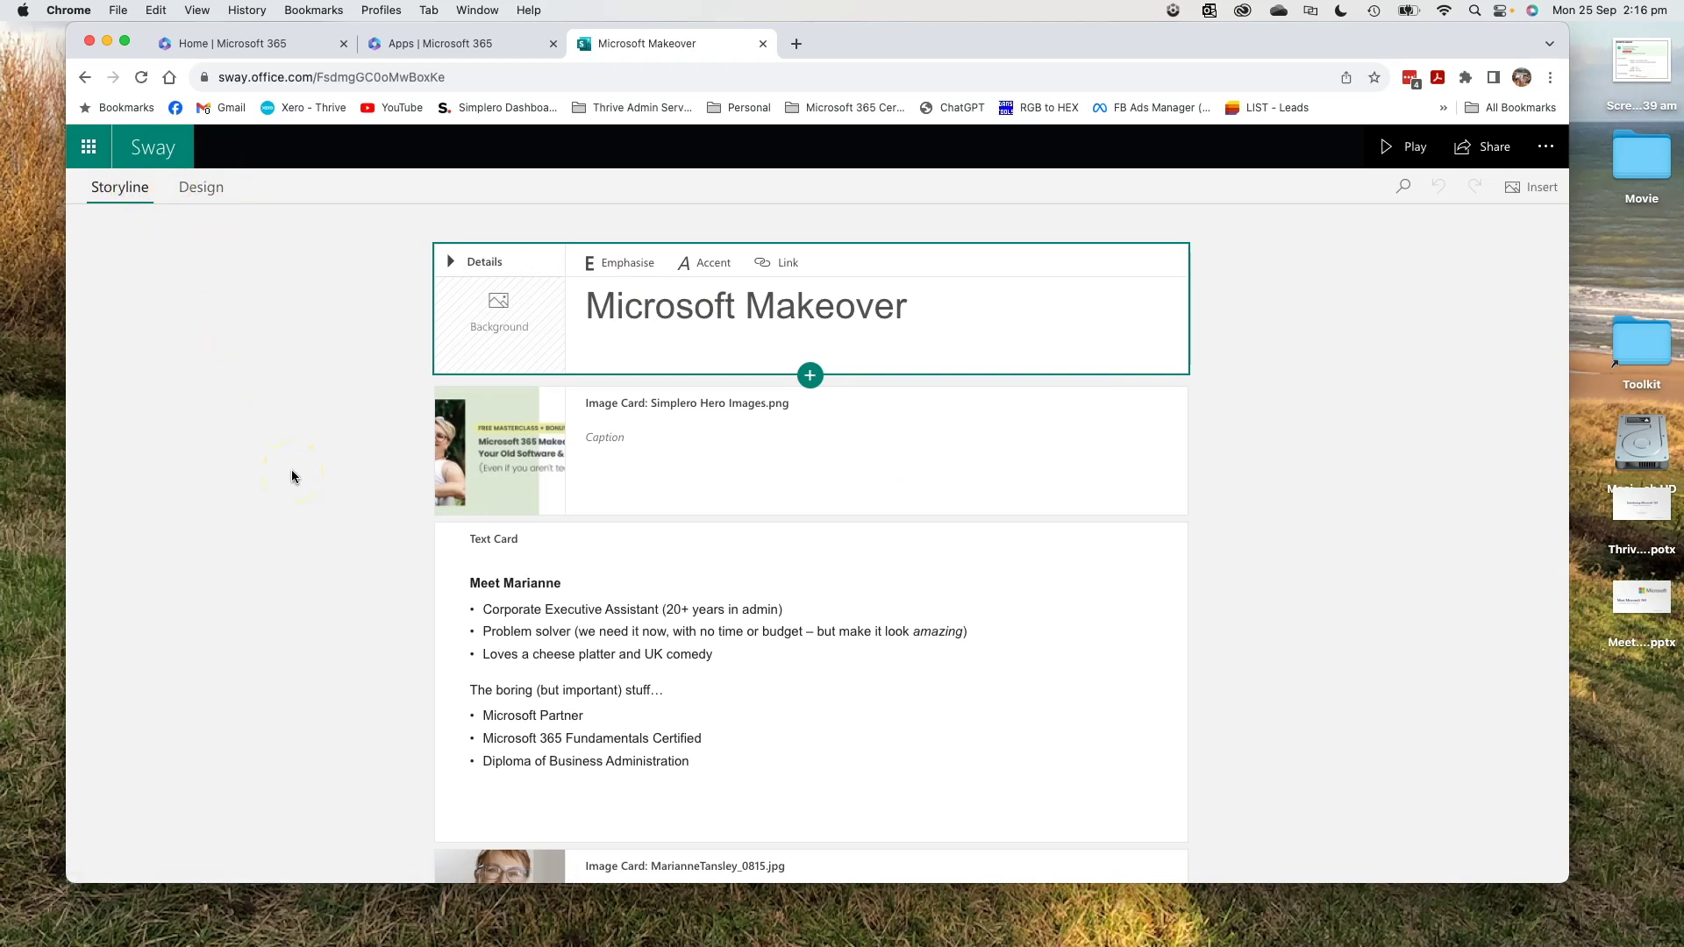
{"action": "left_click", "coordinate": [810, 377]}
{"action": "left_click", "coordinate": [744, 418]}
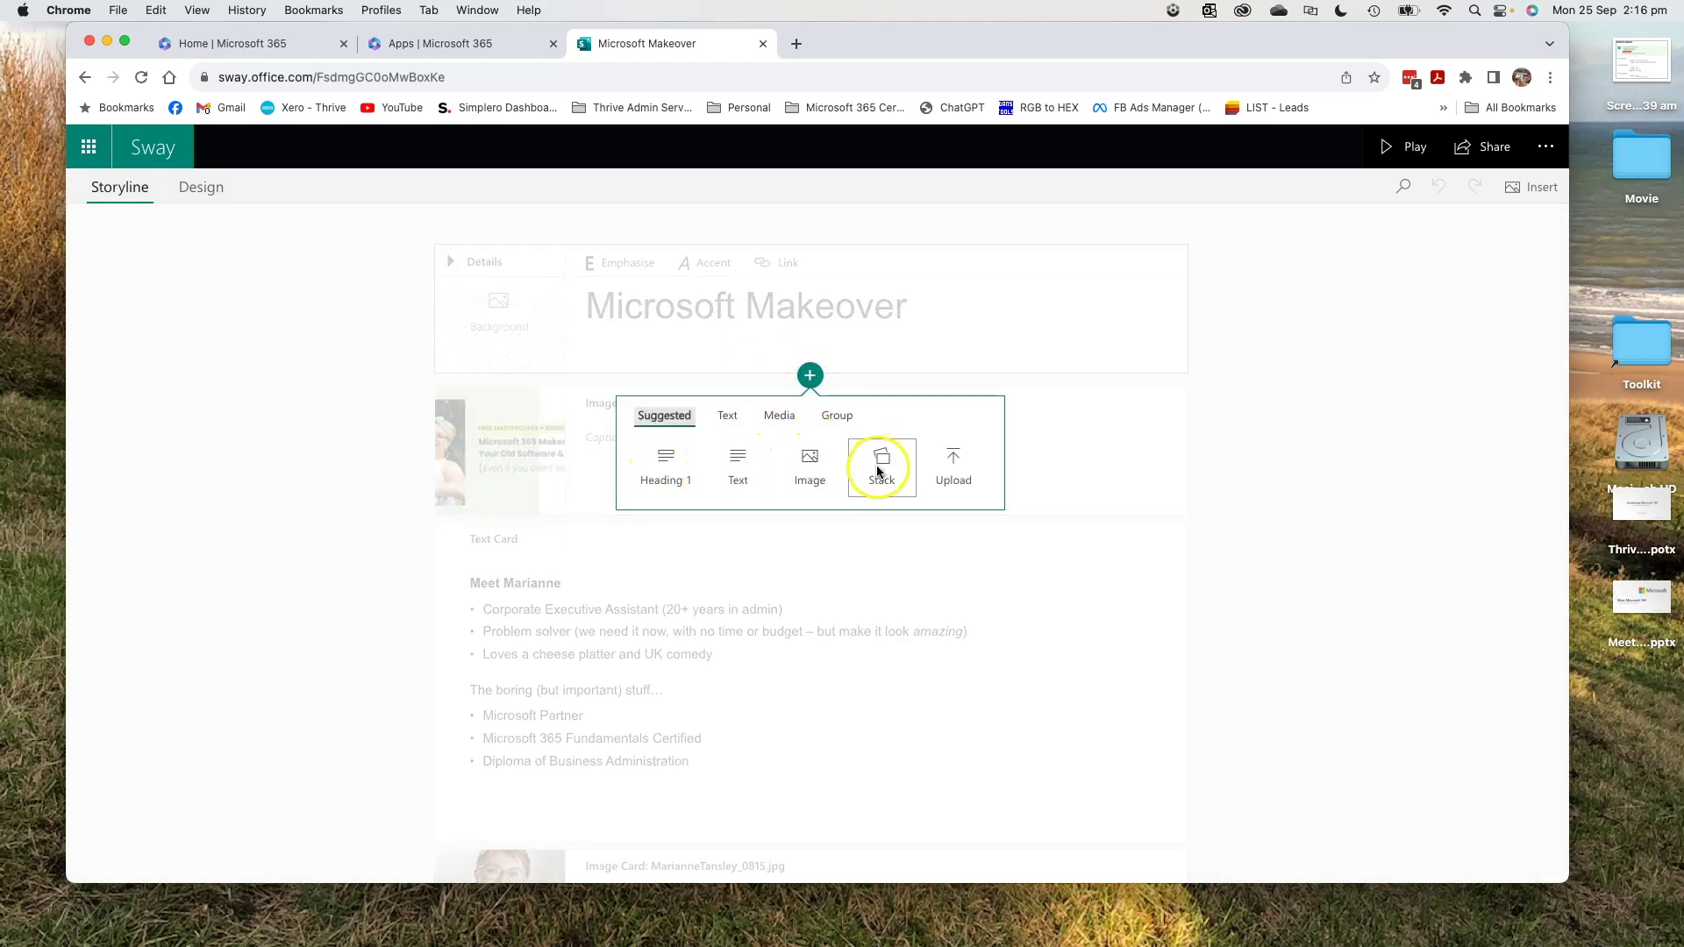
{"action": "left_click", "coordinate": [733, 417]}
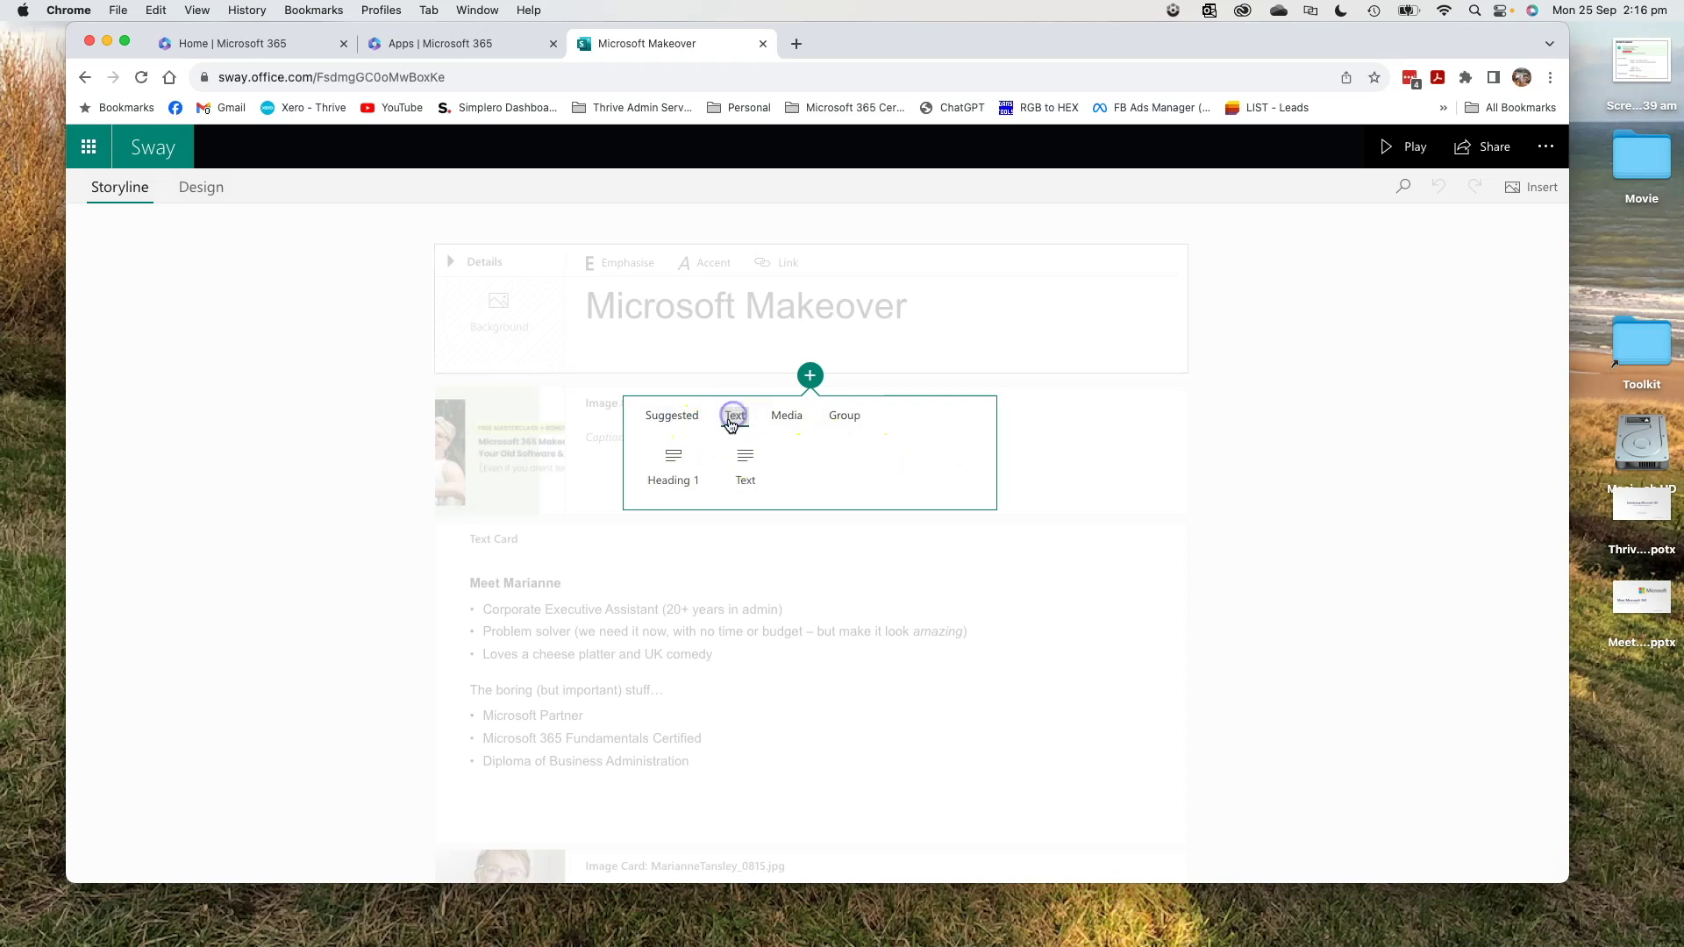
{"action": "left_click", "coordinate": [782, 418]}
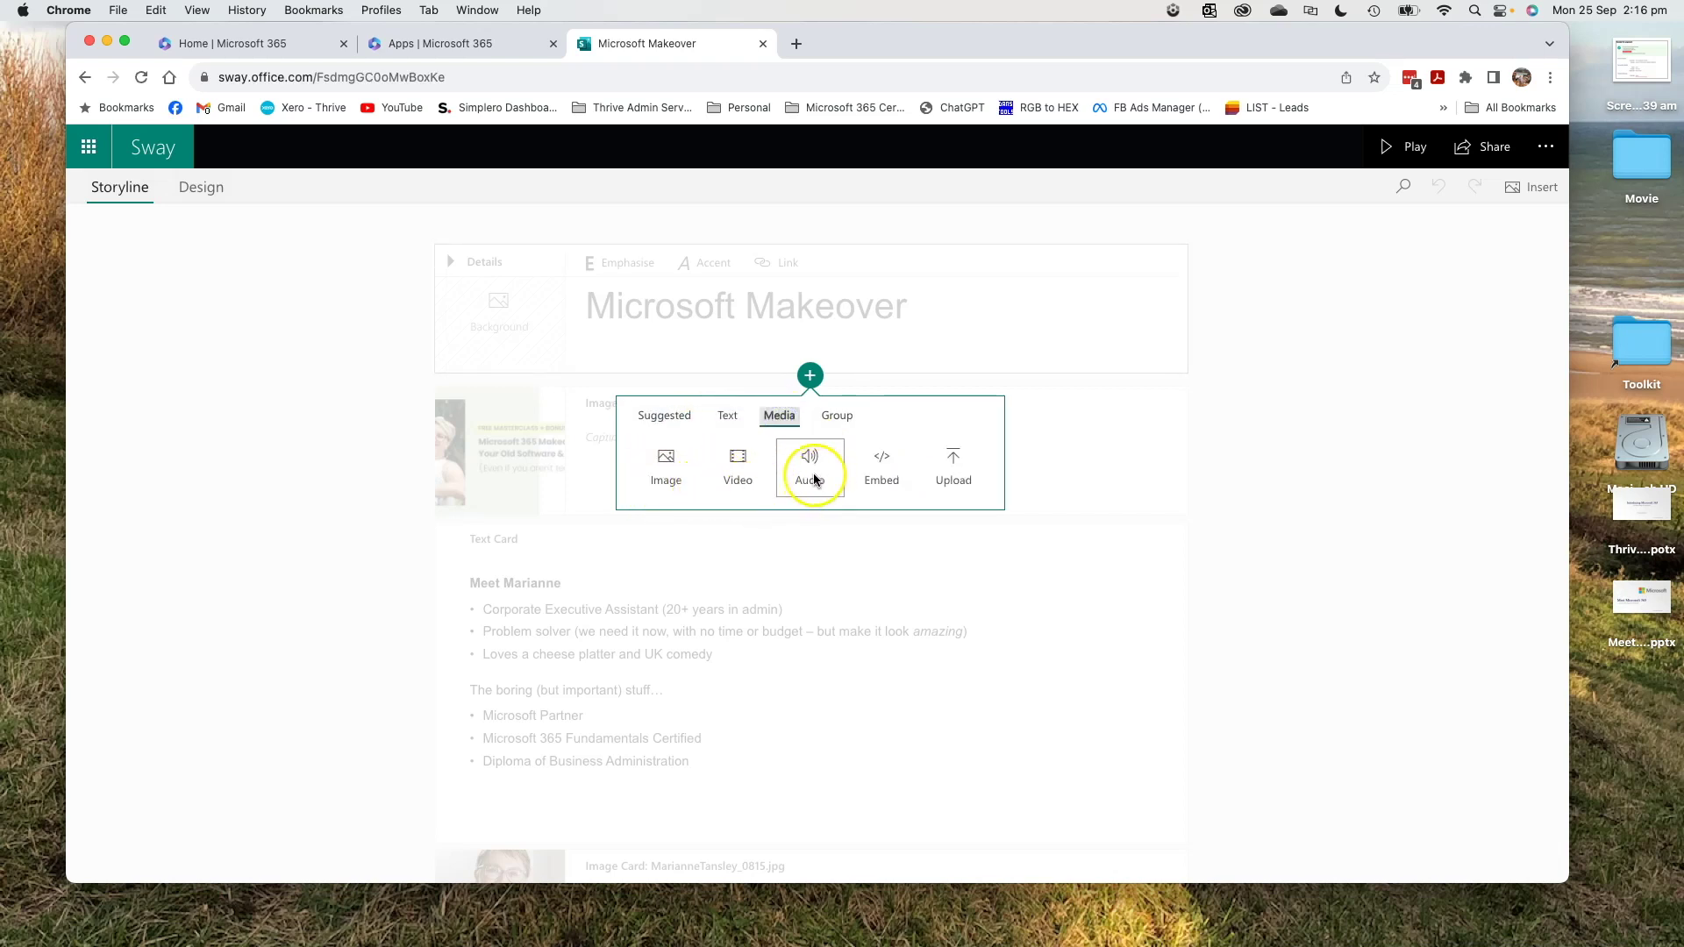
{"action": "left_click", "coordinate": [902, 456]}
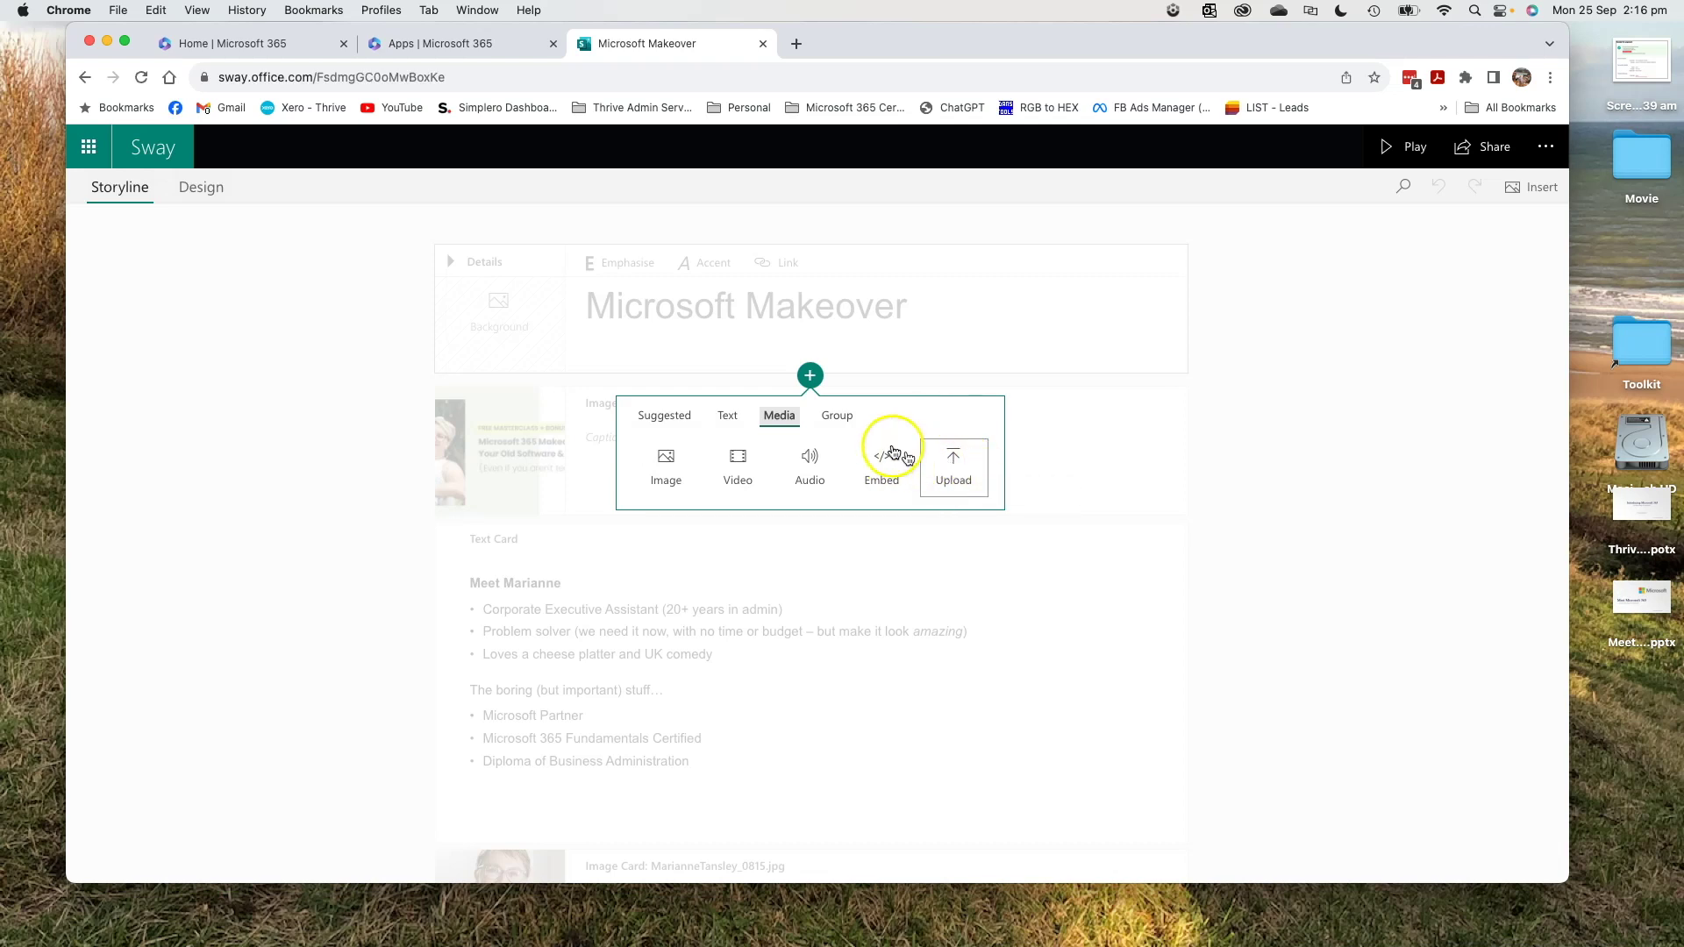
{"action": "left_click", "coordinate": [837, 415]}
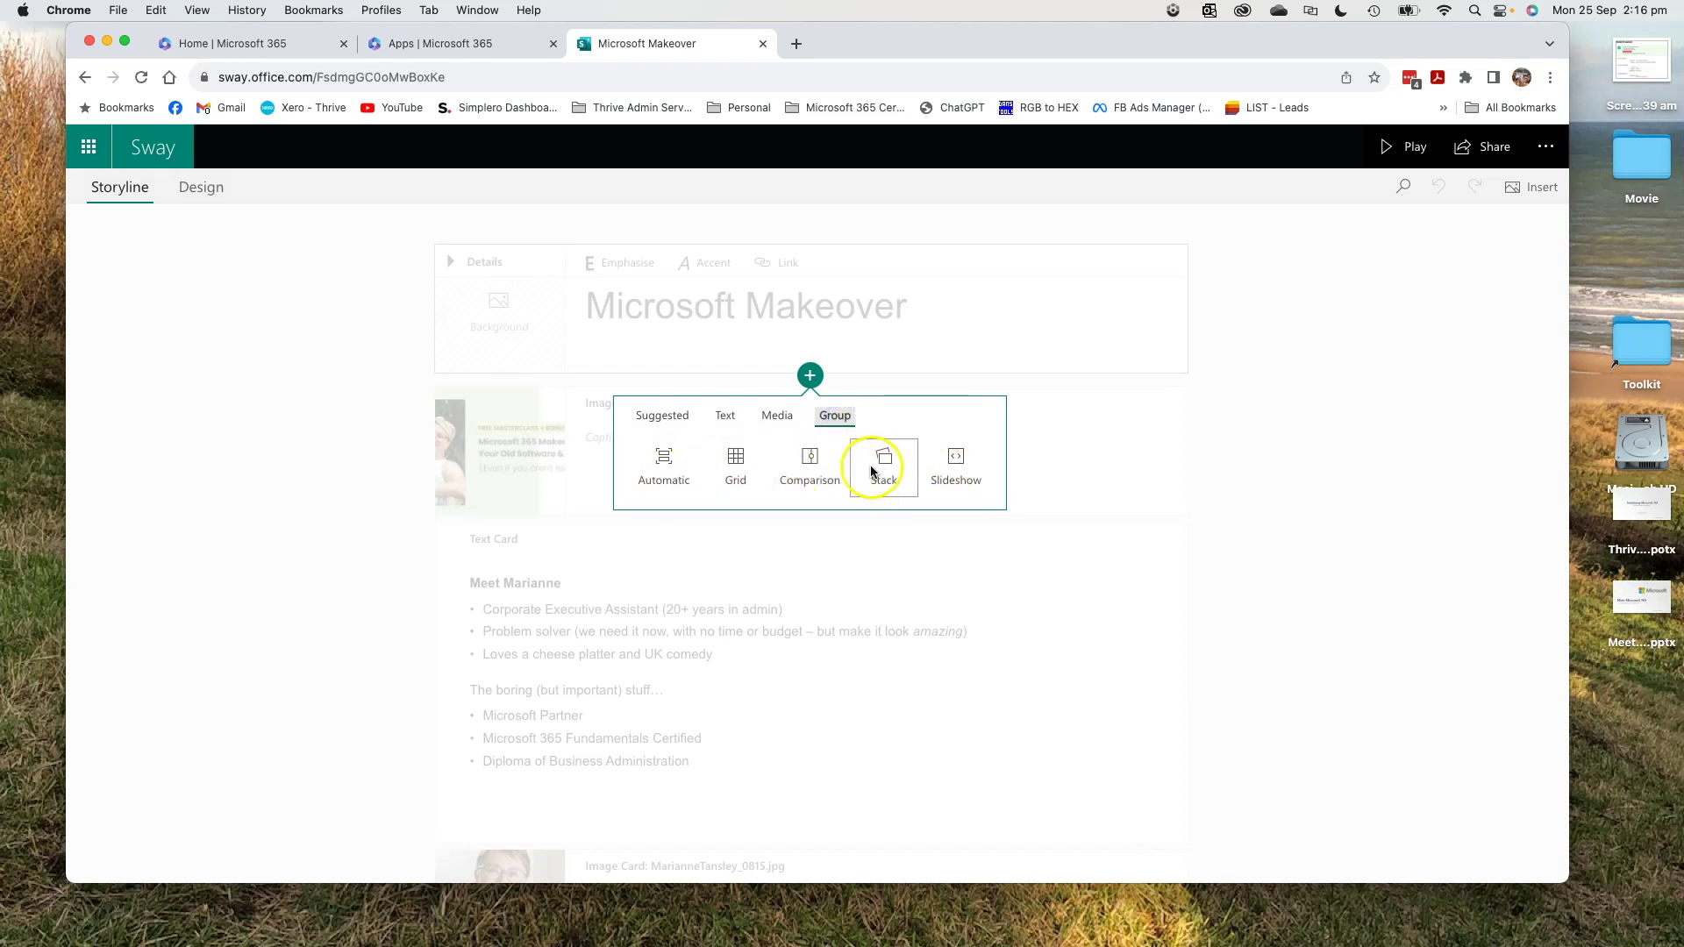
{"action": "left_click", "coordinate": [810, 583]}
{"action": "scroll", "coordinate": [761, 618], "scroll_direction": "down", "scroll_amount": 15}
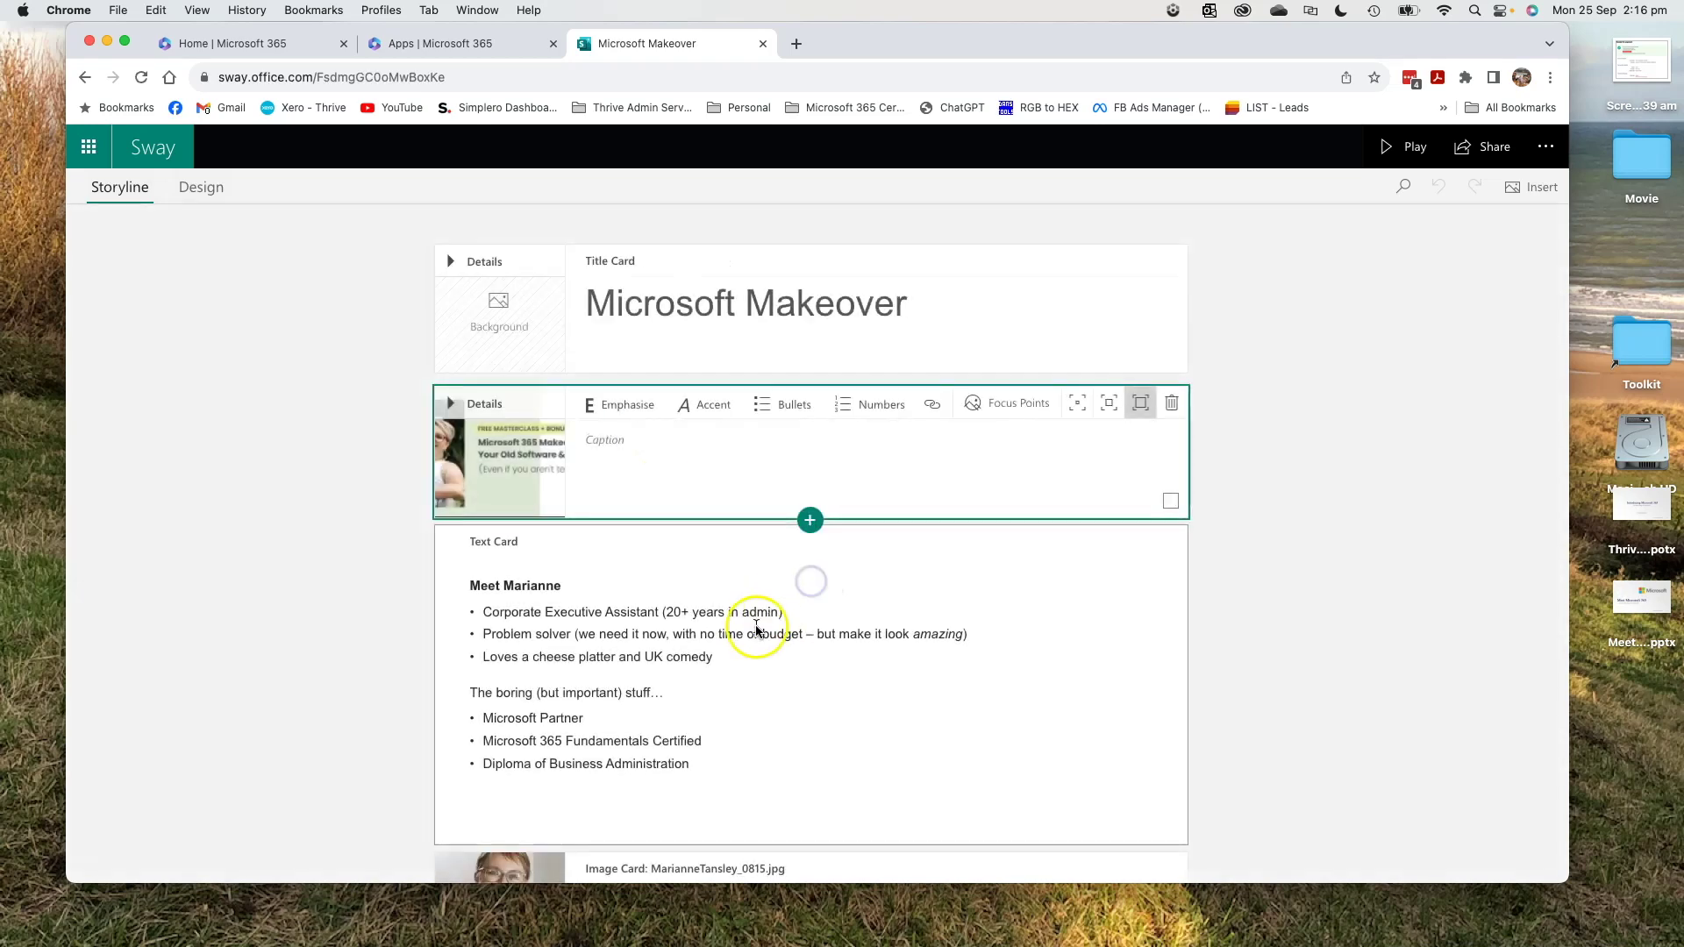
{"action": "scroll", "coordinate": [759, 630], "scroll_direction": "down", "scroll_amount": 10}
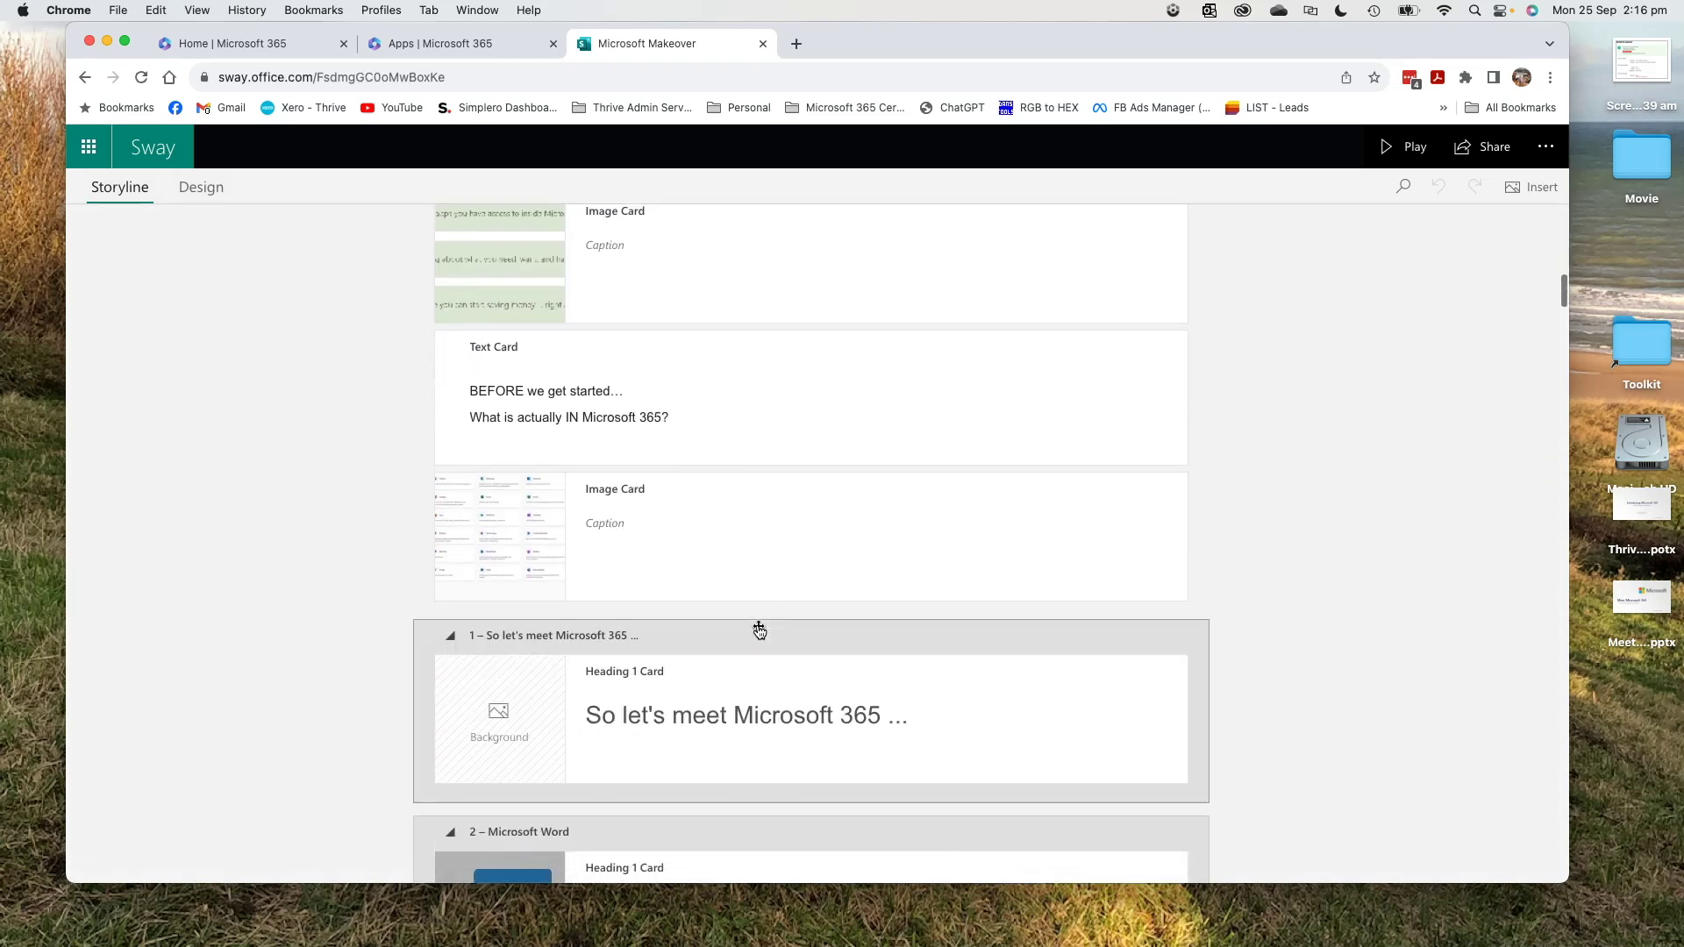
{"action": "scroll", "coordinate": [755, 618], "scroll_direction": "down", "scroll_amount": 3}
{"action": "left_click", "coordinate": [699, 466]}
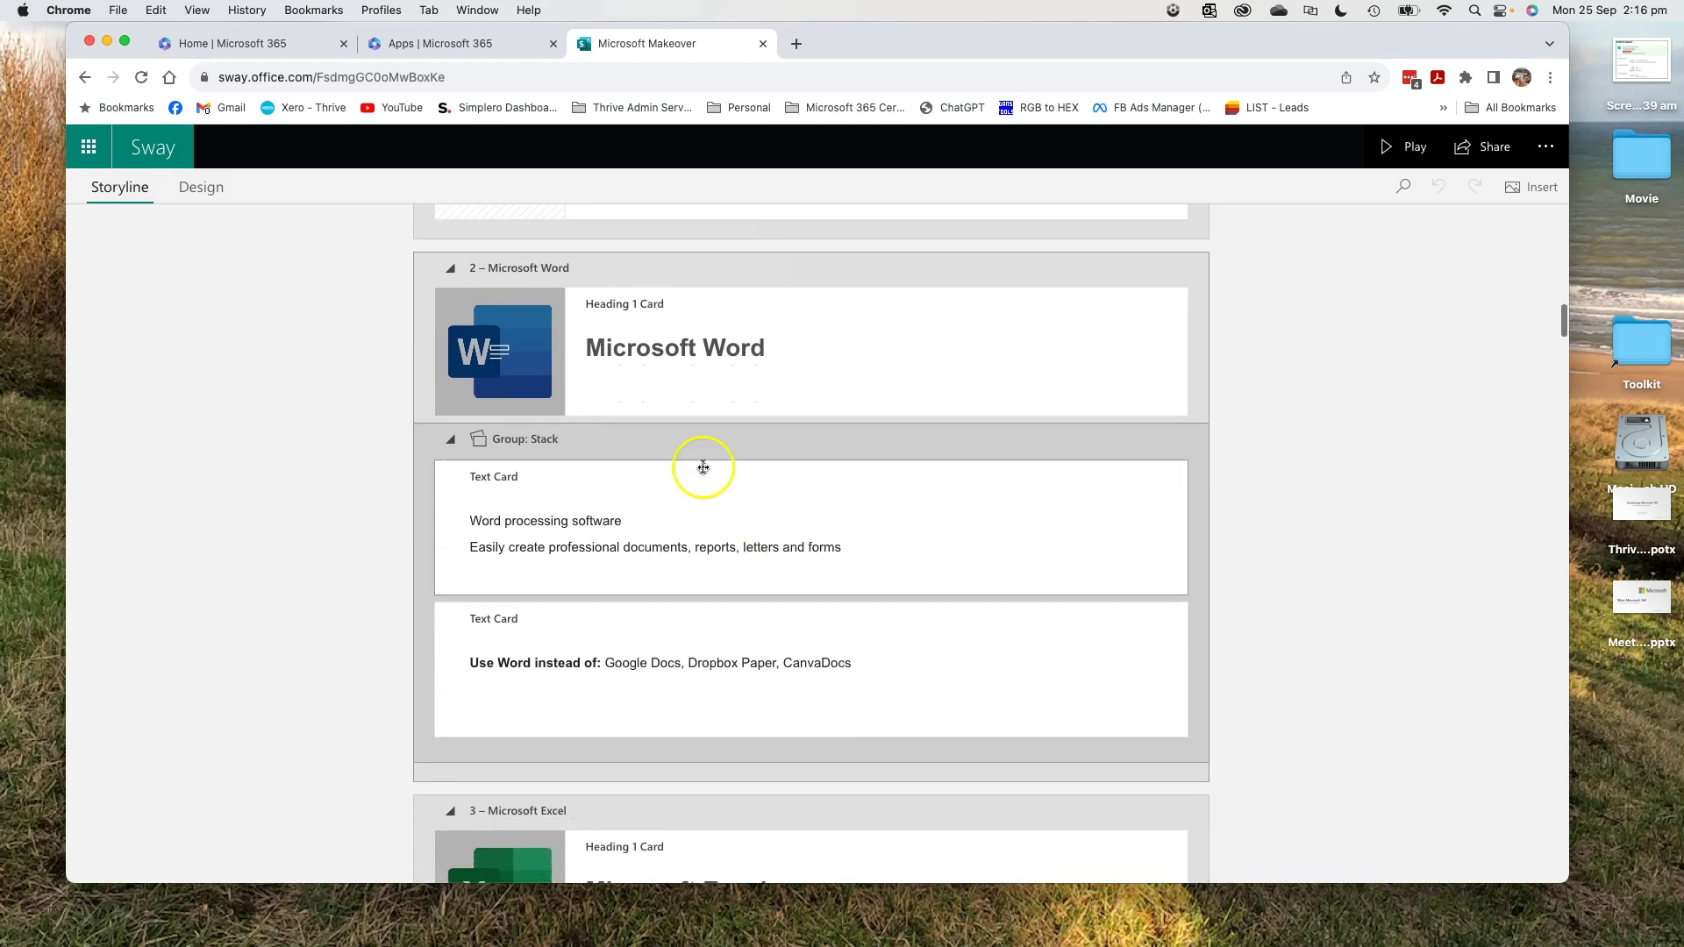
{"action": "left_click", "coordinate": [682, 649]}
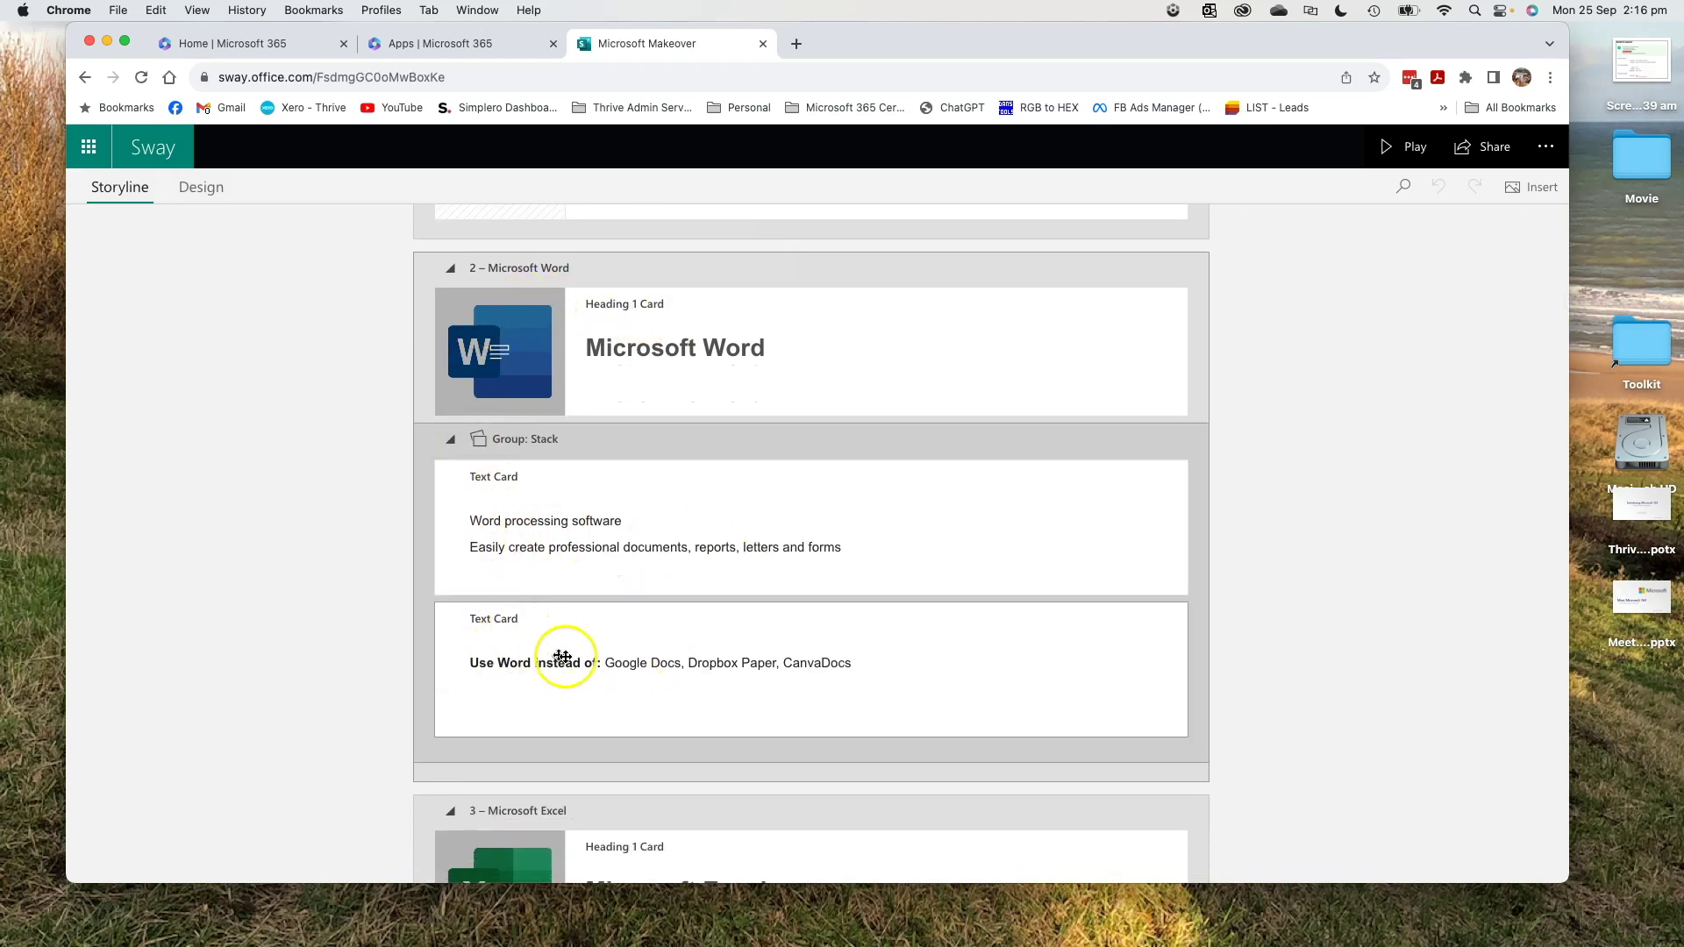
{"action": "scroll", "coordinate": [614, 632], "scroll_direction": "down", "scroll_amount": 5}
{"action": "left_click", "coordinate": [827, 458]}
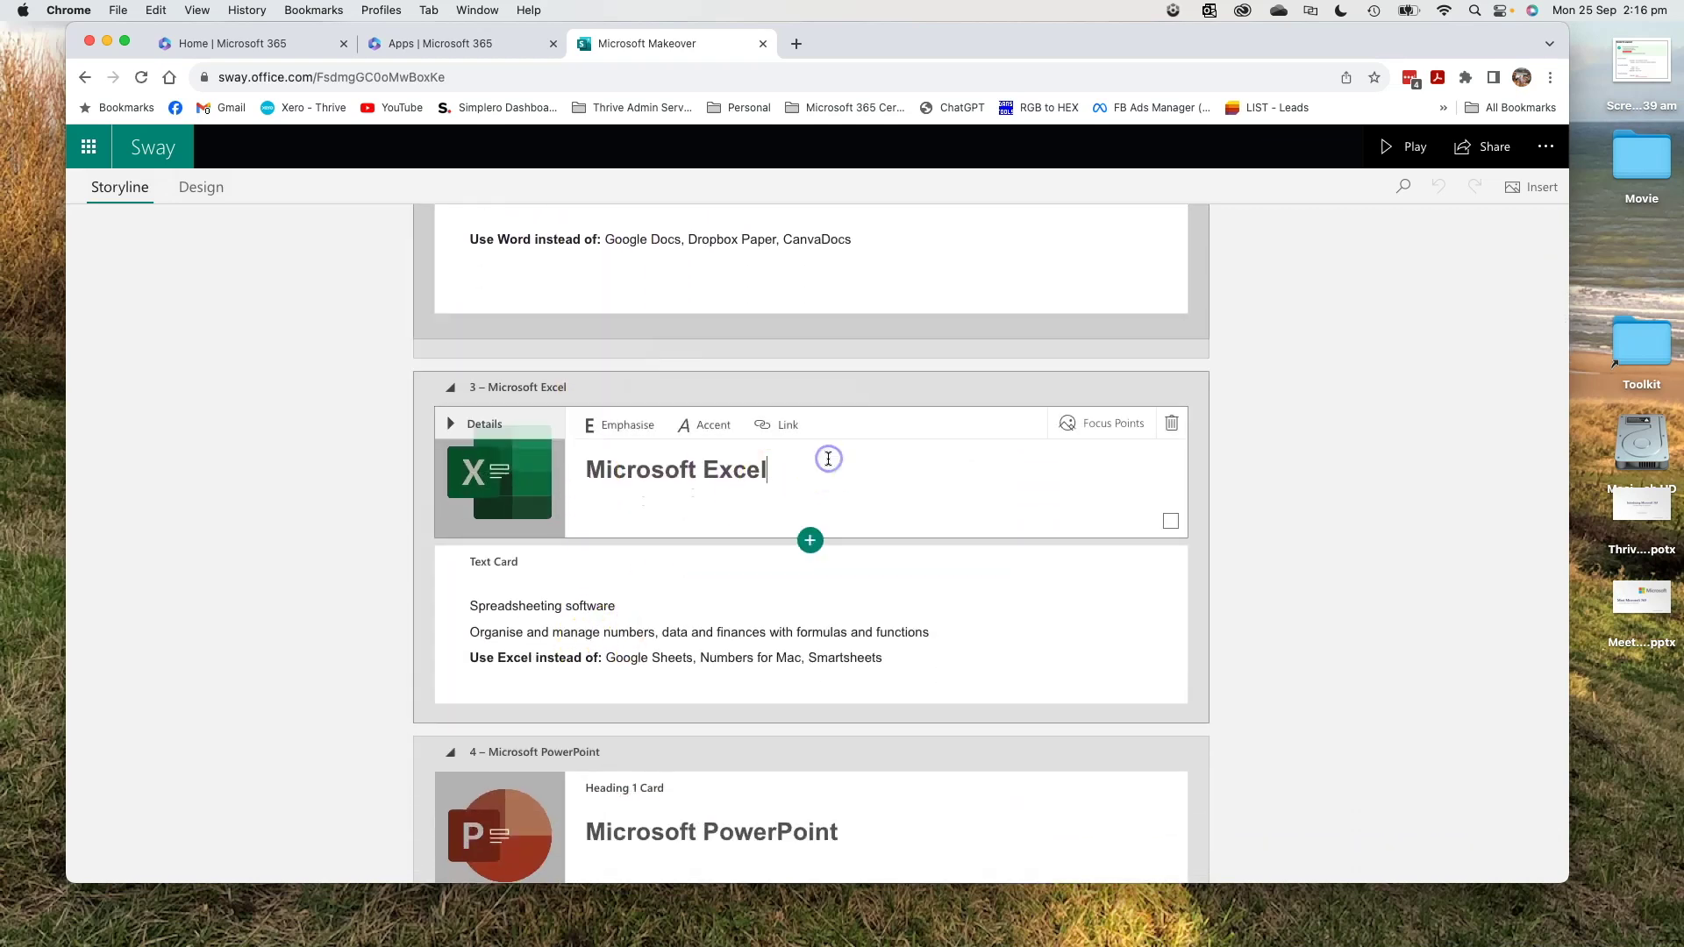
{"action": "scroll", "coordinate": [761, 568], "scroll_direction": "down", "scroll_amount": 3}
{"action": "left_click_drag", "start_coordinate": [754, 594], "coordinate": [798, 553]}
Step: Insert a Grid group between the Word and Excel sections with a text card inside
{"action": "left_click", "coordinate": [808, 546]}
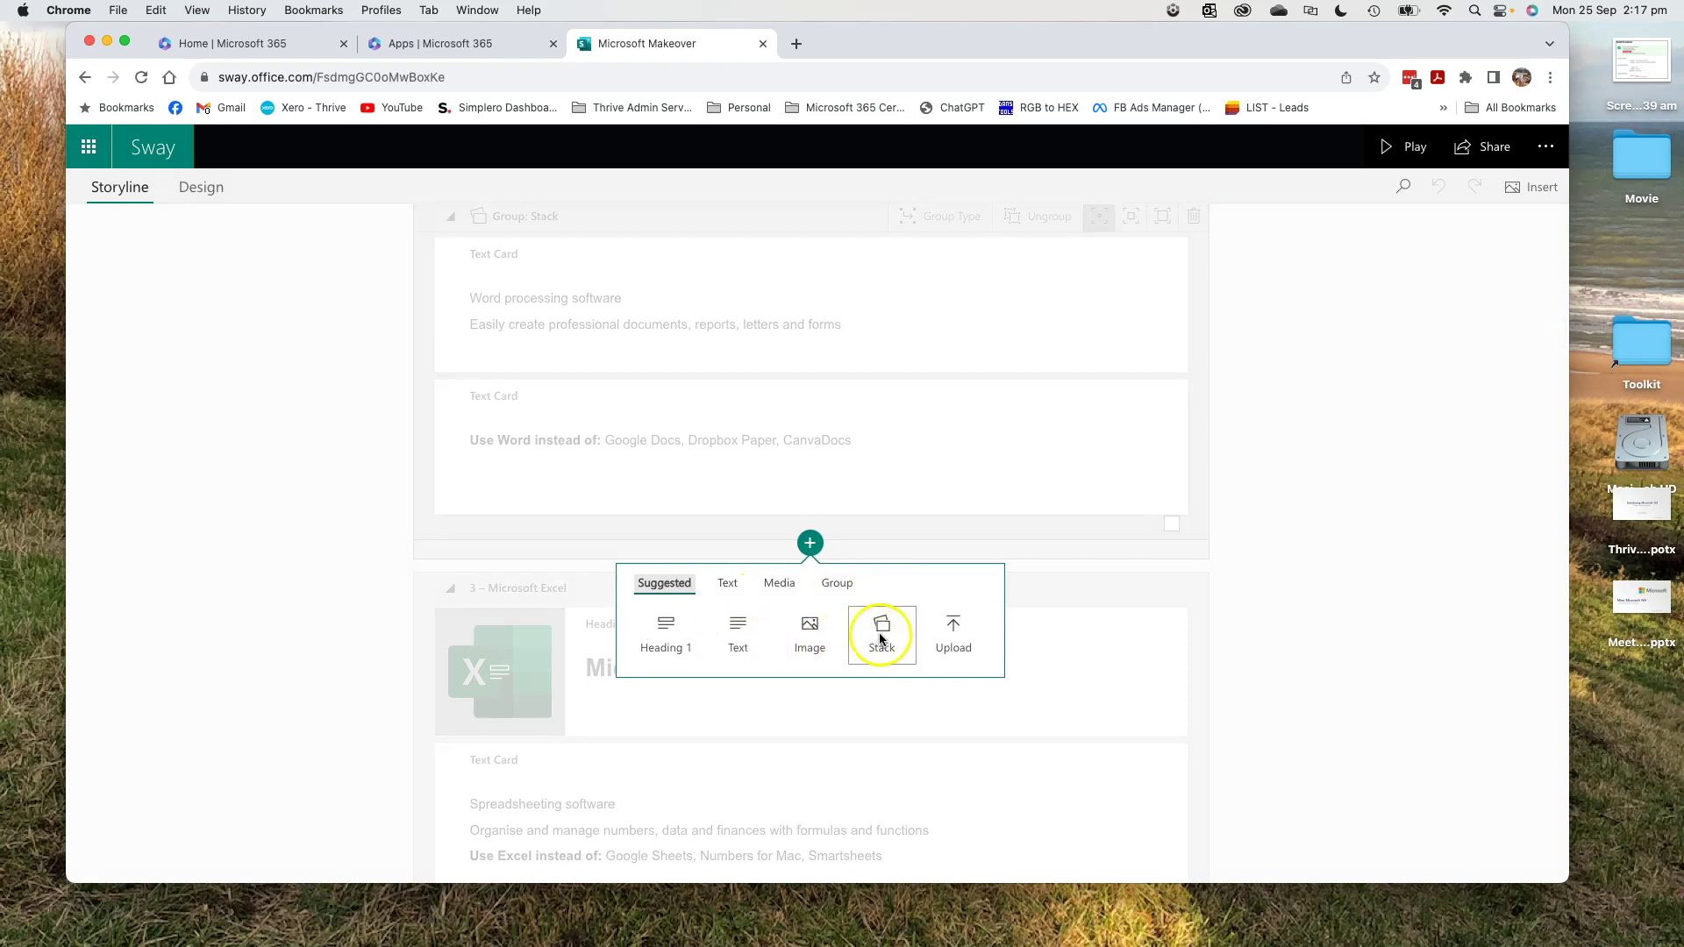
{"action": "left_click", "coordinate": [833, 583]}
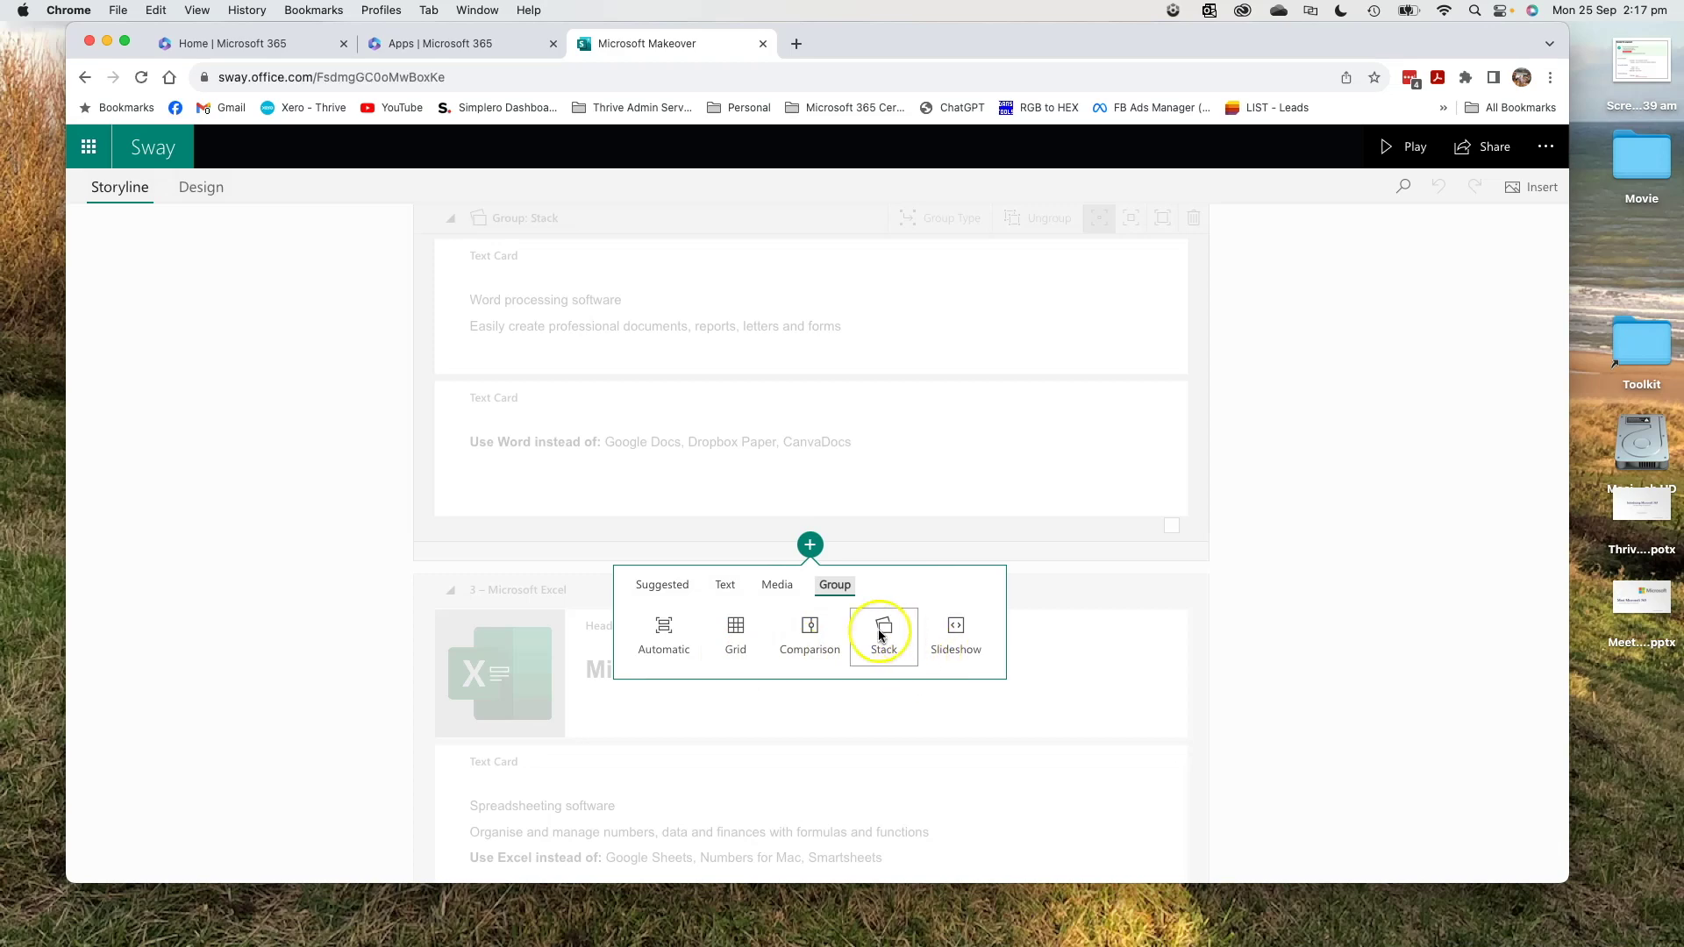
{"action": "left_click", "coordinate": [733, 632]}
{"action": "left_click", "coordinate": [804, 639]}
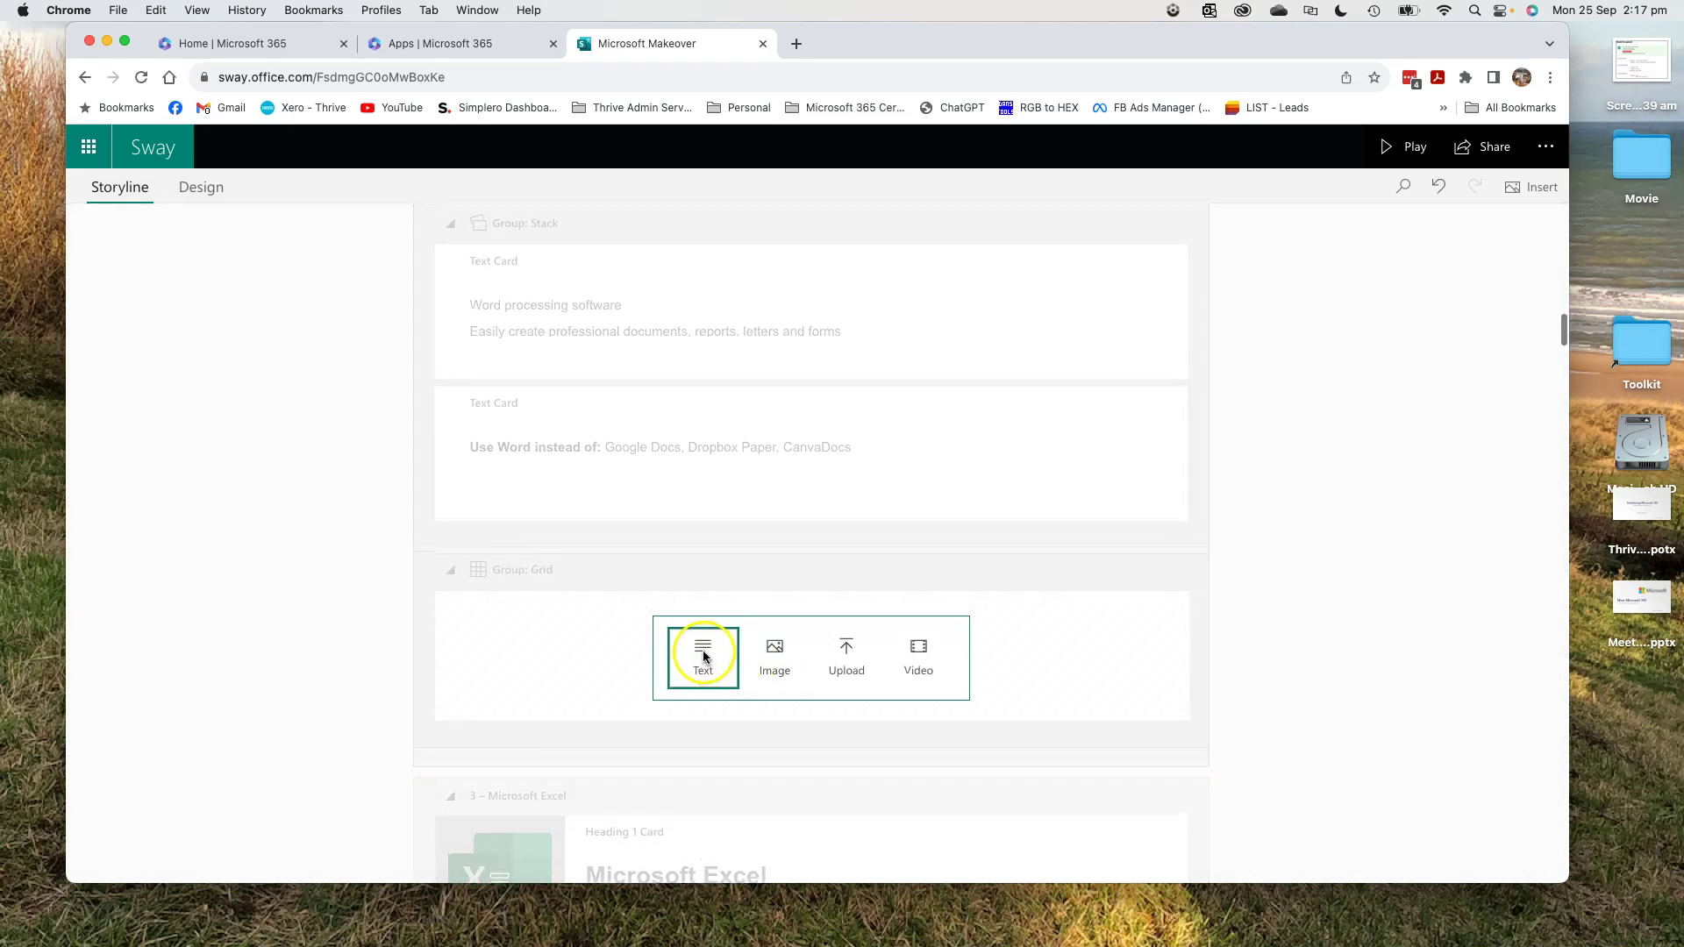
{"action": "left_click", "coordinate": [701, 653]}
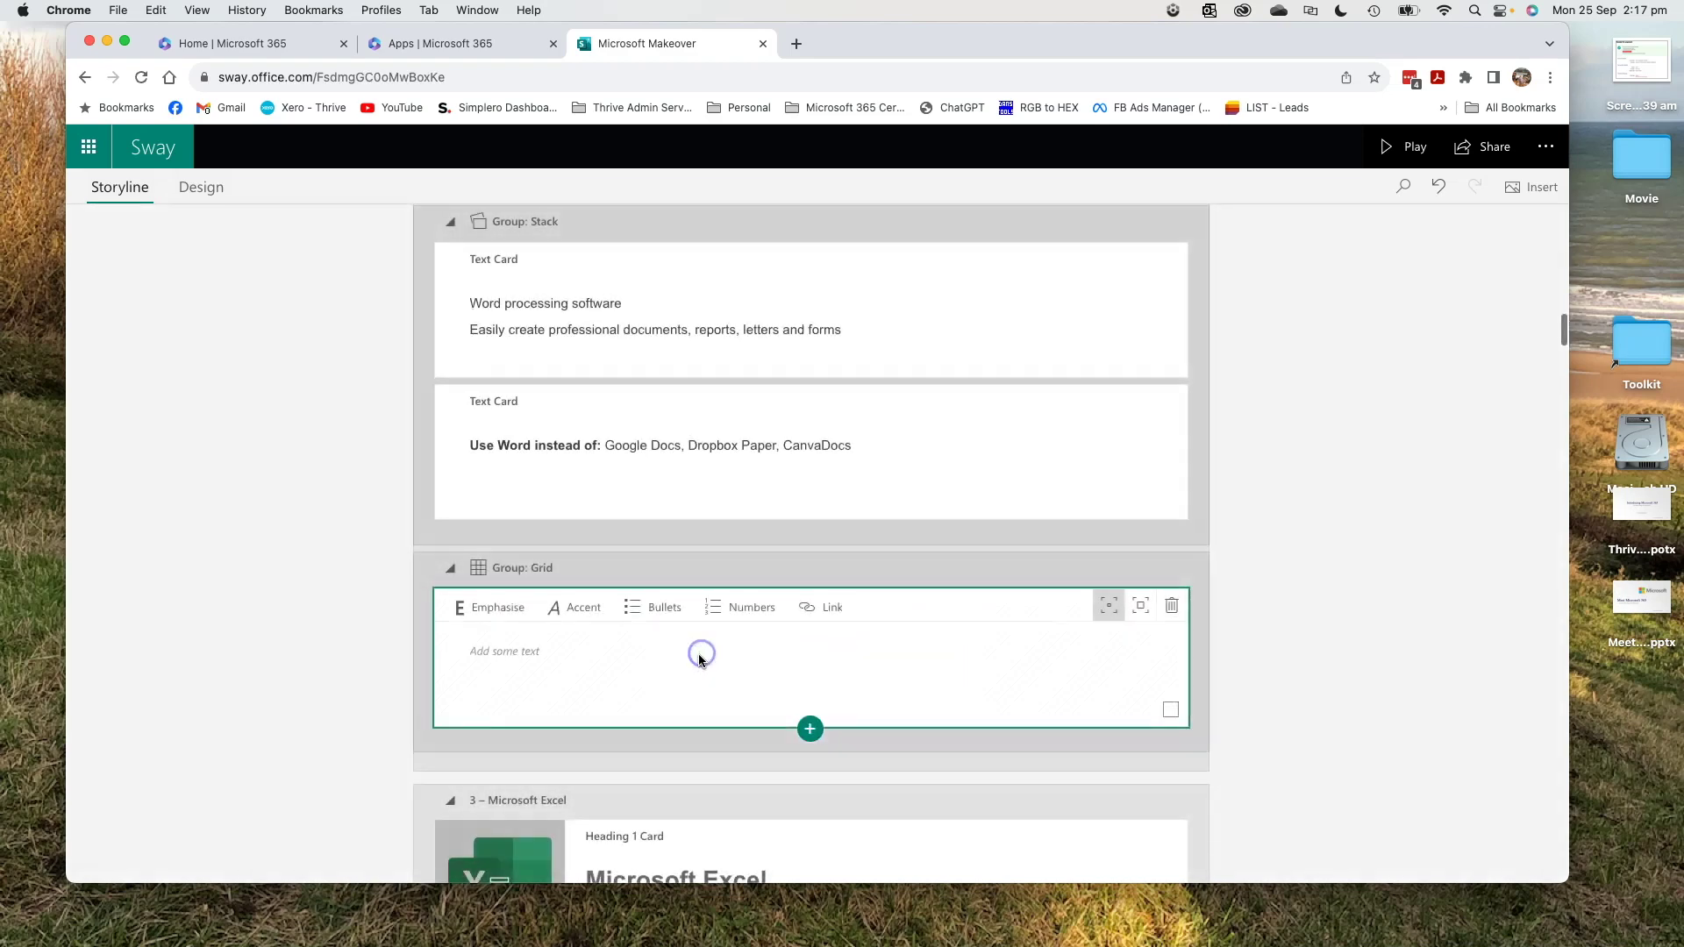
Step: Copy the three Excel description lines and paste them into the grid's text card
{"action": "scroll", "coordinate": [520, 649], "scroll_direction": "down", "scroll_amount": 5}
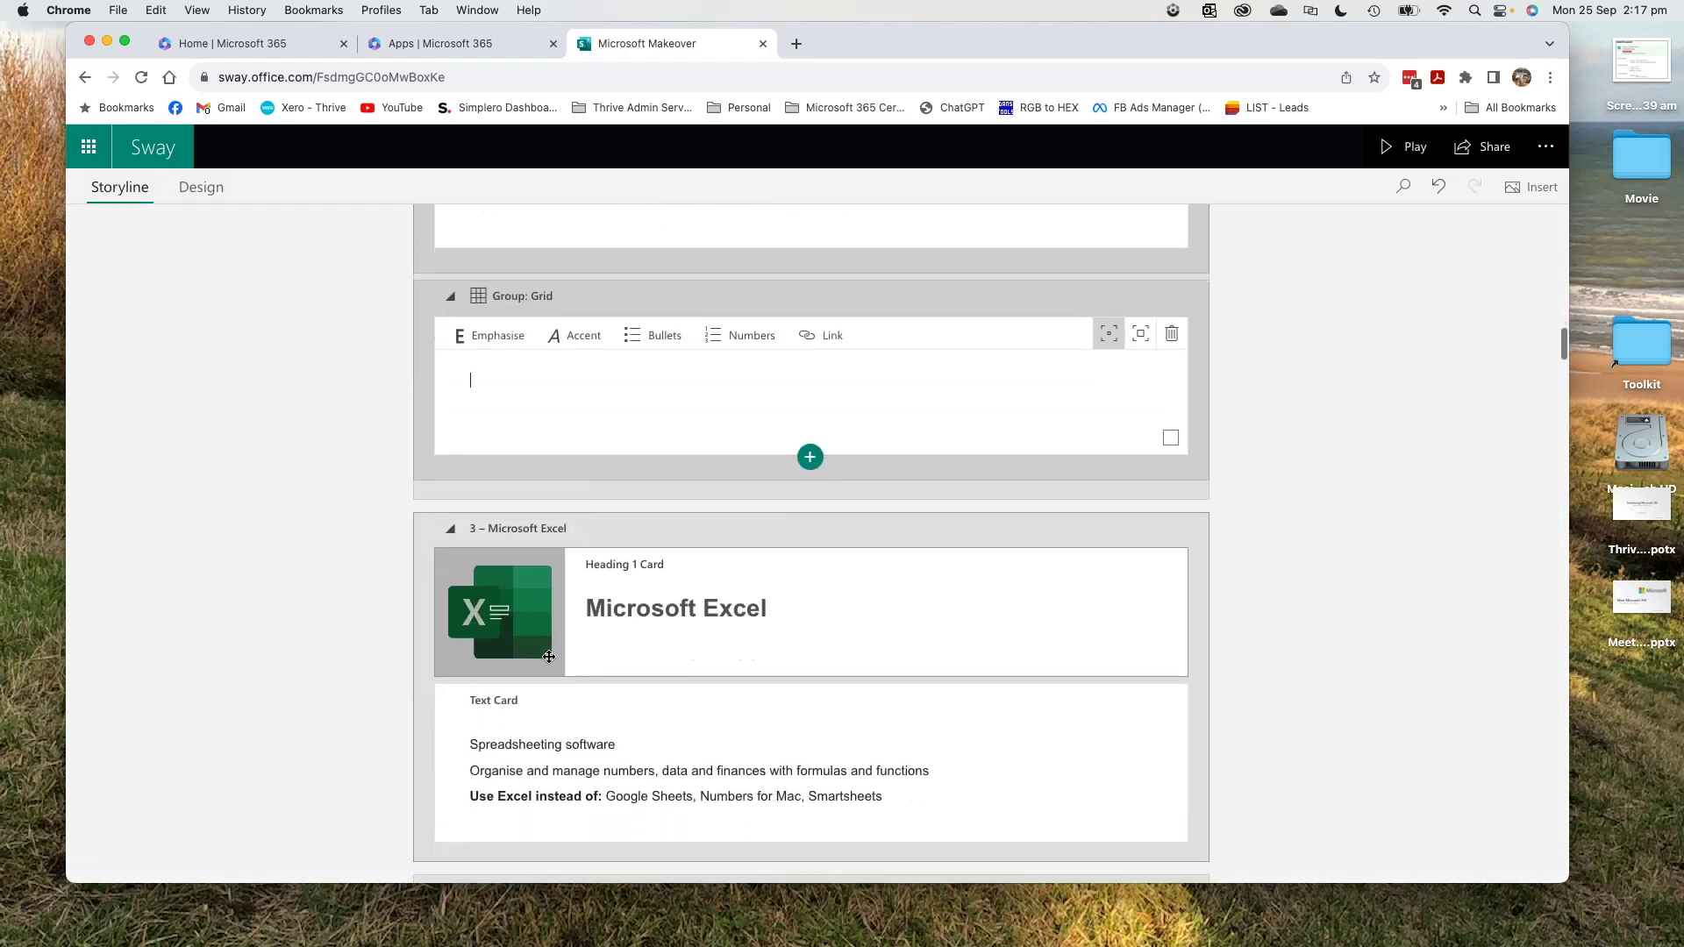
{"action": "left_click", "coordinate": [478, 780]}
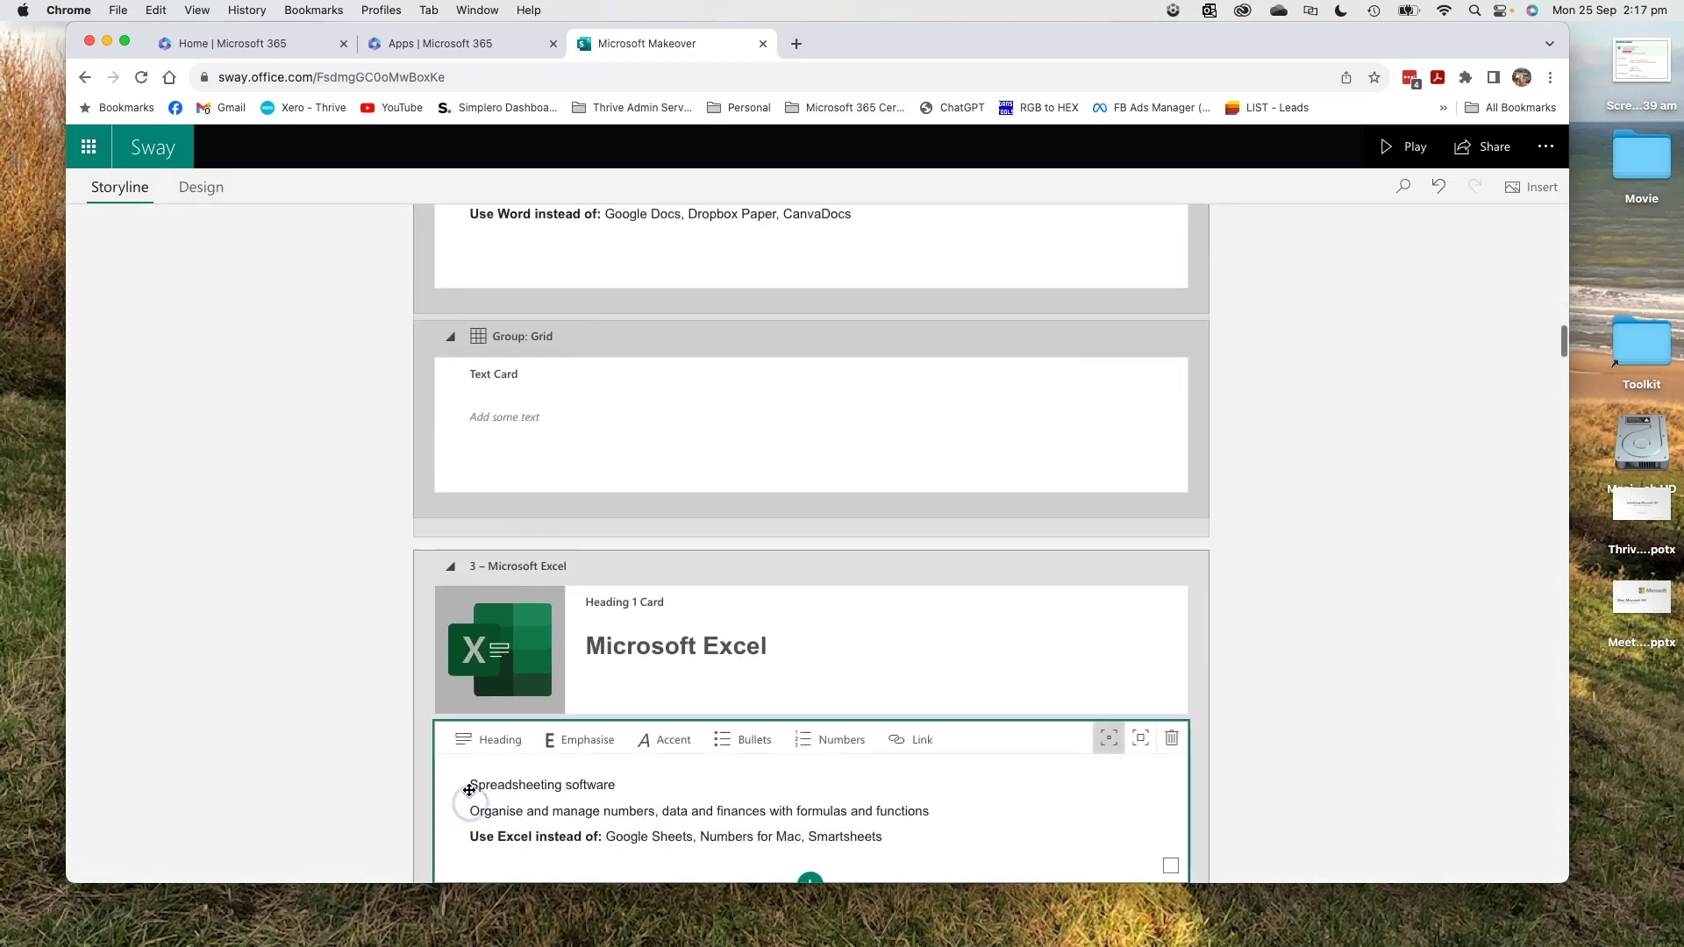
{"action": "left_click_drag", "start_coordinate": [472, 782], "coordinate": [891, 835]}
{"action": "key", "text": "cmd+c"}
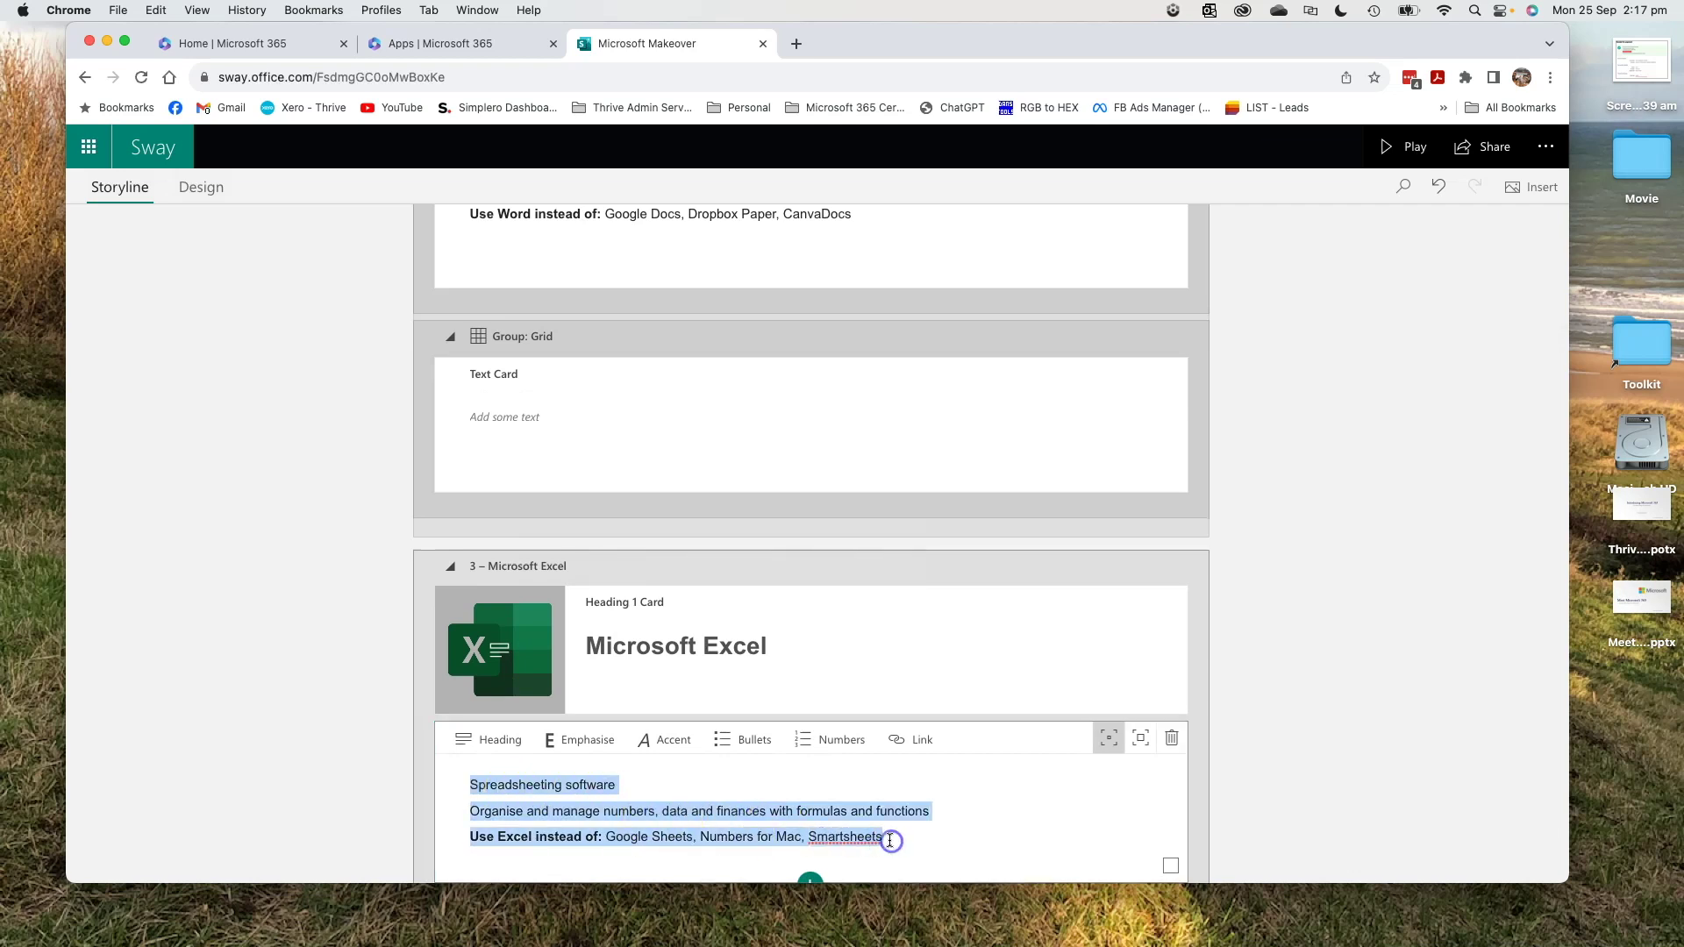
{"action": "left_click", "coordinate": [549, 432]}
{"action": "key", "text": "cmd+v"}
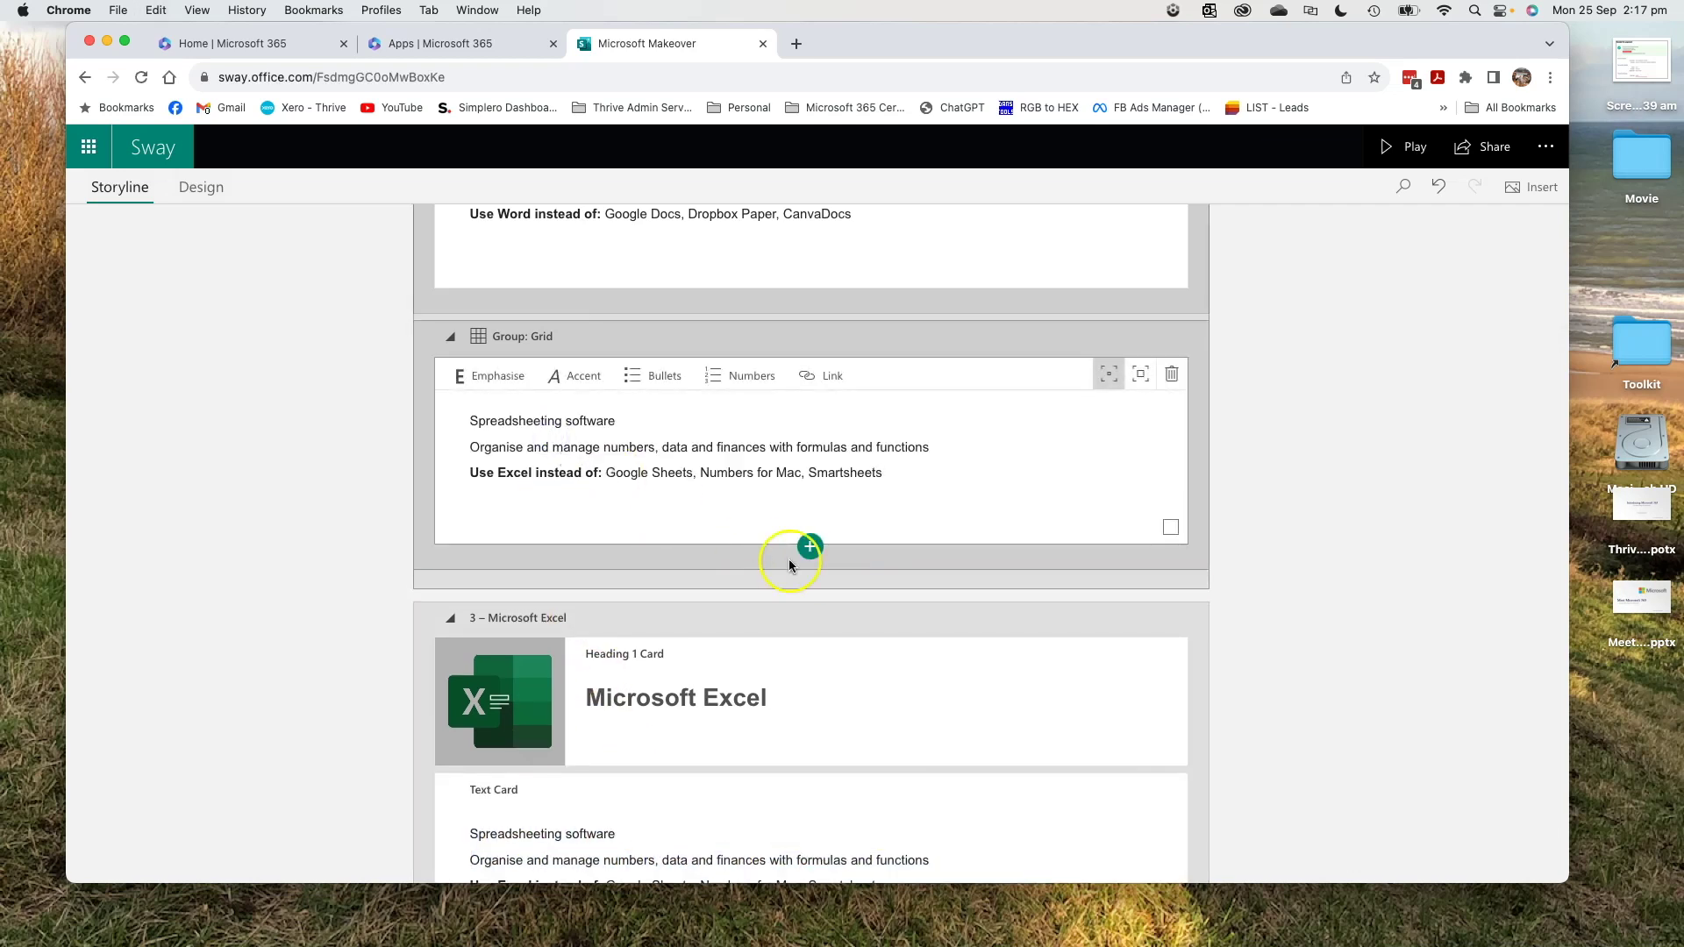
Step: Add an image card to the grid and upload Excel.png from the 13 - M365 App Logos folder
{"action": "left_click", "coordinate": [807, 547]}
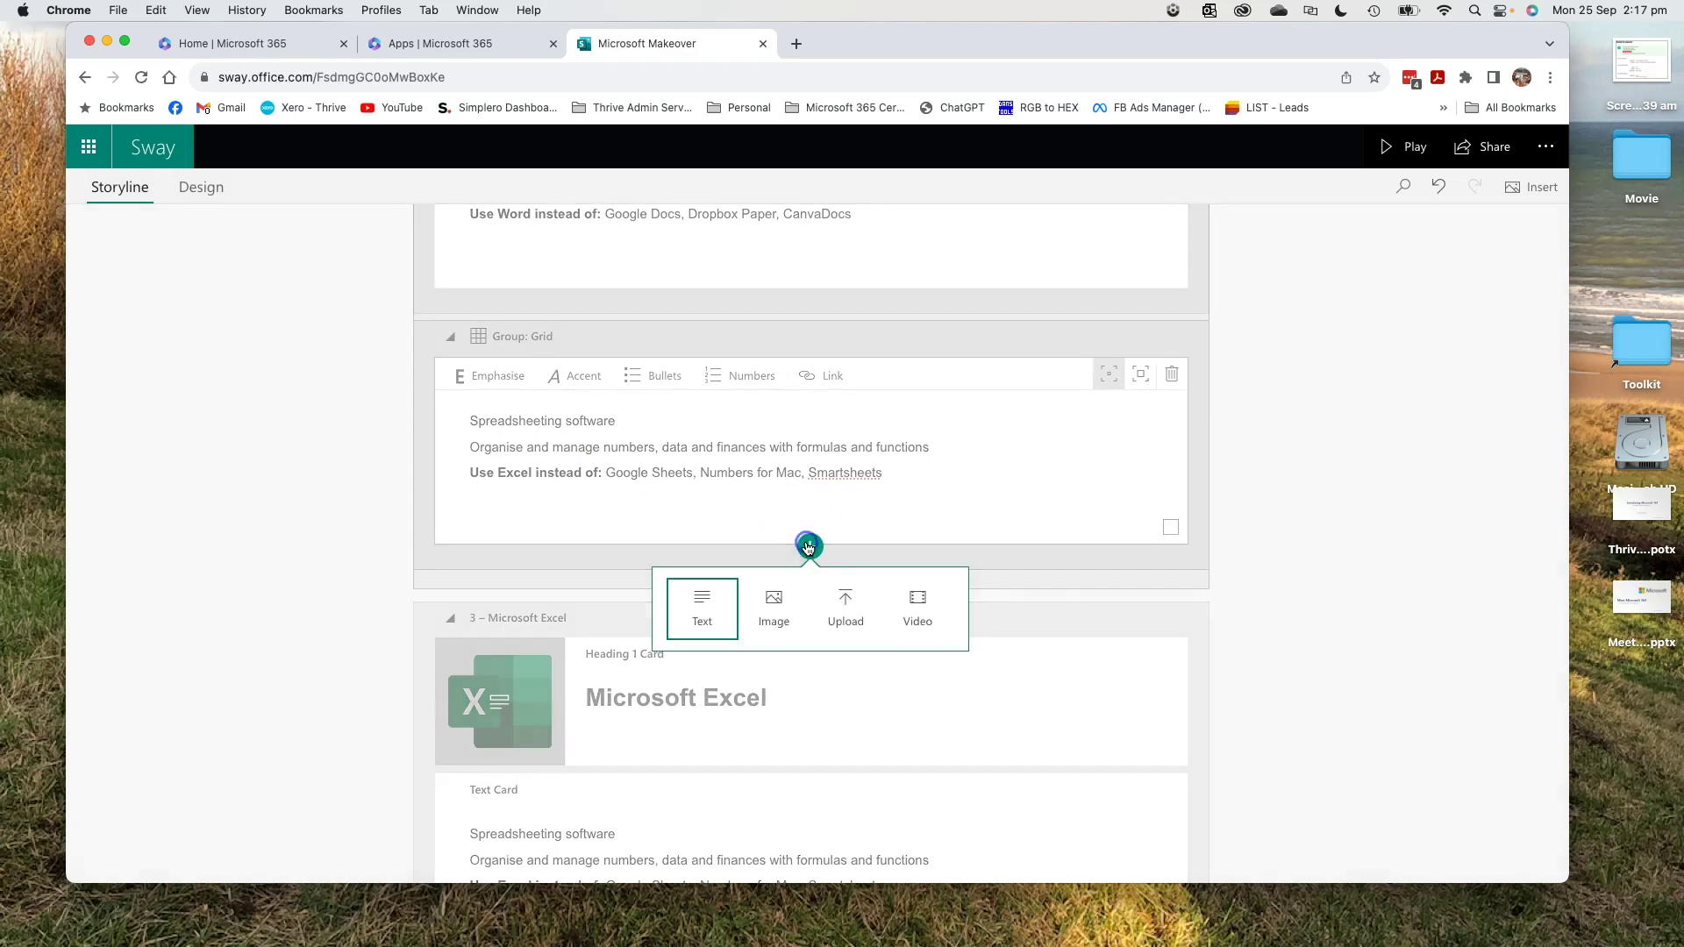
{"action": "left_click", "coordinate": [768, 600]}
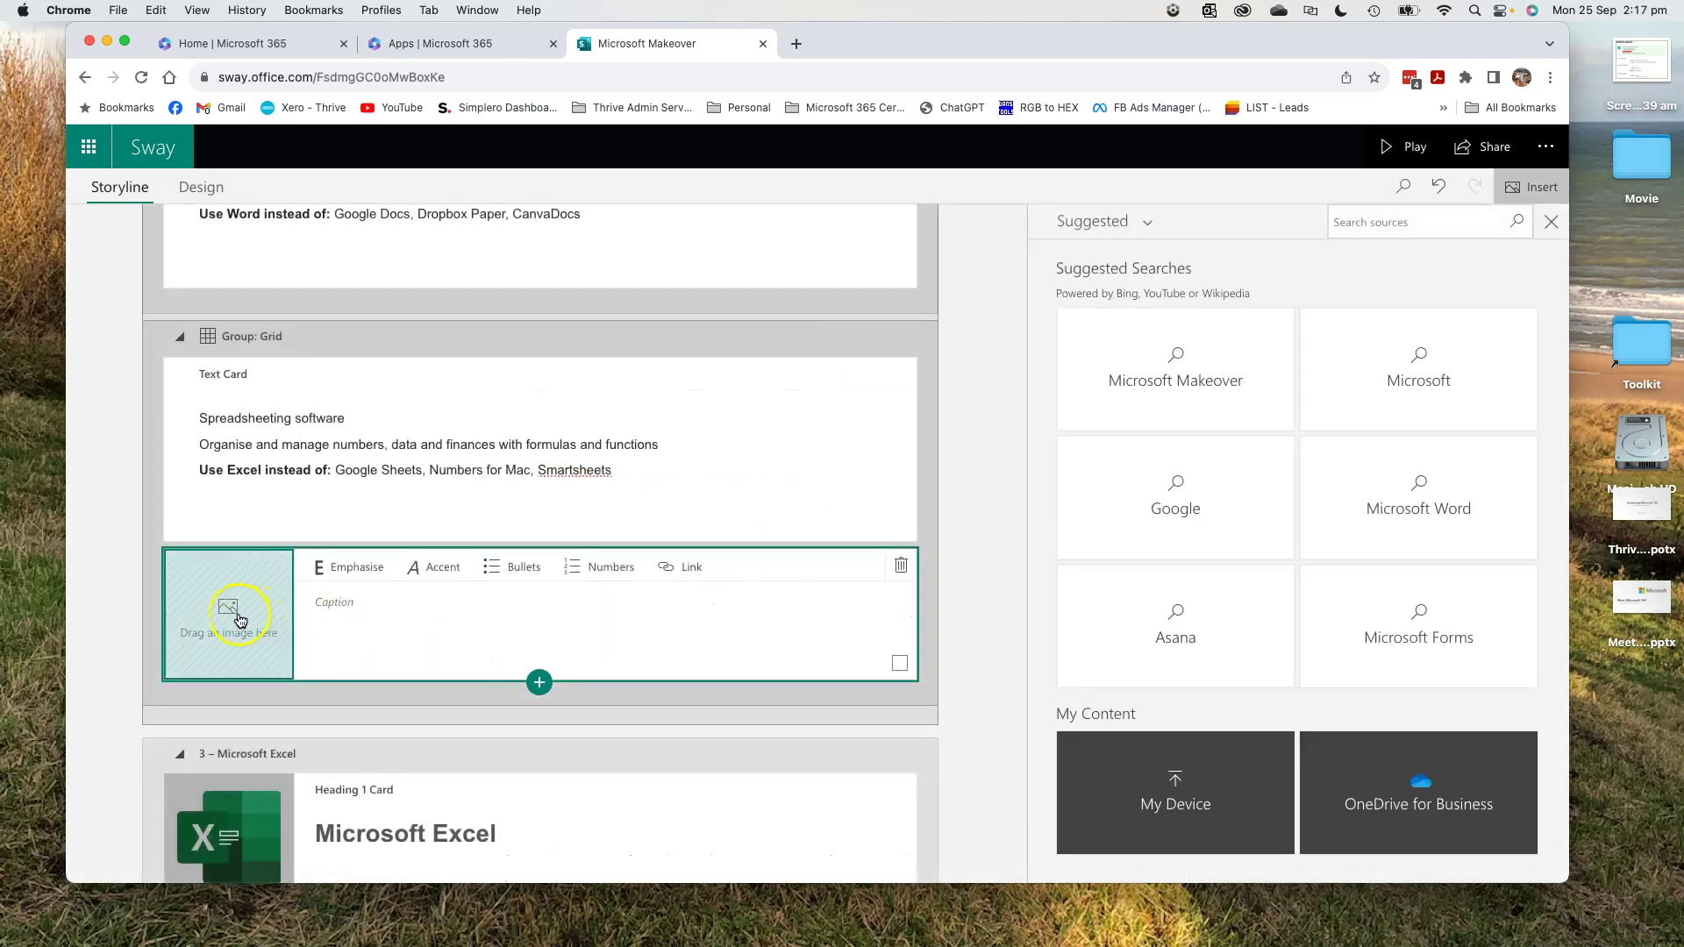
{"action": "left_click", "coordinate": [1124, 235]}
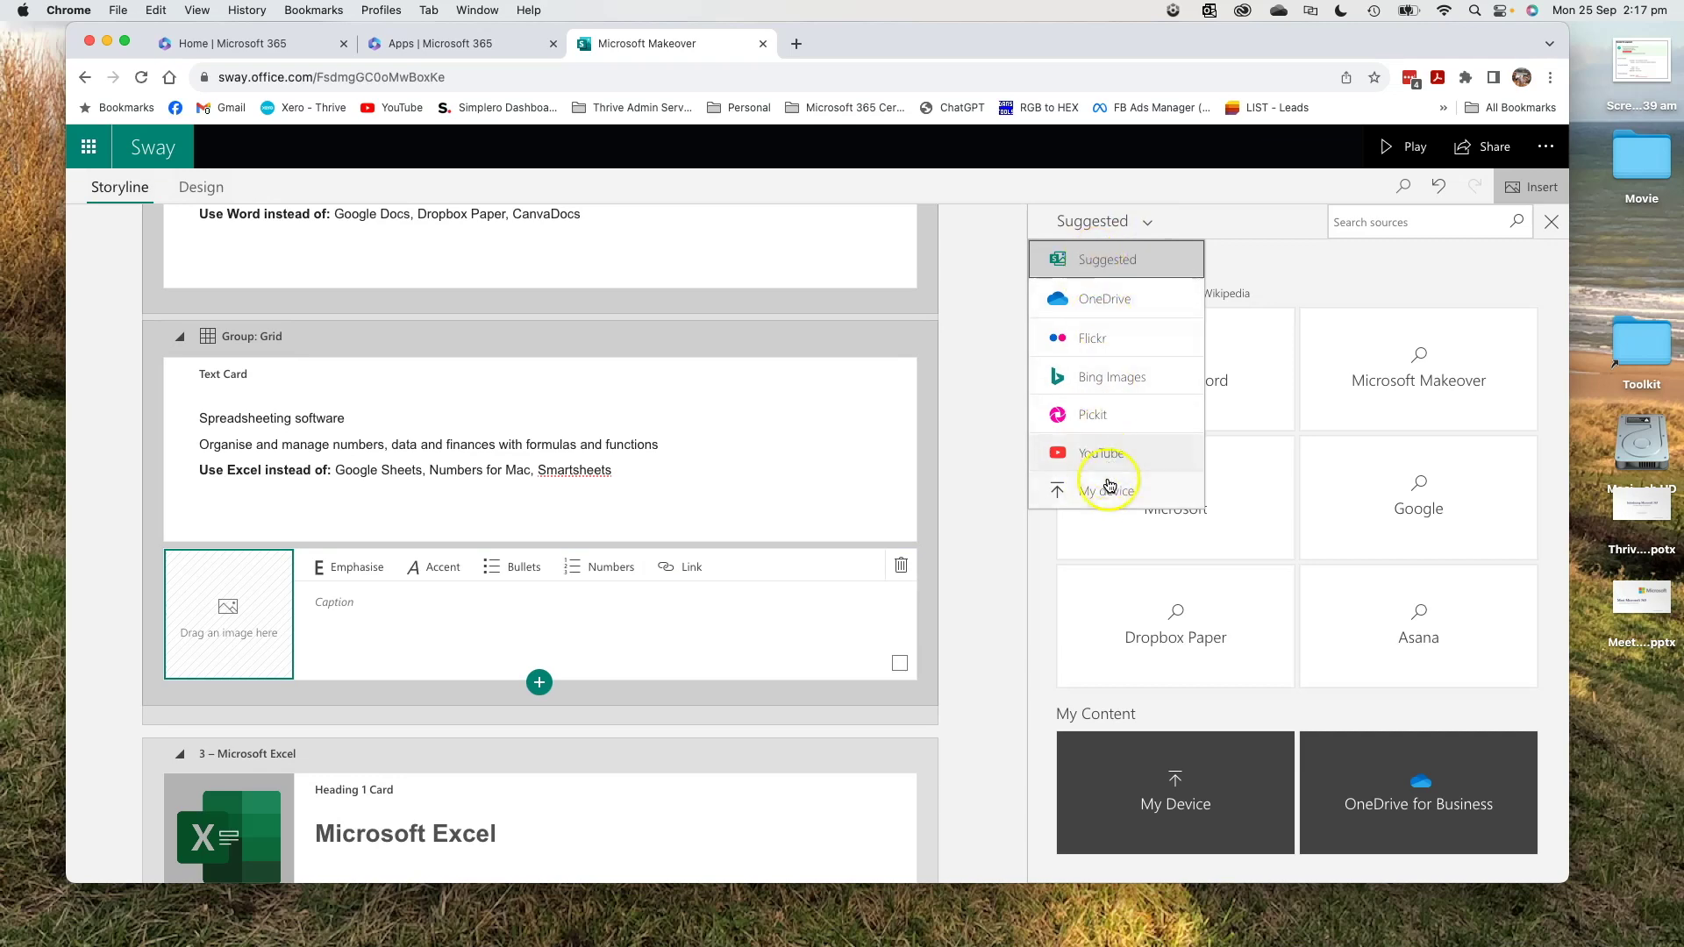
{"action": "left_click", "coordinate": [1107, 492]}
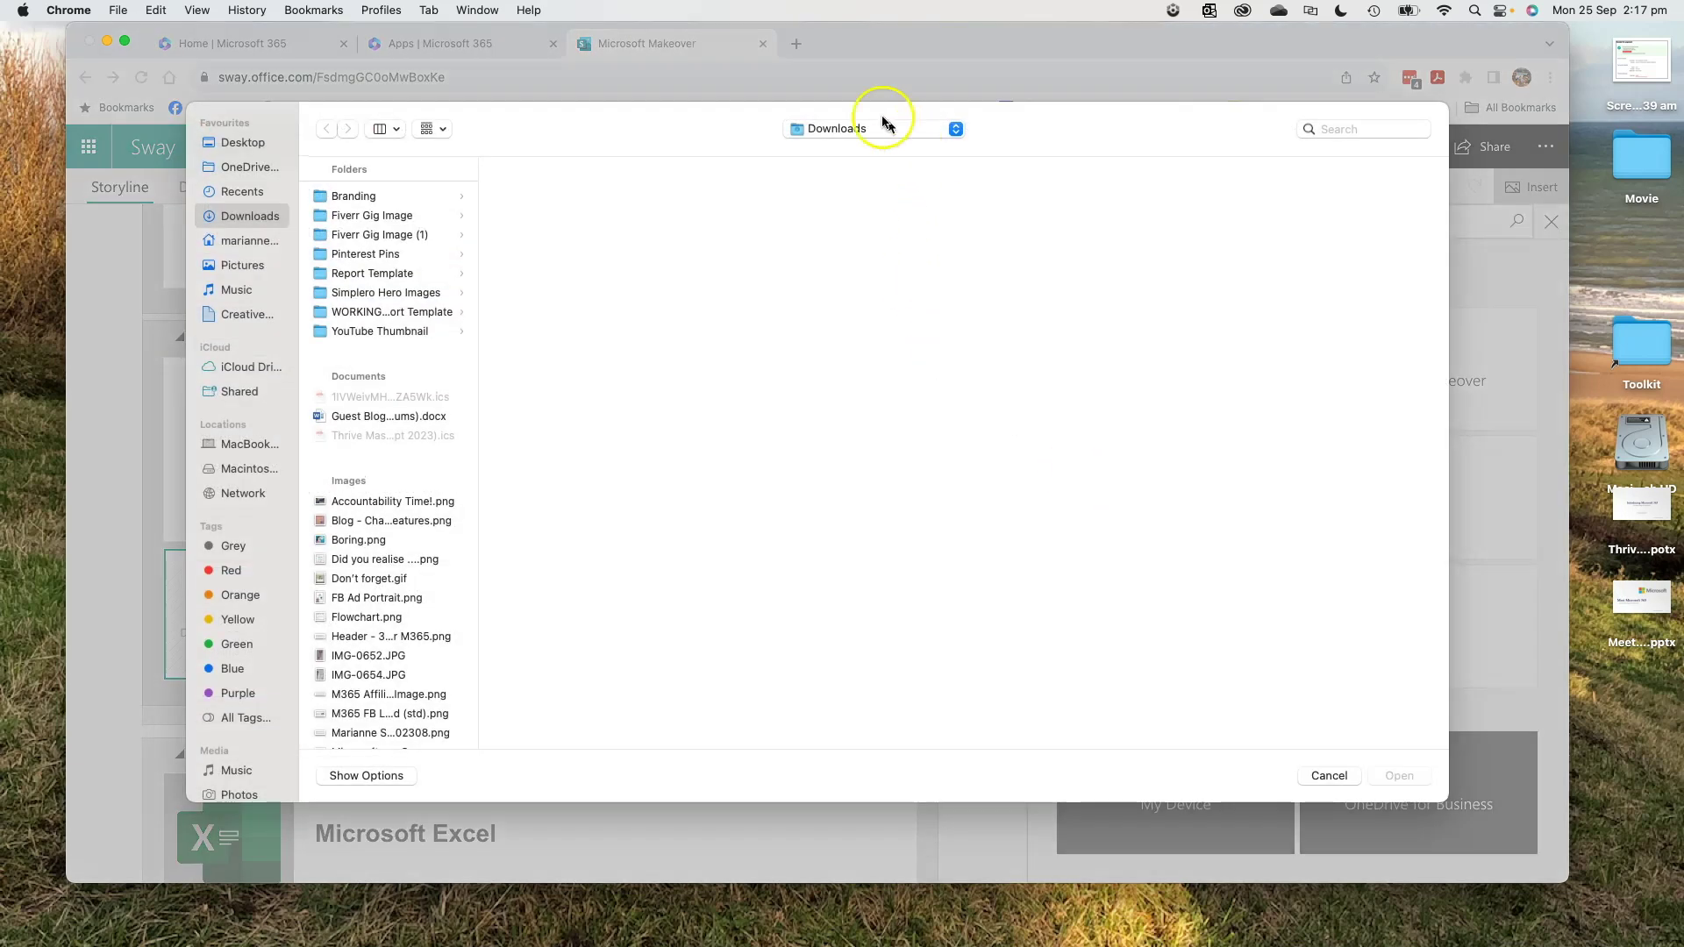
{"action": "left_click", "coordinate": [872, 130]}
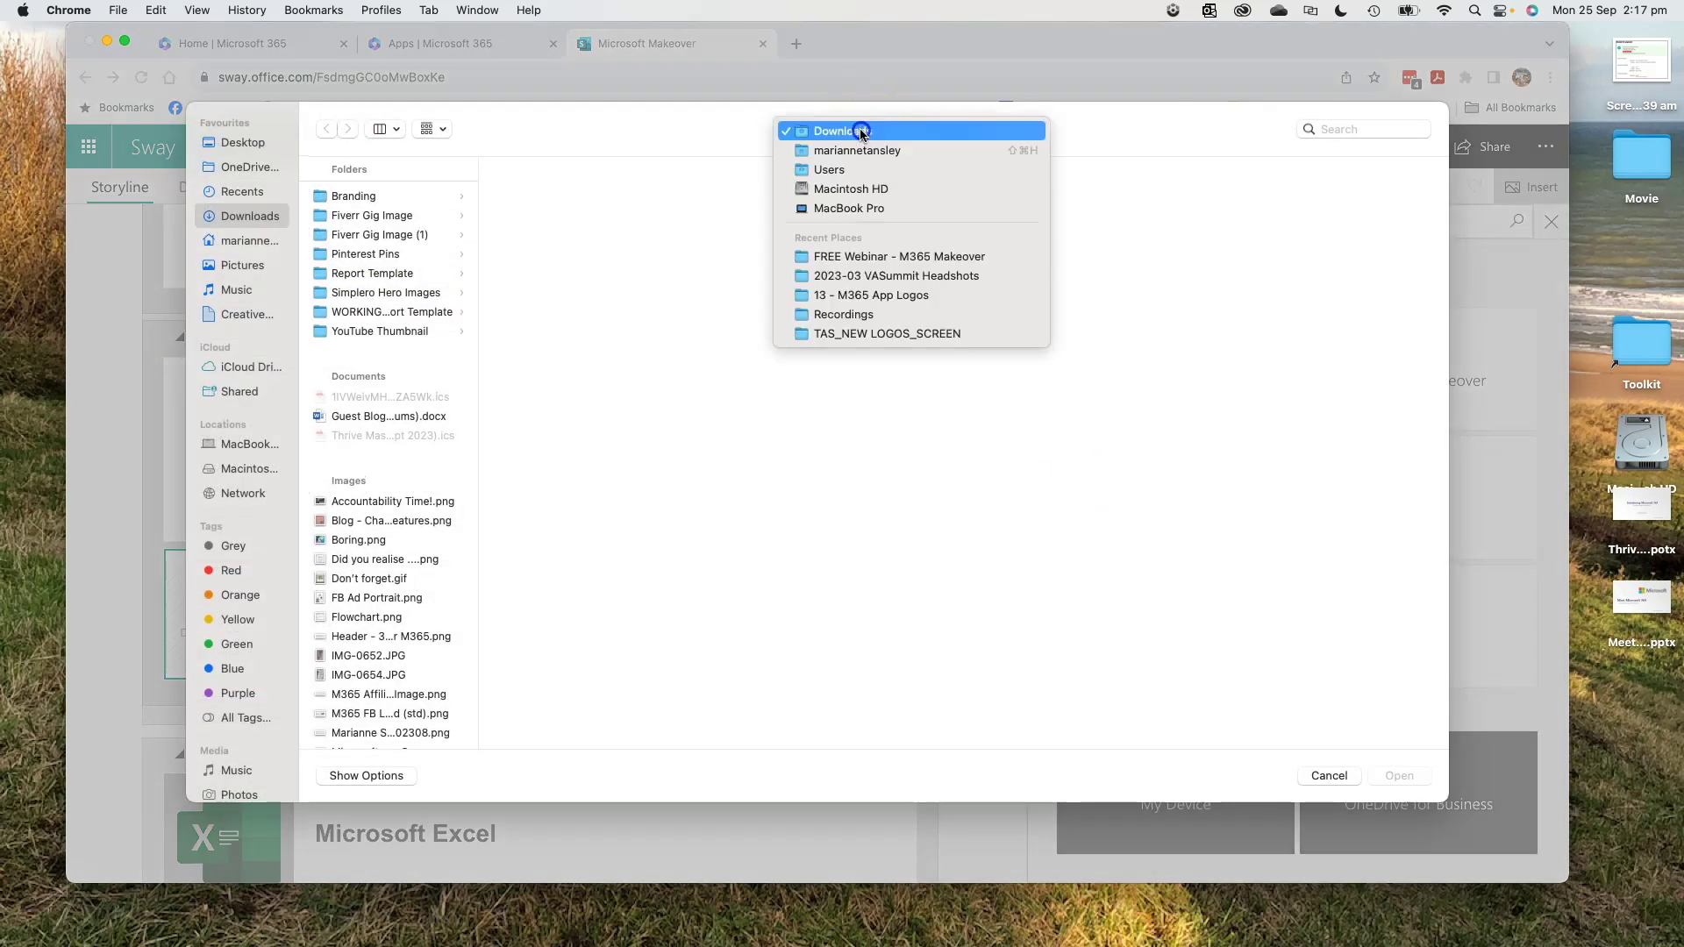
{"action": "left_click", "coordinate": [864, 298]}
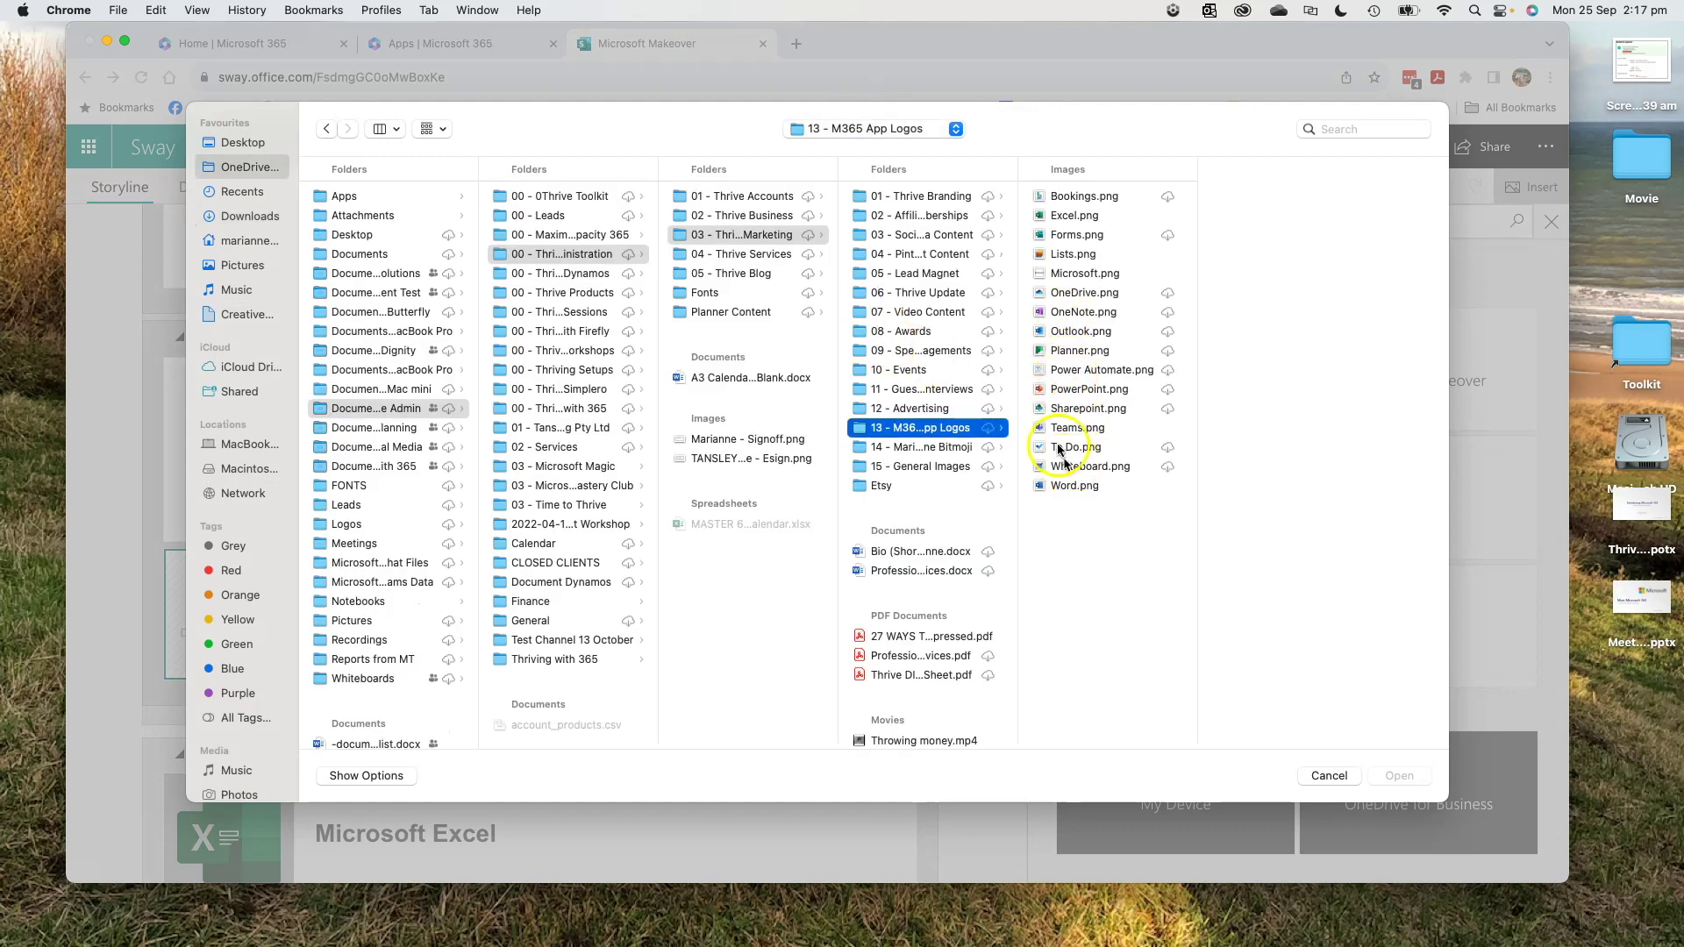
{"action": "left_click", "coordinate": [1074, 215]}
{"action": "left_click", "coordinate": [1401, 776]}
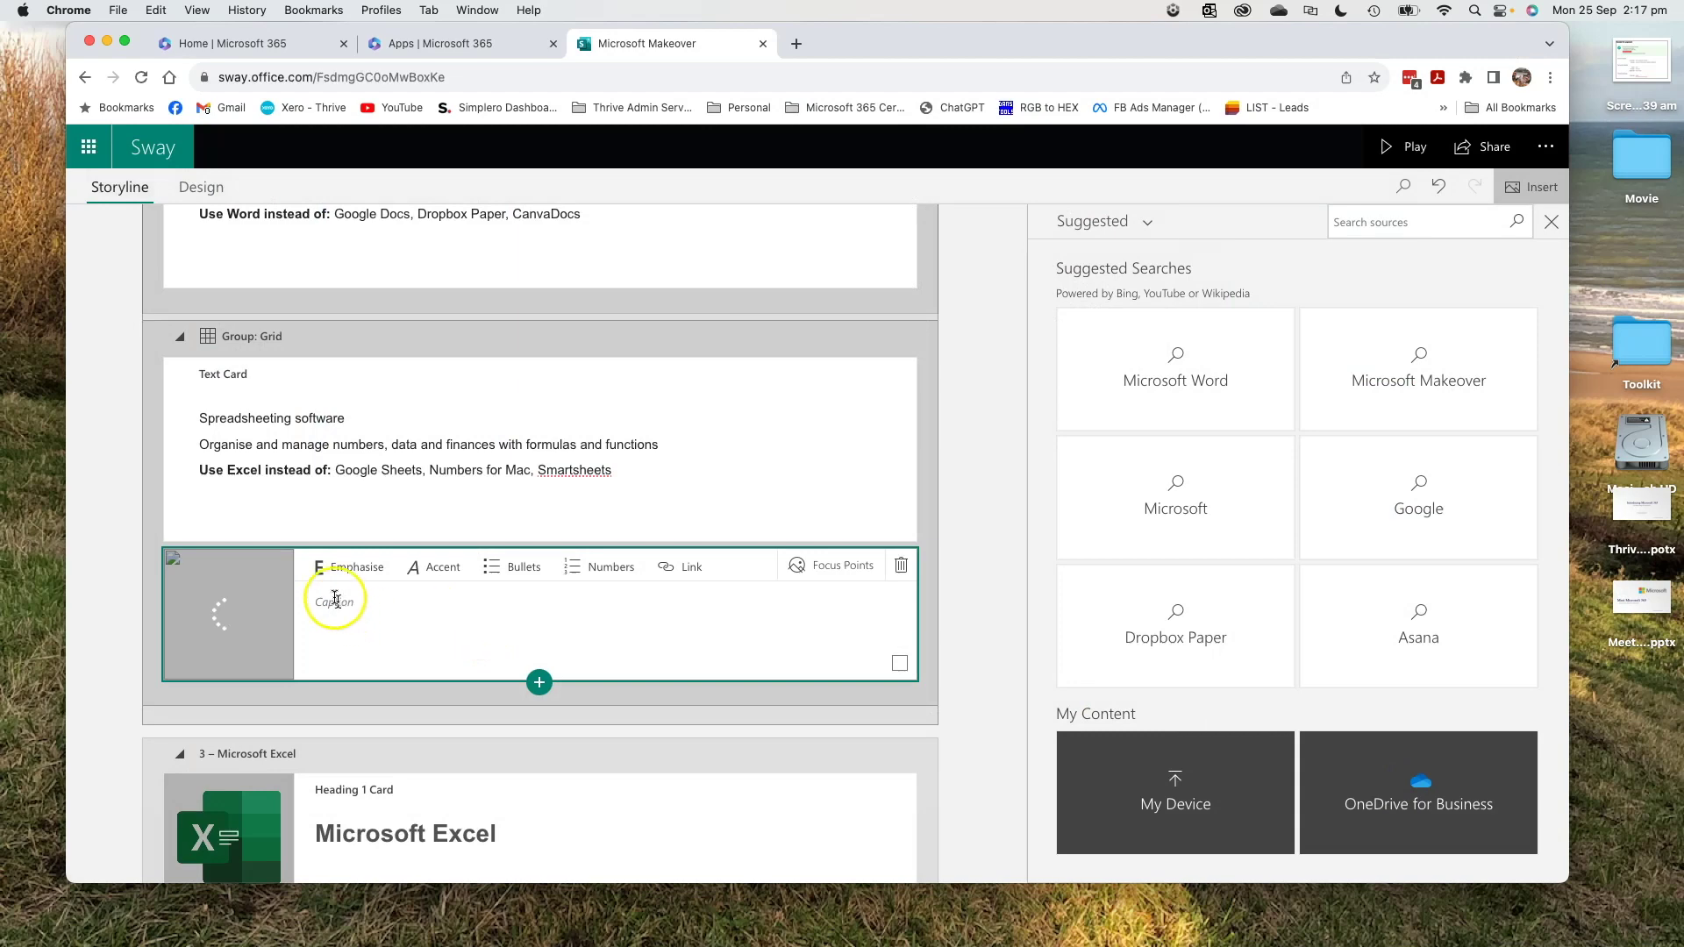
Step: Duplicate the Excel text card, move the copy above, and cut it to the Spreadsheeting software line
{"action": "scroll", "coordinate": [404, 633], "scroll_direction": "down", "scroll_amount": 5}
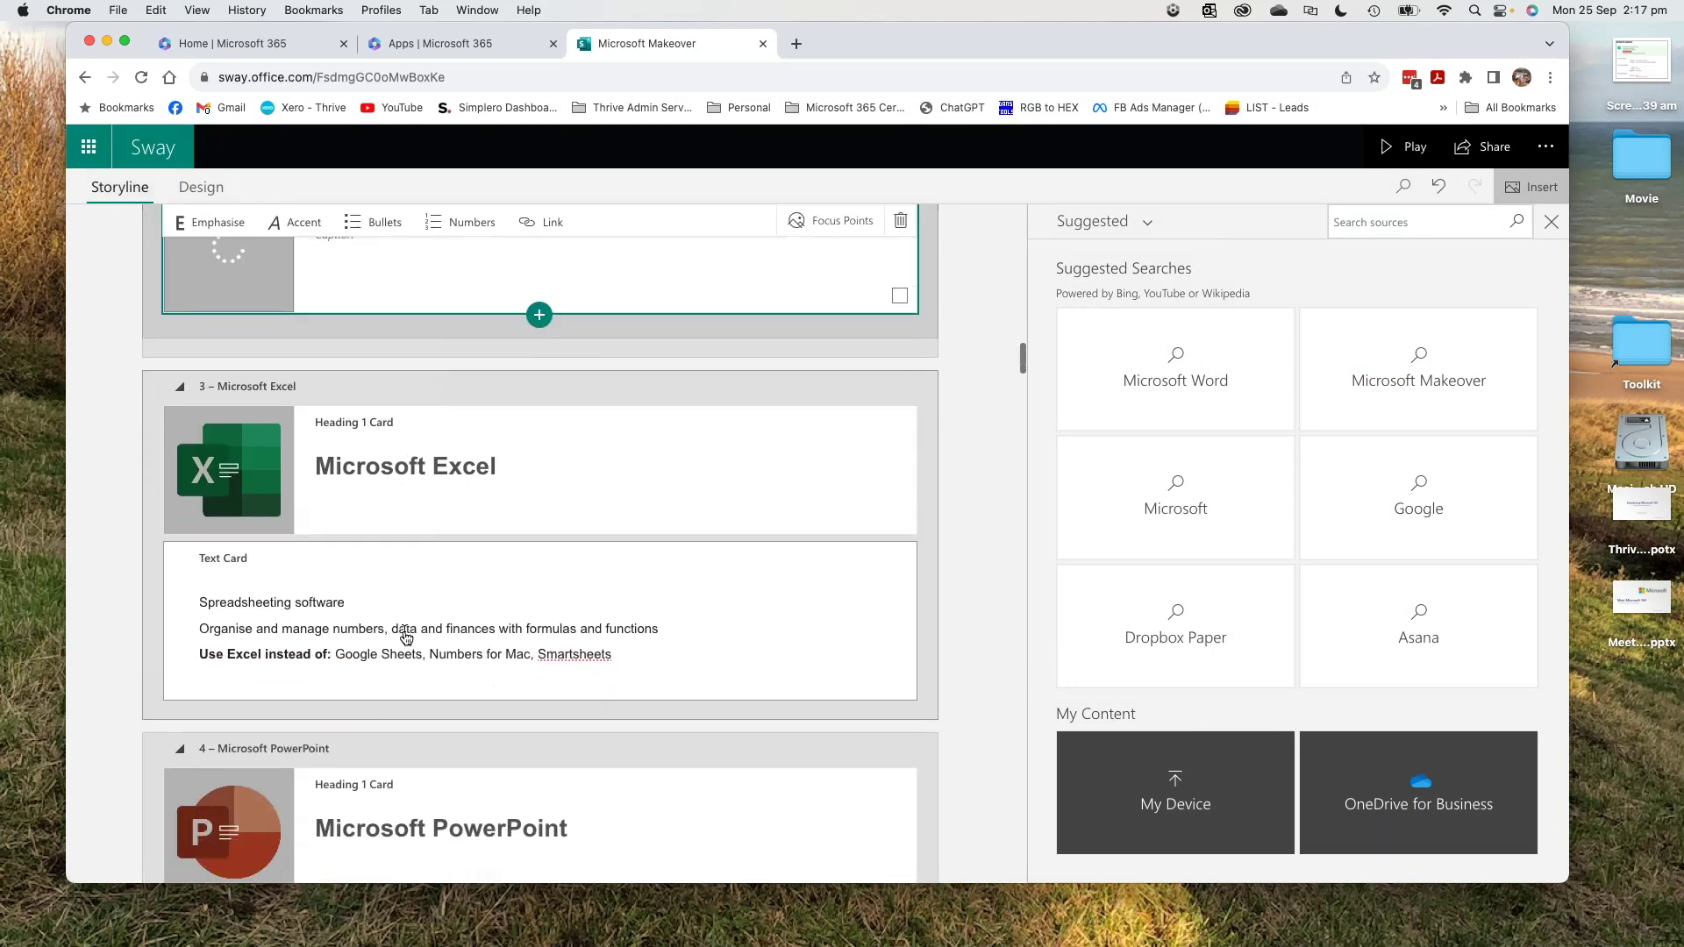
{"action": "scroll", "coordinate": [406, 638], "scroll_direction": "up", "scroll_amount": 3}
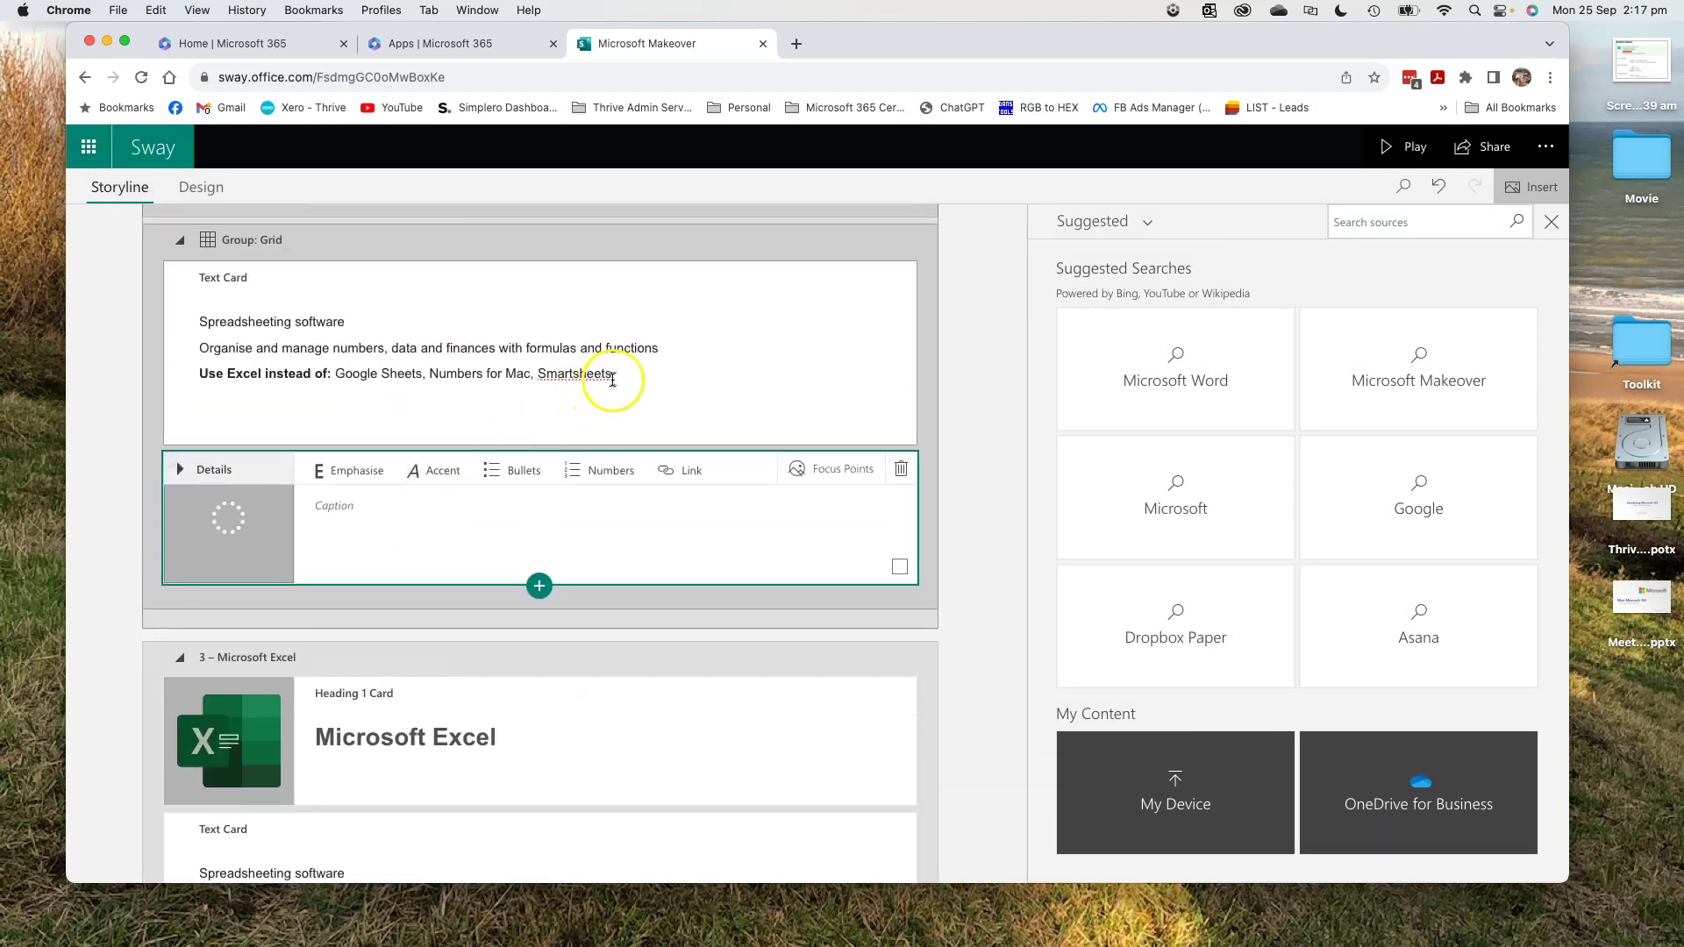
{"action": "triple_click", "coordinate": [382, 362]}
{"action": "left_click_drag", "start_coordinate": [381, 362], "coordinate": [224, 358]}
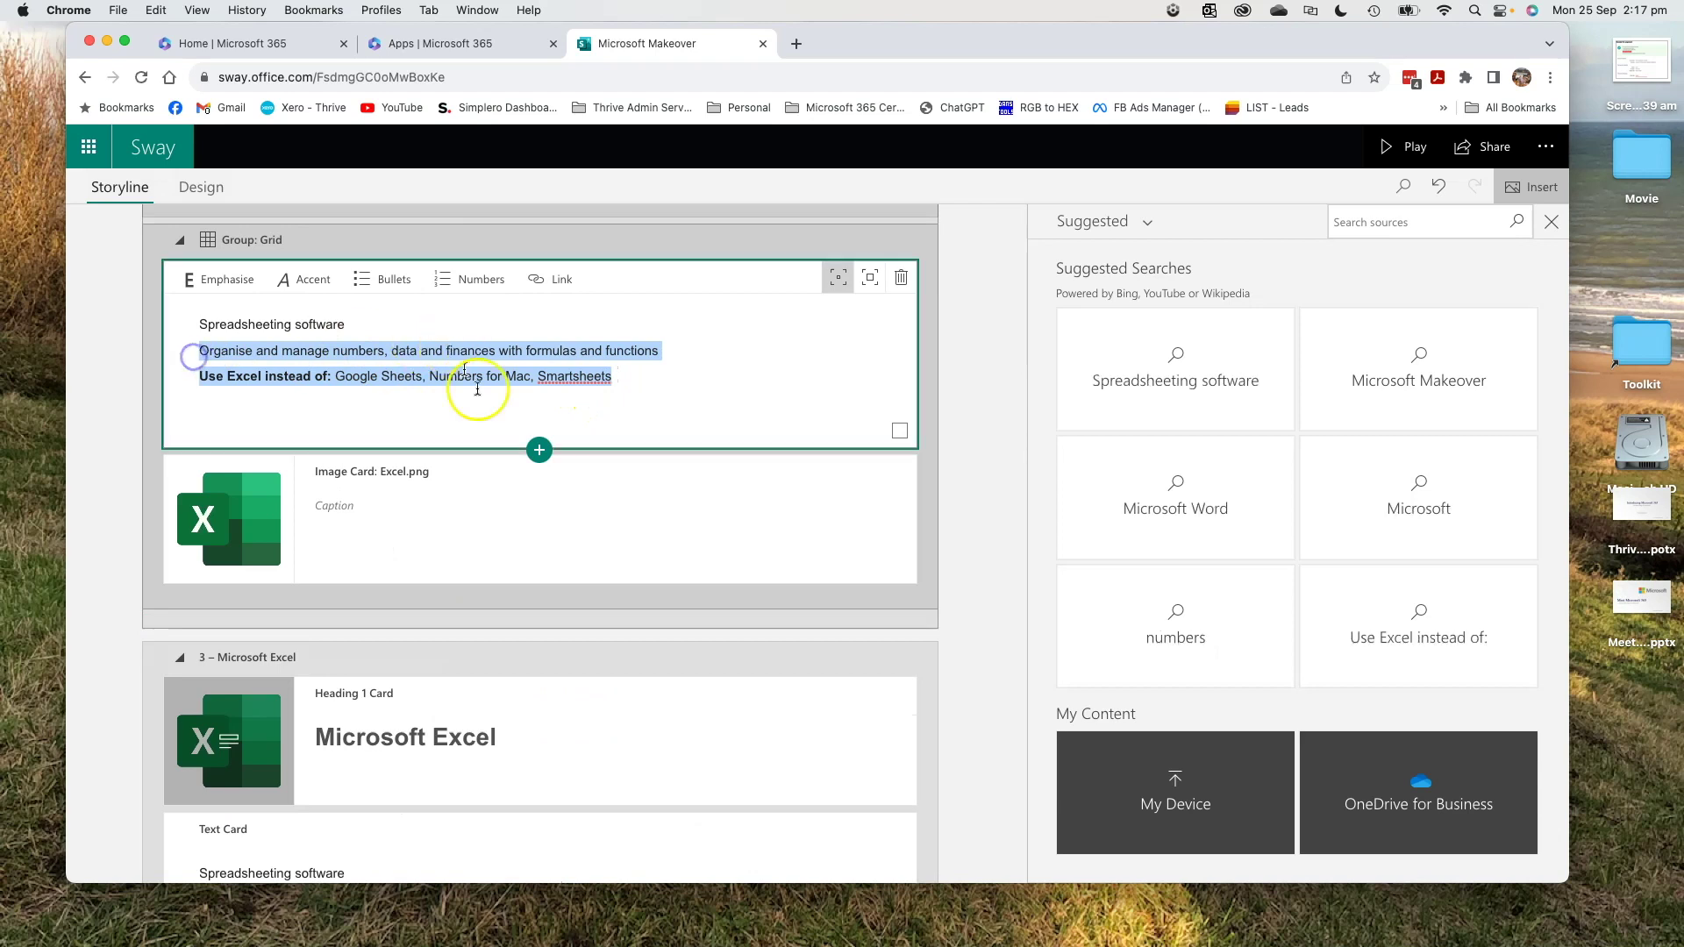
{"action": "left_click", "coordinate": [614, 375]}
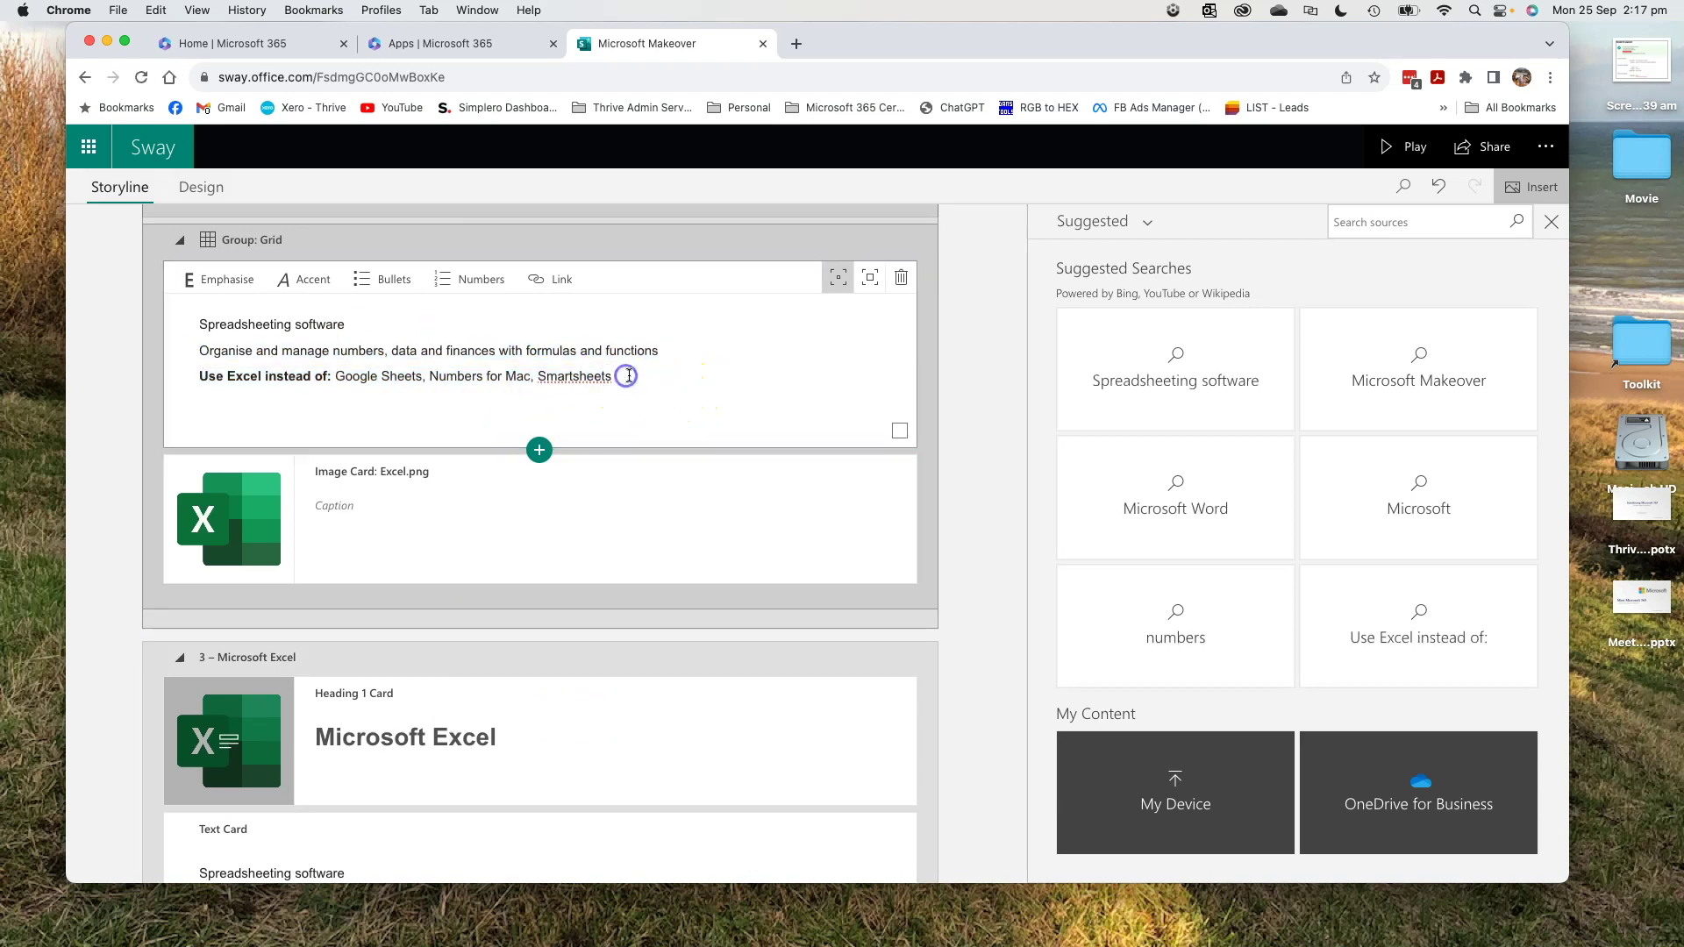
{"action": "left_click_drag", "start_coordinate": [628, 375], "coordinate": [173, 316]}
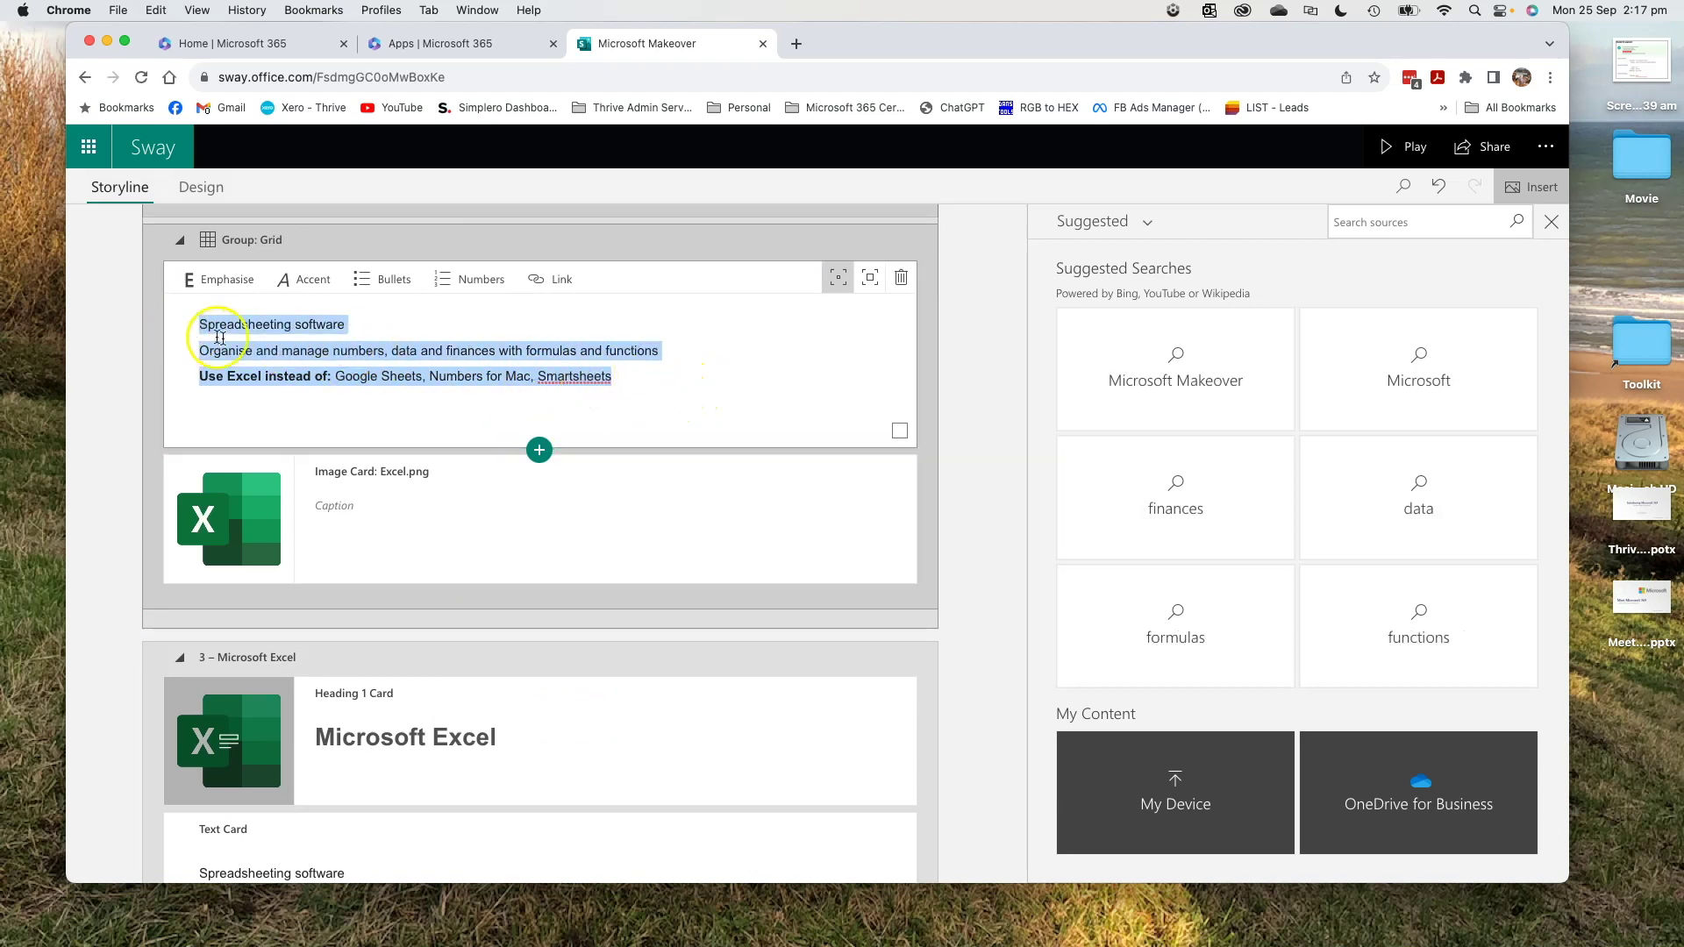
{"action": "left_click", "coordinate": [539, 450]}
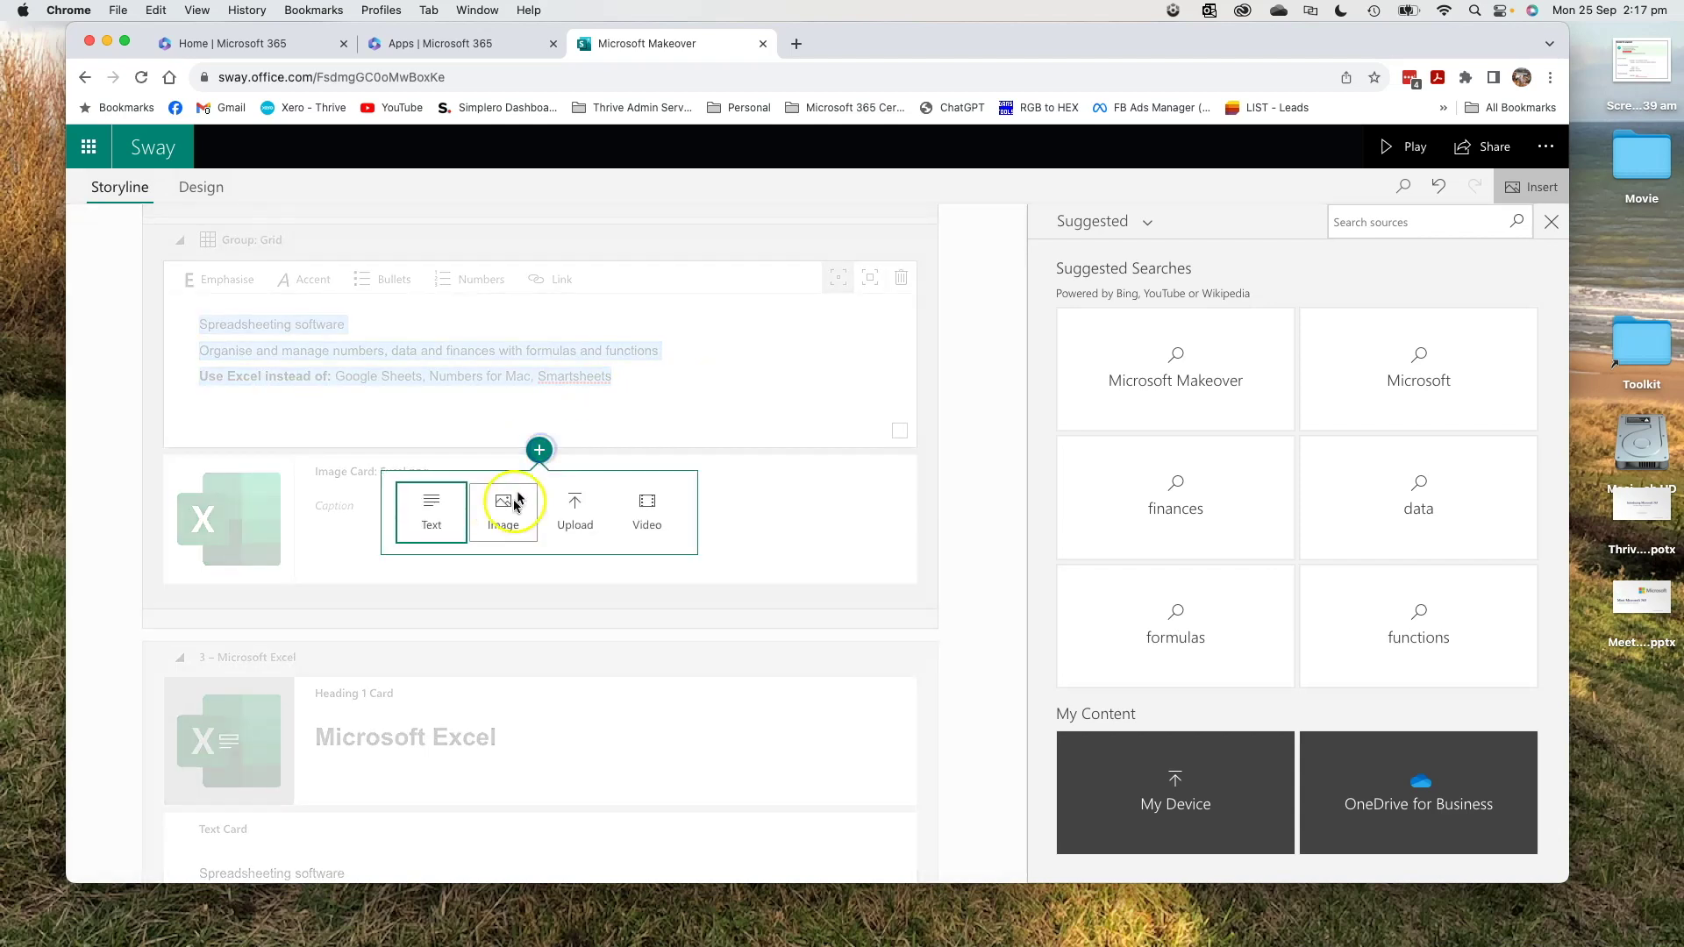
{"action": "left_click", "coordinate": [431, 512]}
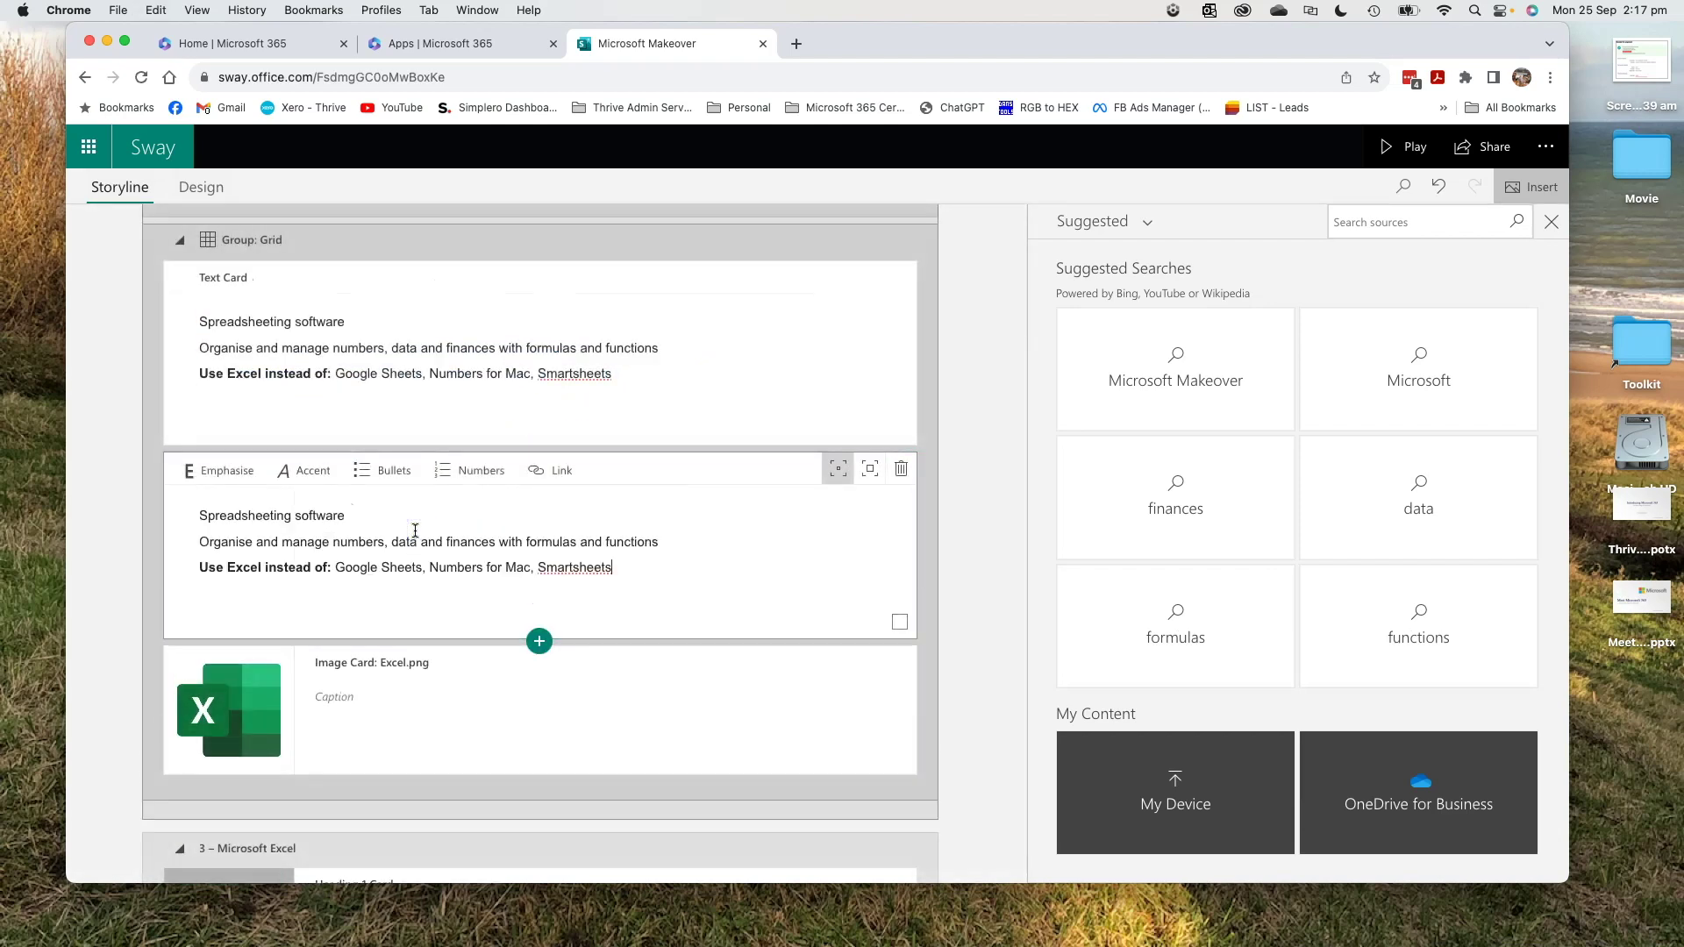
{"action": "left_click", "coordinate": [206, 509]}
{"action": "left_click_drag", "start_coordinate": [198, 513], "coordinate": [212, 420]}
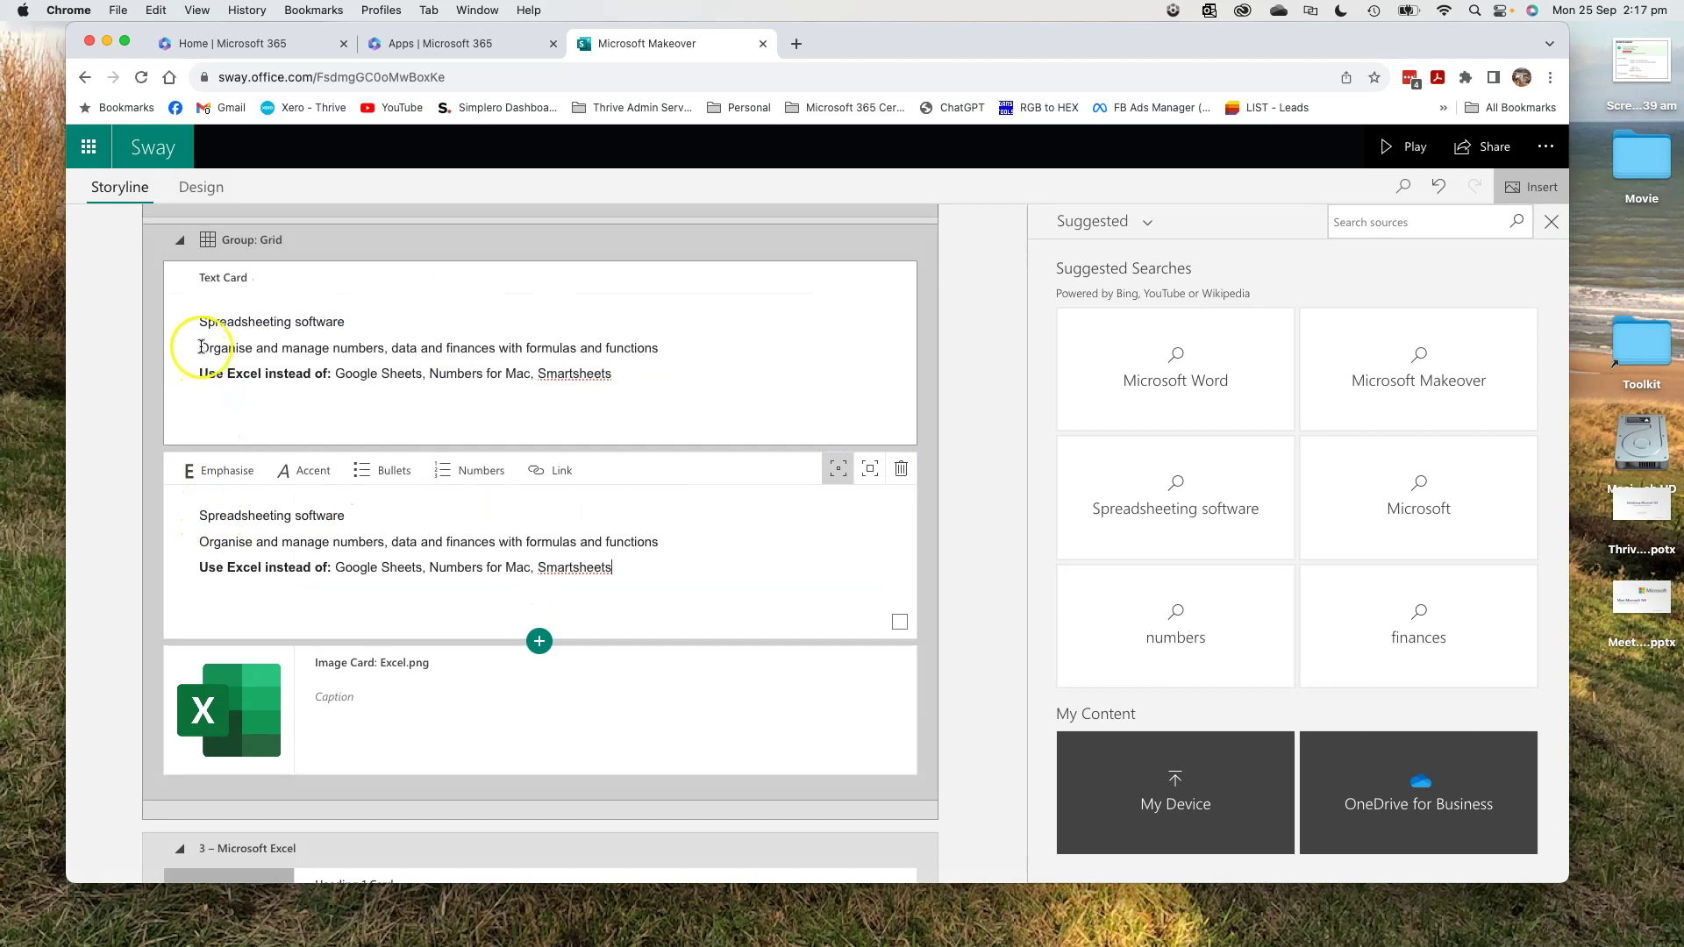
{"action": "left_click_drag", "start_coordinate": [202, 346], "coordinate": [662, 387]}
{"action": "key", "text": "BackSpace"}
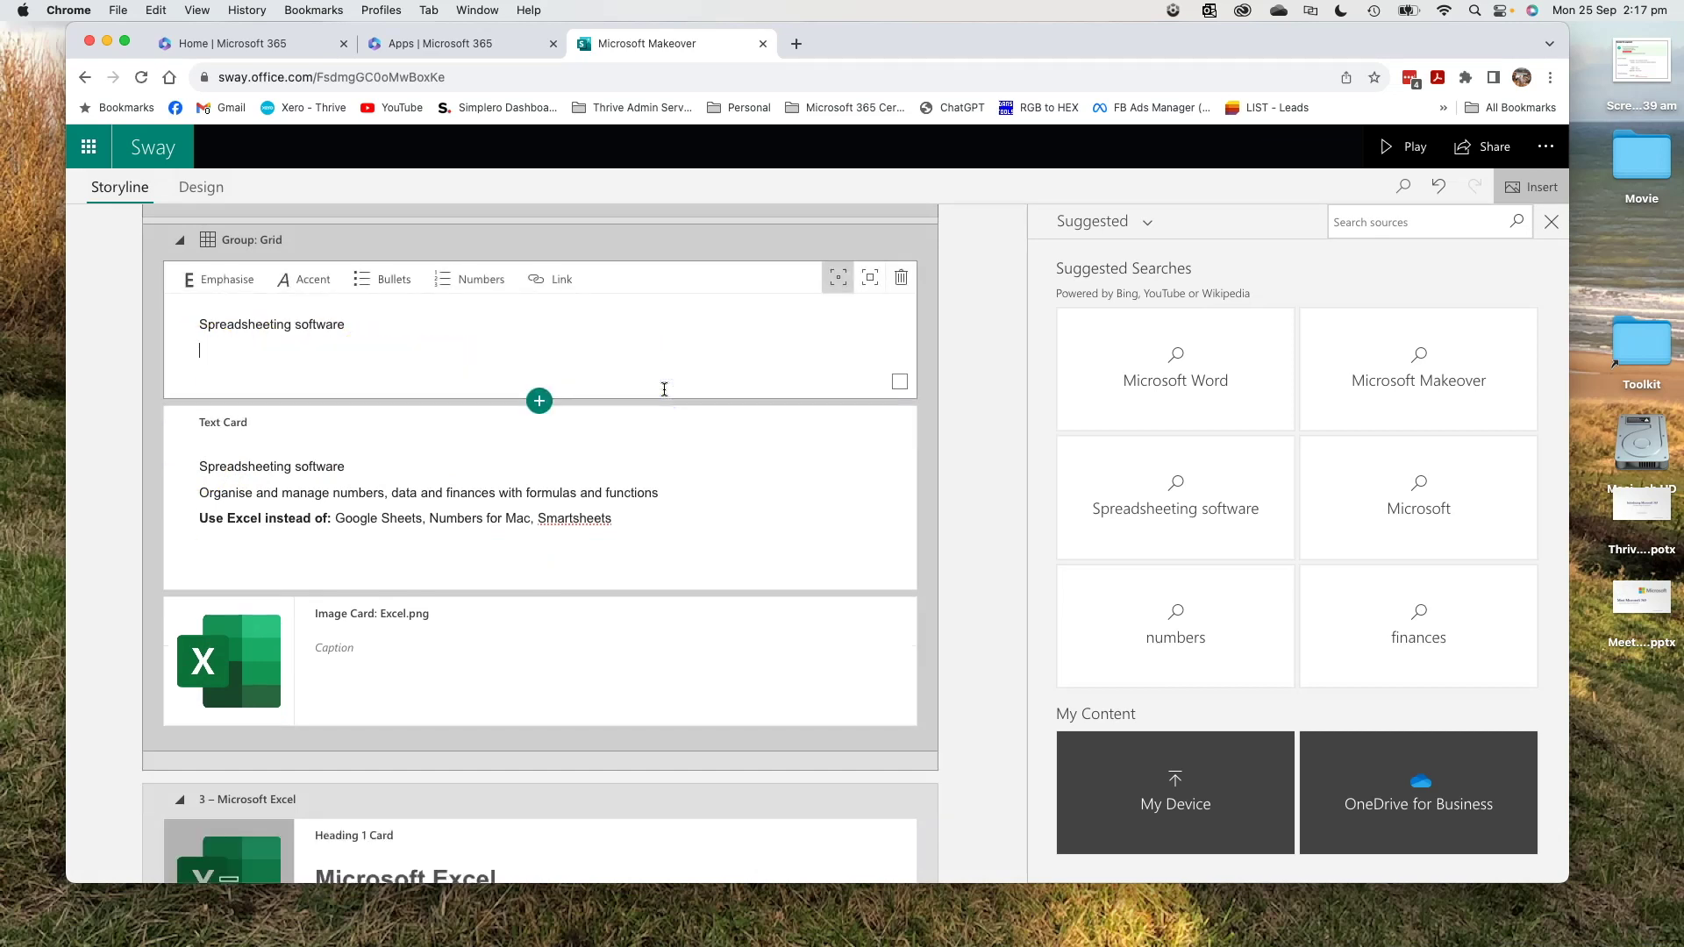
Step: Remove the Spreadsheeting software line from the second text card
{"action": "left_click", "coordinate": [245, 492]}
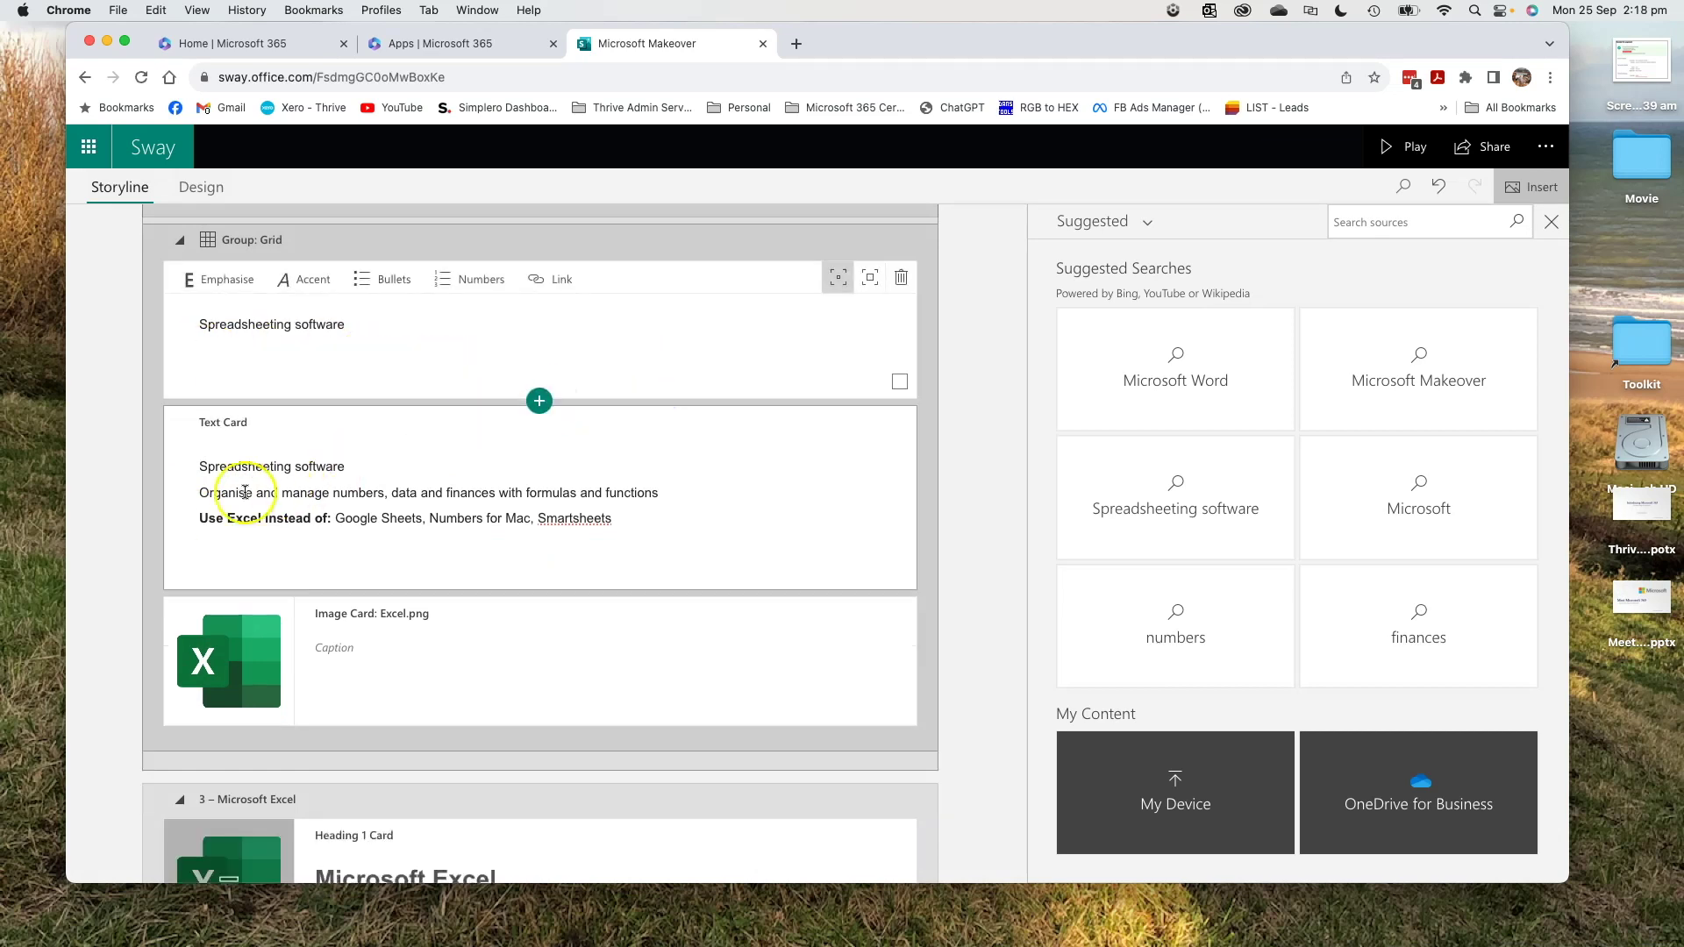
{"action": "left_click", "coordinate": [203, 463]}
{"action": "left_click_drag", "start_coordinate": [200, 465], "coordinate": [372, 466]}
{"action": "key", "text": "BackSpace"}
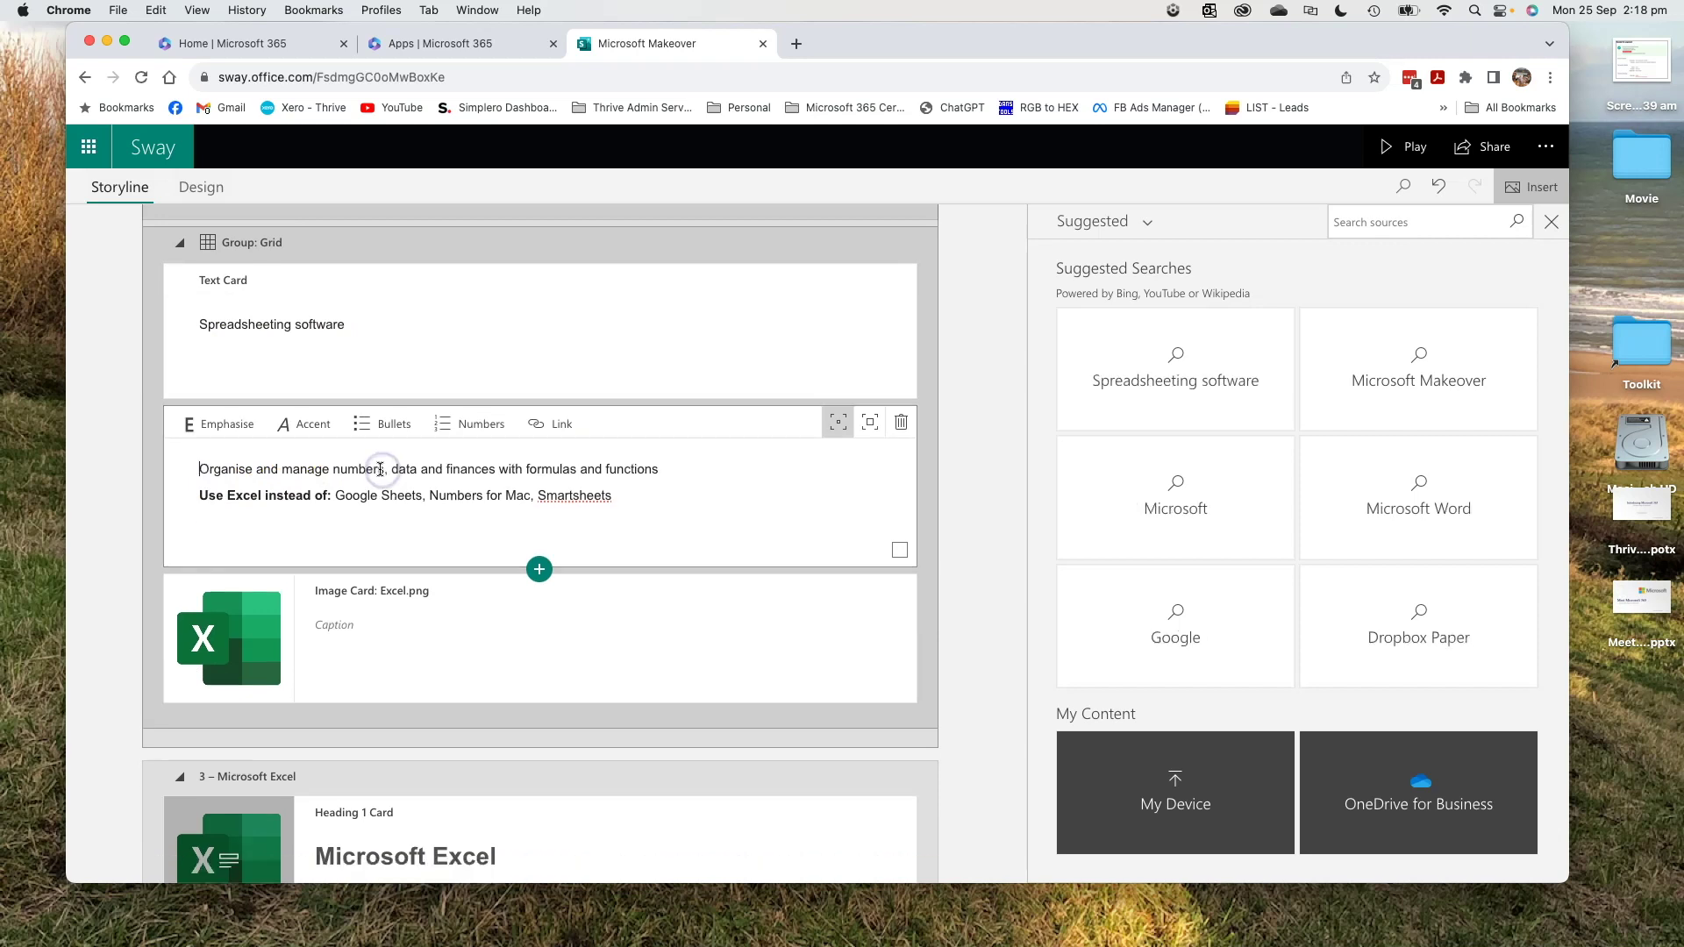
Step: Move the Excel logo image card above the description text card
{"action": "left_click", "coordinate": [196, 620]}
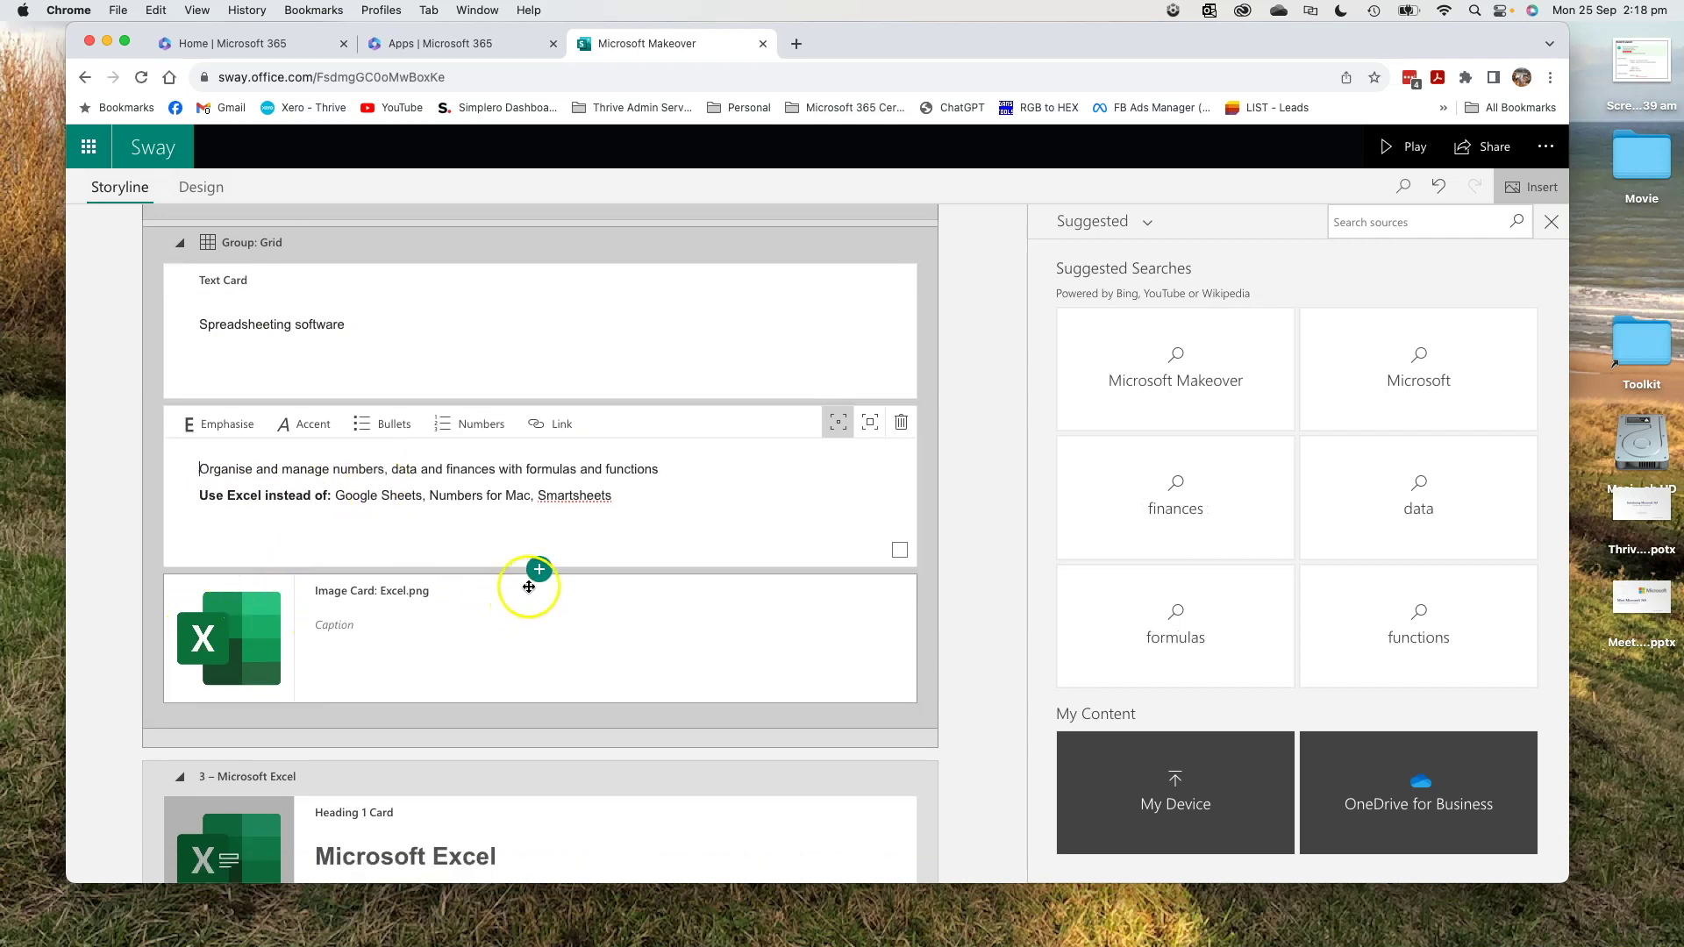
{"action": "left_click", "coordinate": [632, 616]}
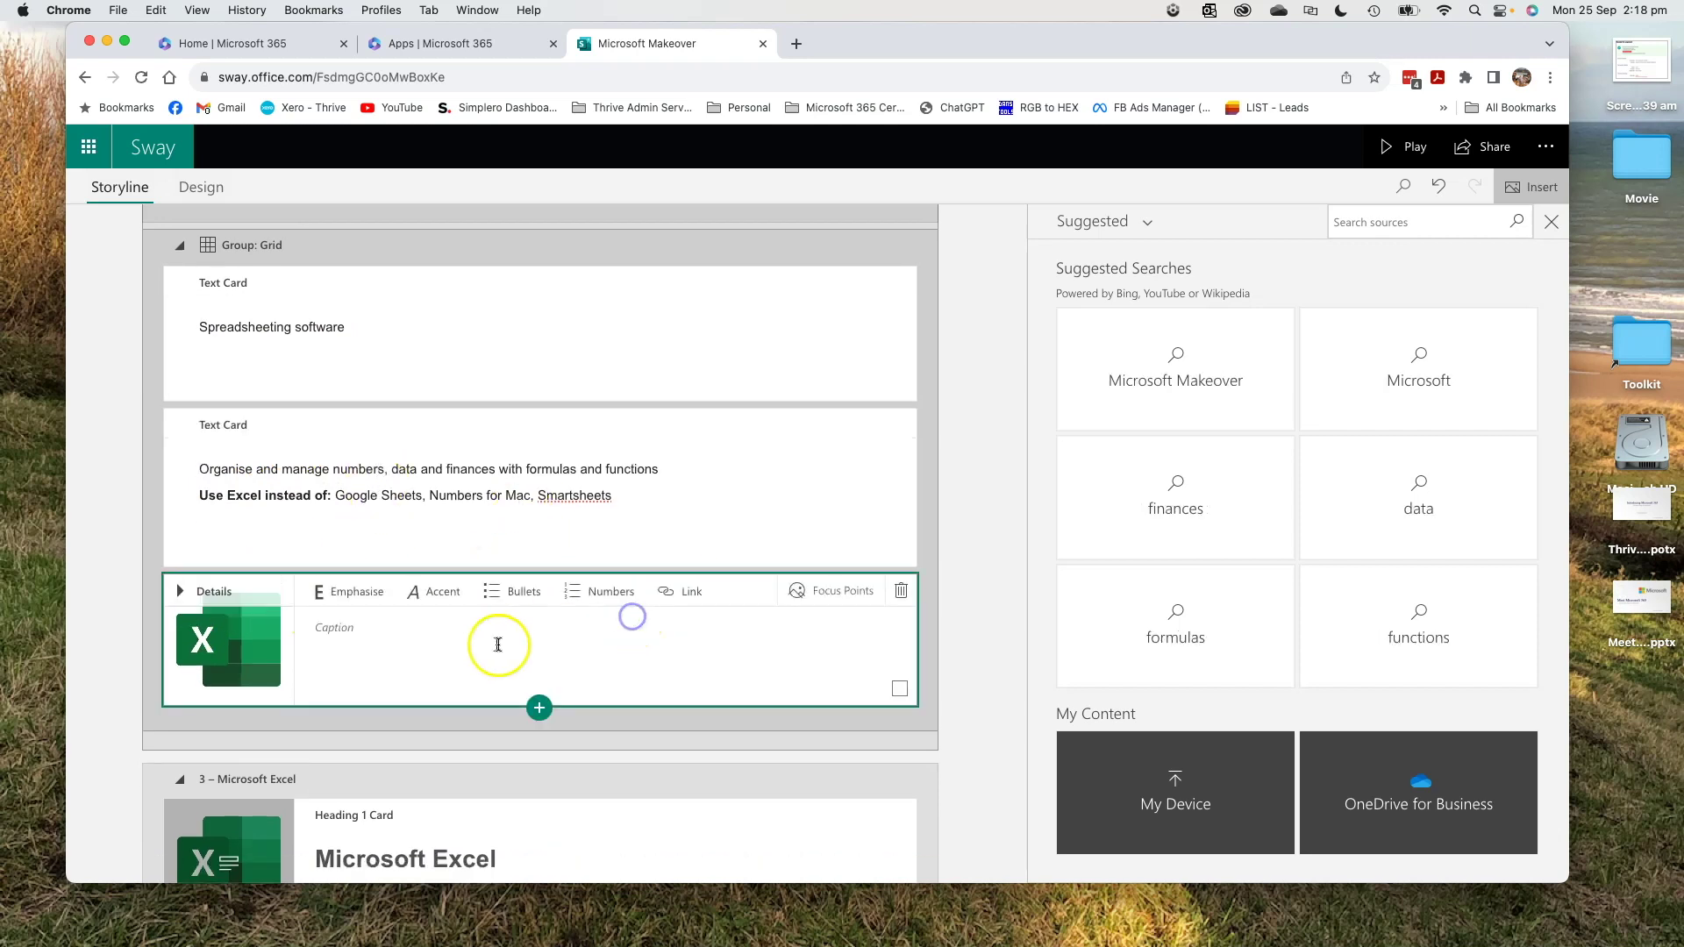
{"action": "left_click_drag", "start_coordinate": [824, 615], "coordinate": [459, 474]}
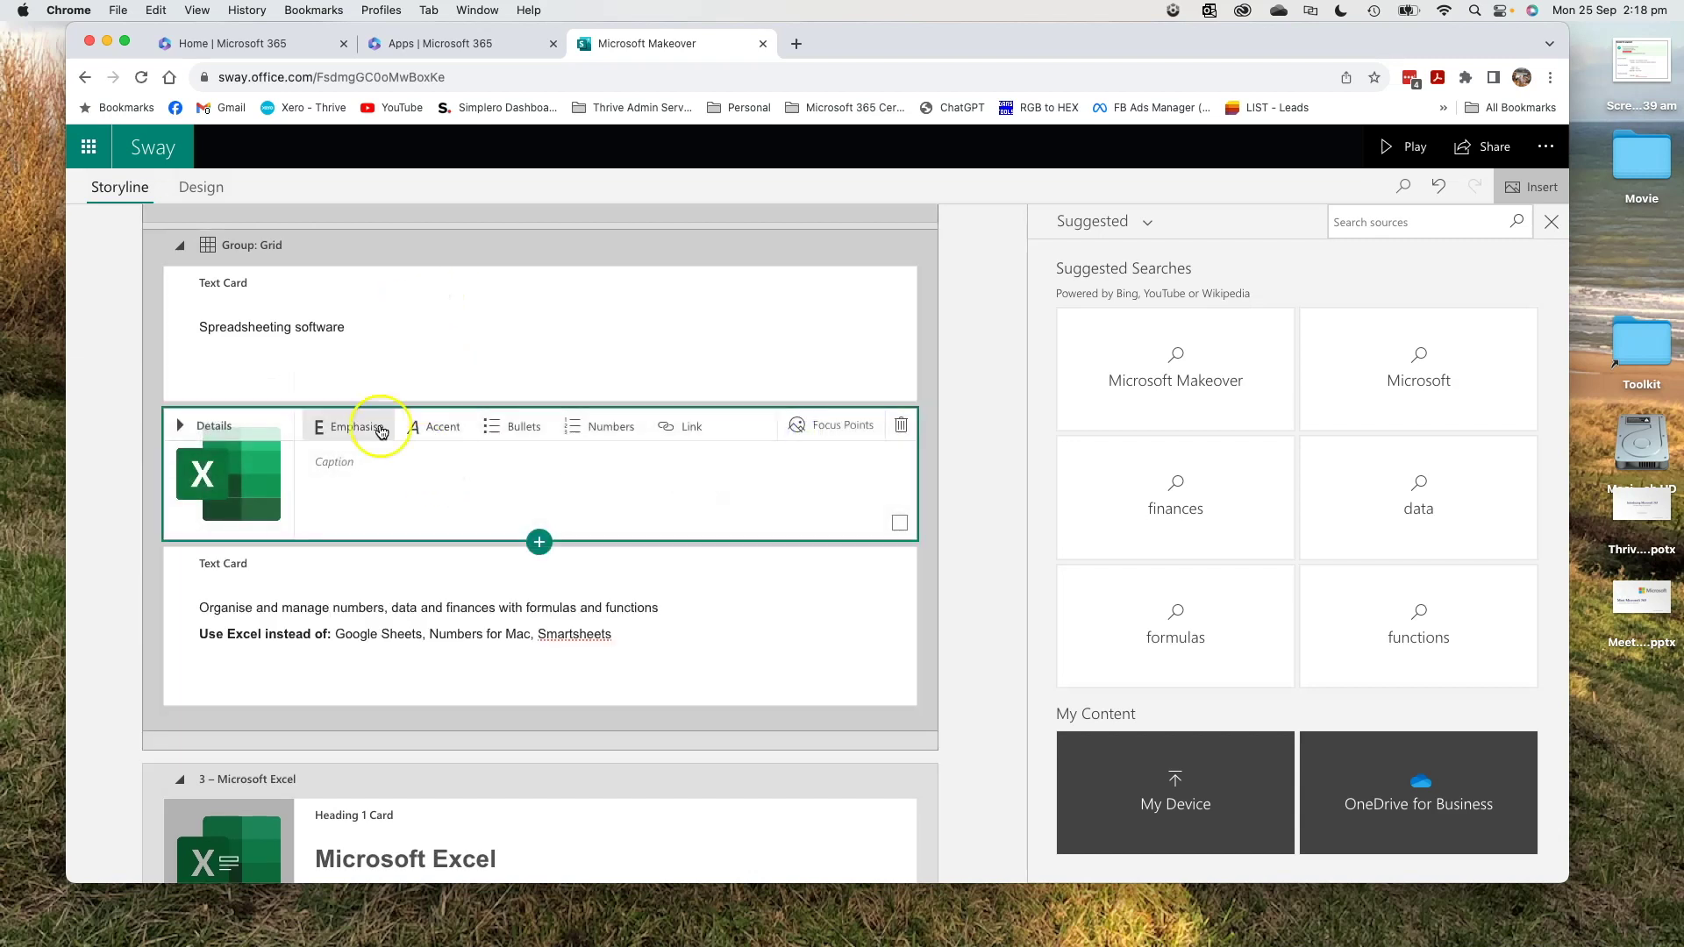
{"action": "scroll", "coordinate": [421, 570], "scroll_direction": "up", "scroll_amount": 5}
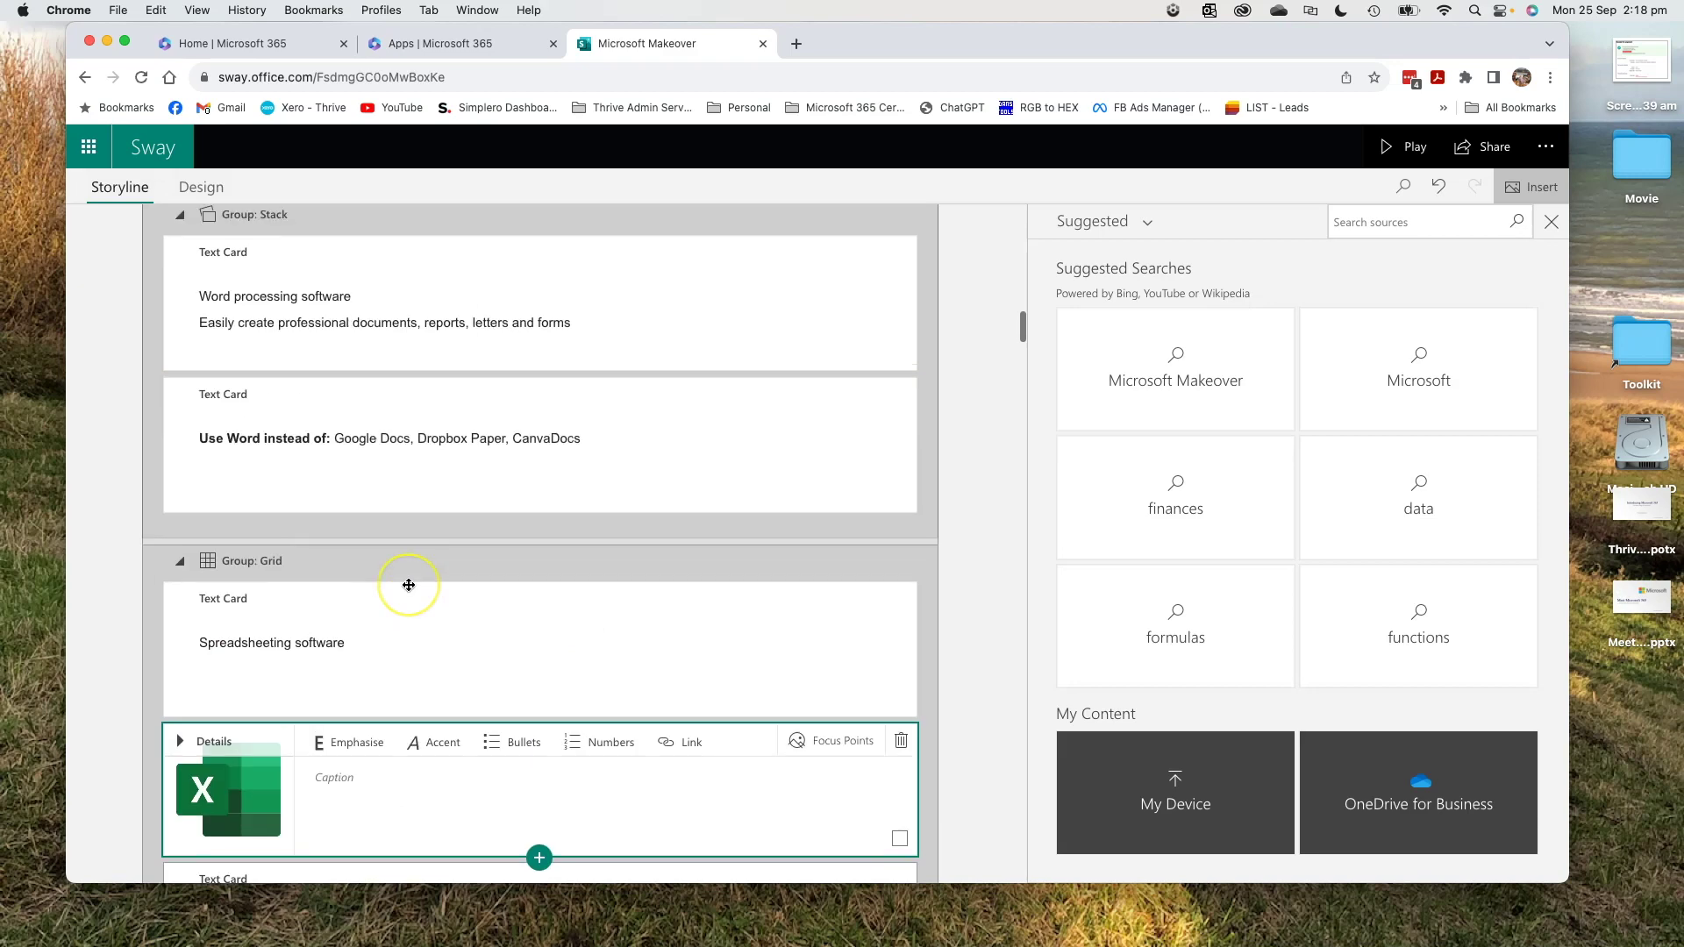
{"action": "scroll", "coordinate": [407, 585], "scroll_direction": "down", "scroll_amount": 5}
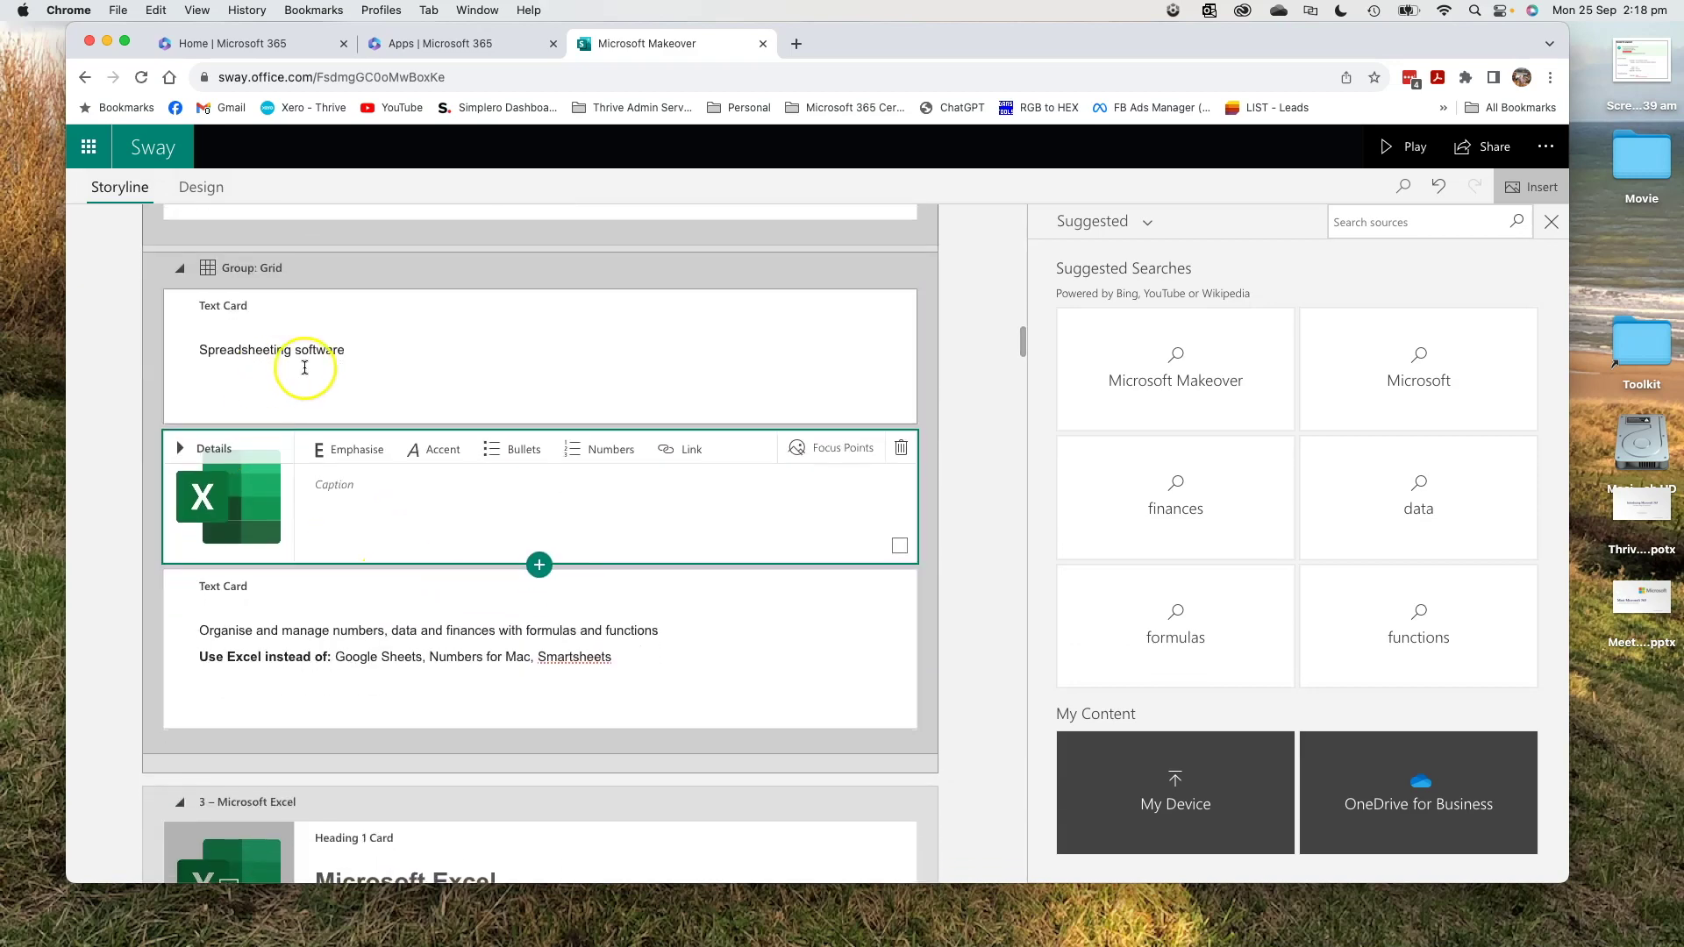
Step: Add a text card below the logo and move the Microsoft Excel heading card to the grid's top
{"action": "left_click", "coordinate": [539, 566]}
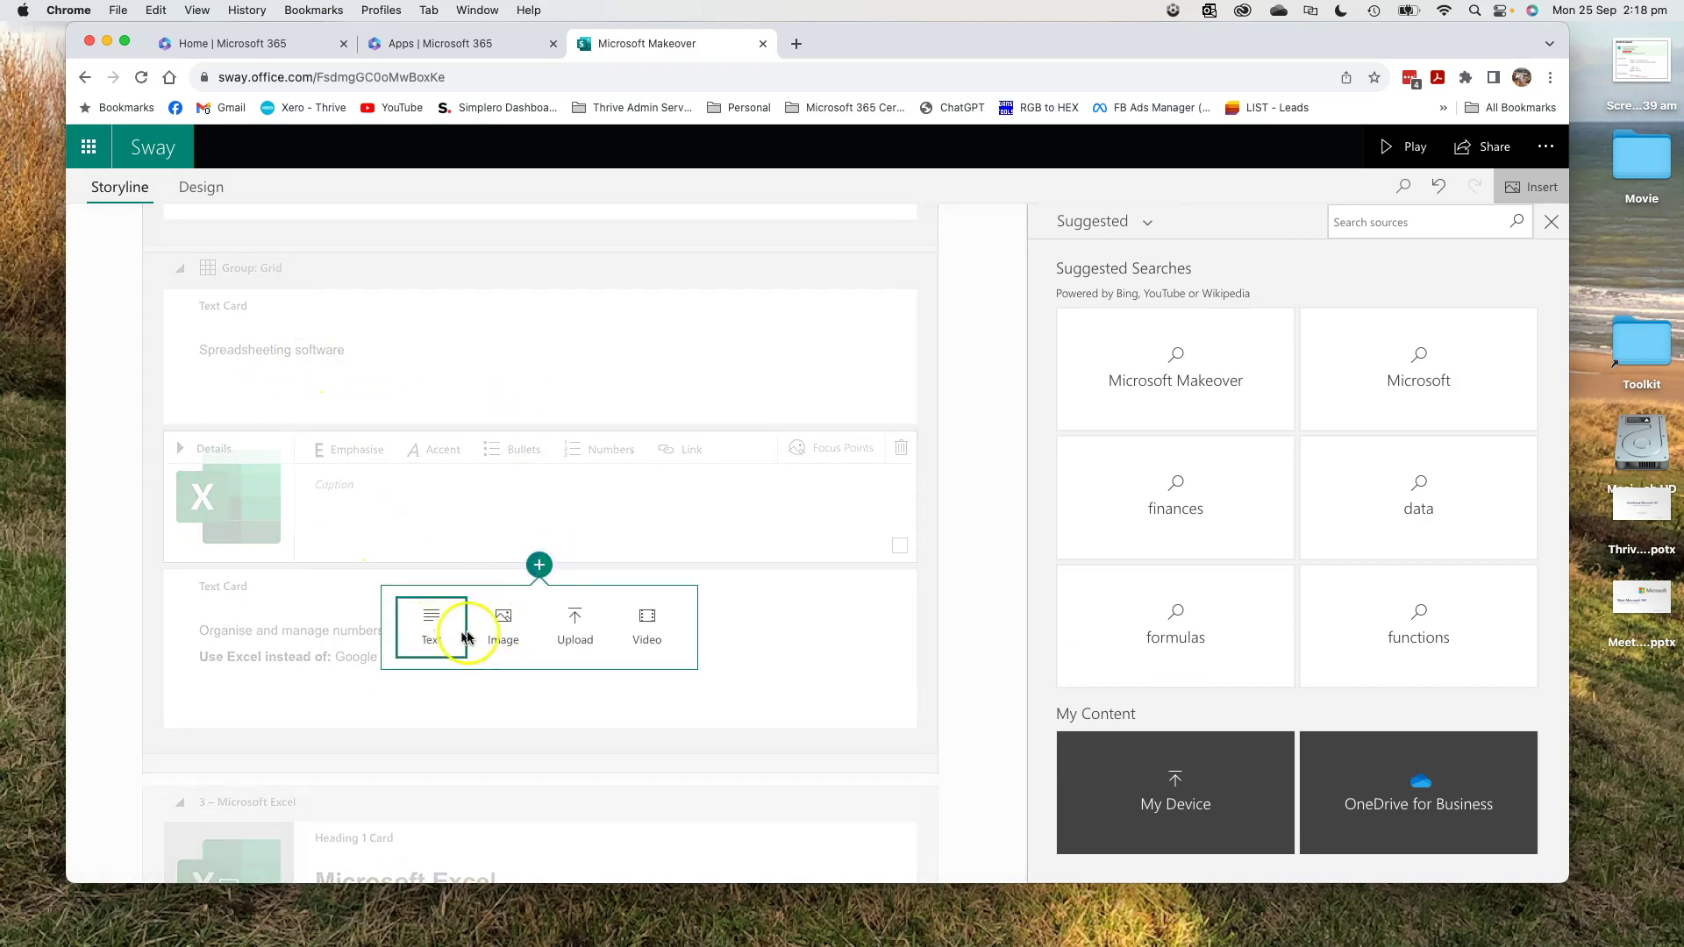
{"action": "left_click", "coordinate": [424, 626]}
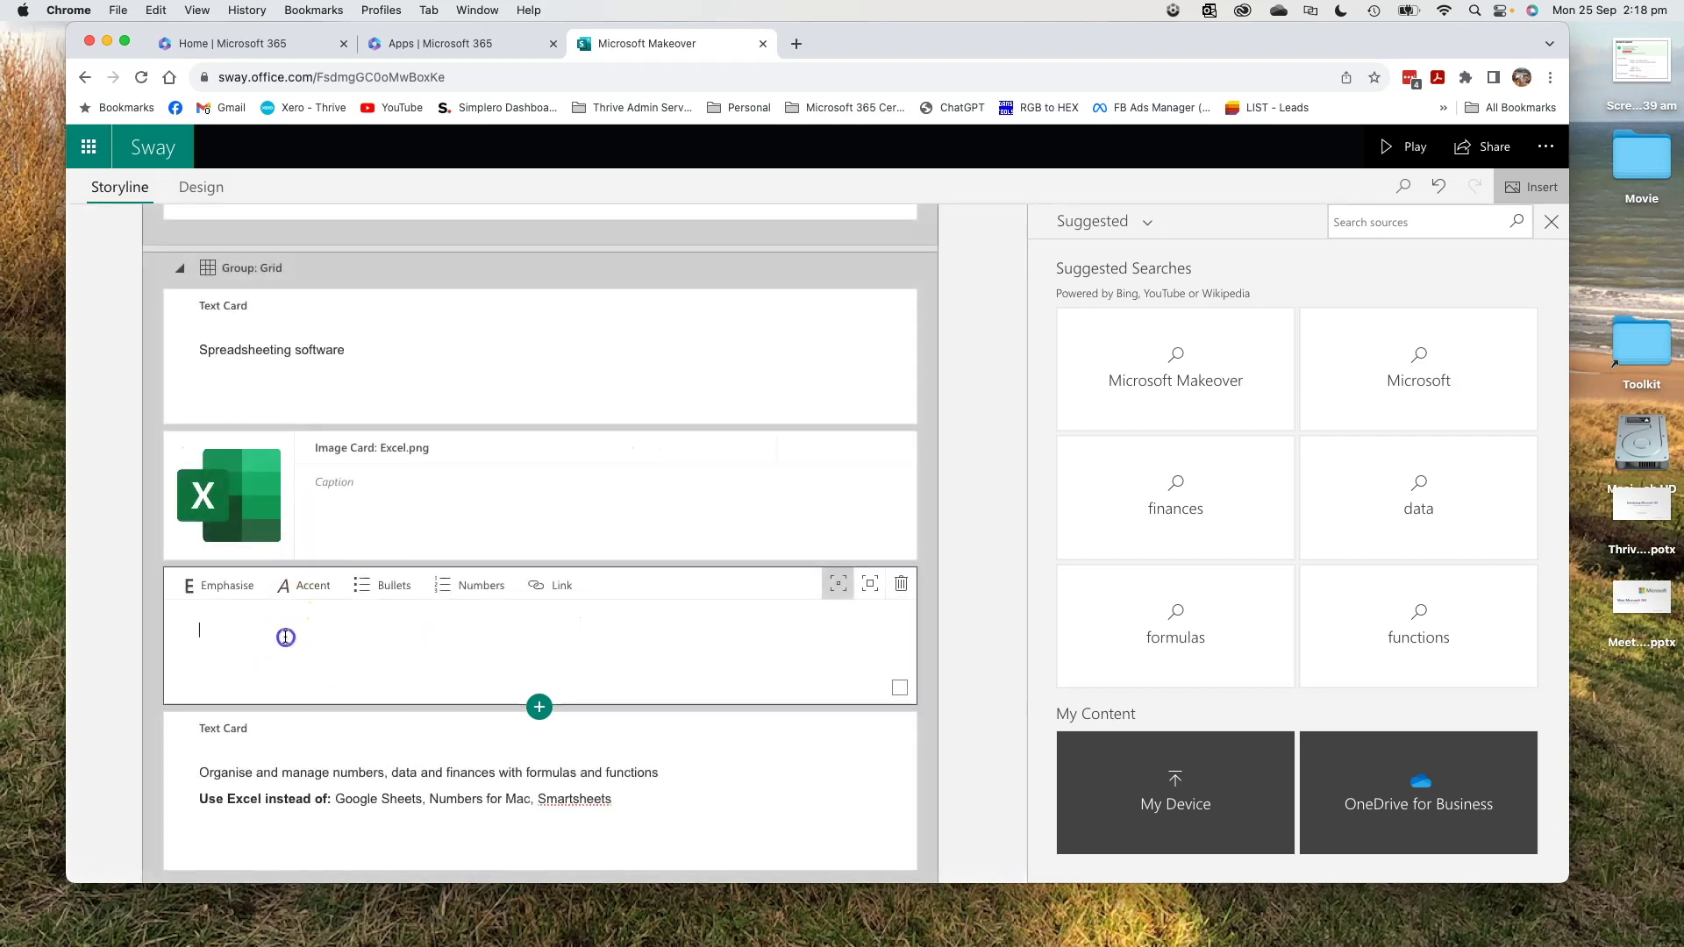
{"action": "left_click", "coordinate": [243, 637]}
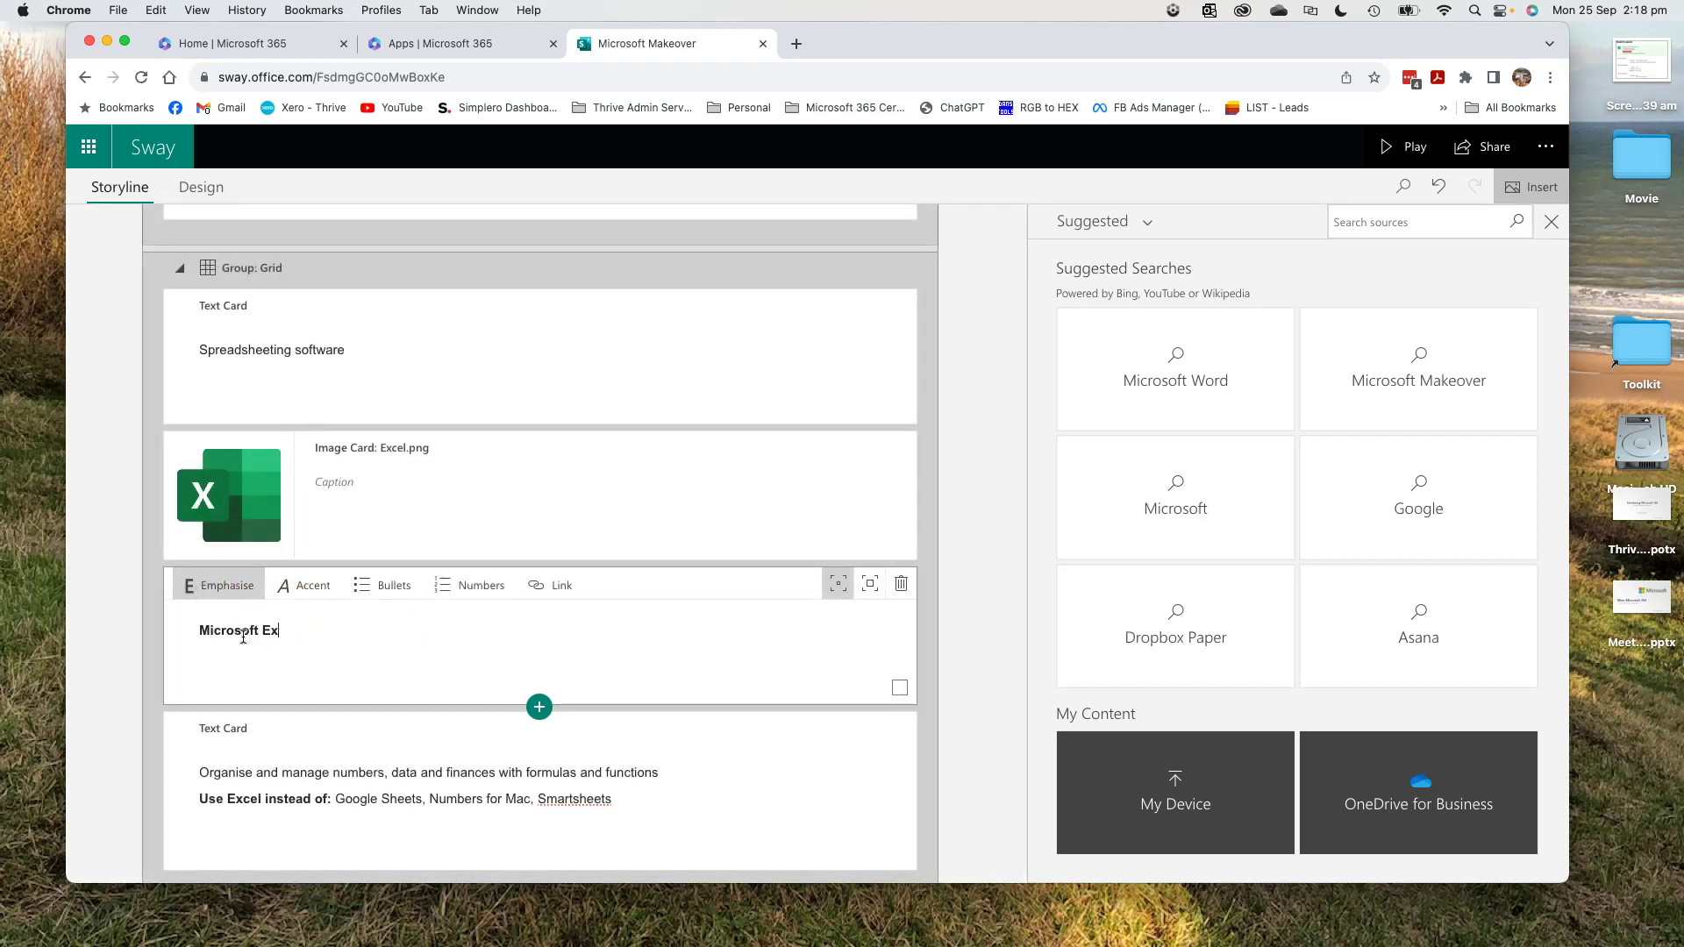
{"action": "left_click", "coordinate": [391, 681]}
{"action": "left_click_drag", "start_coordinate": [875, 611], "coordinate": [851, 299]}
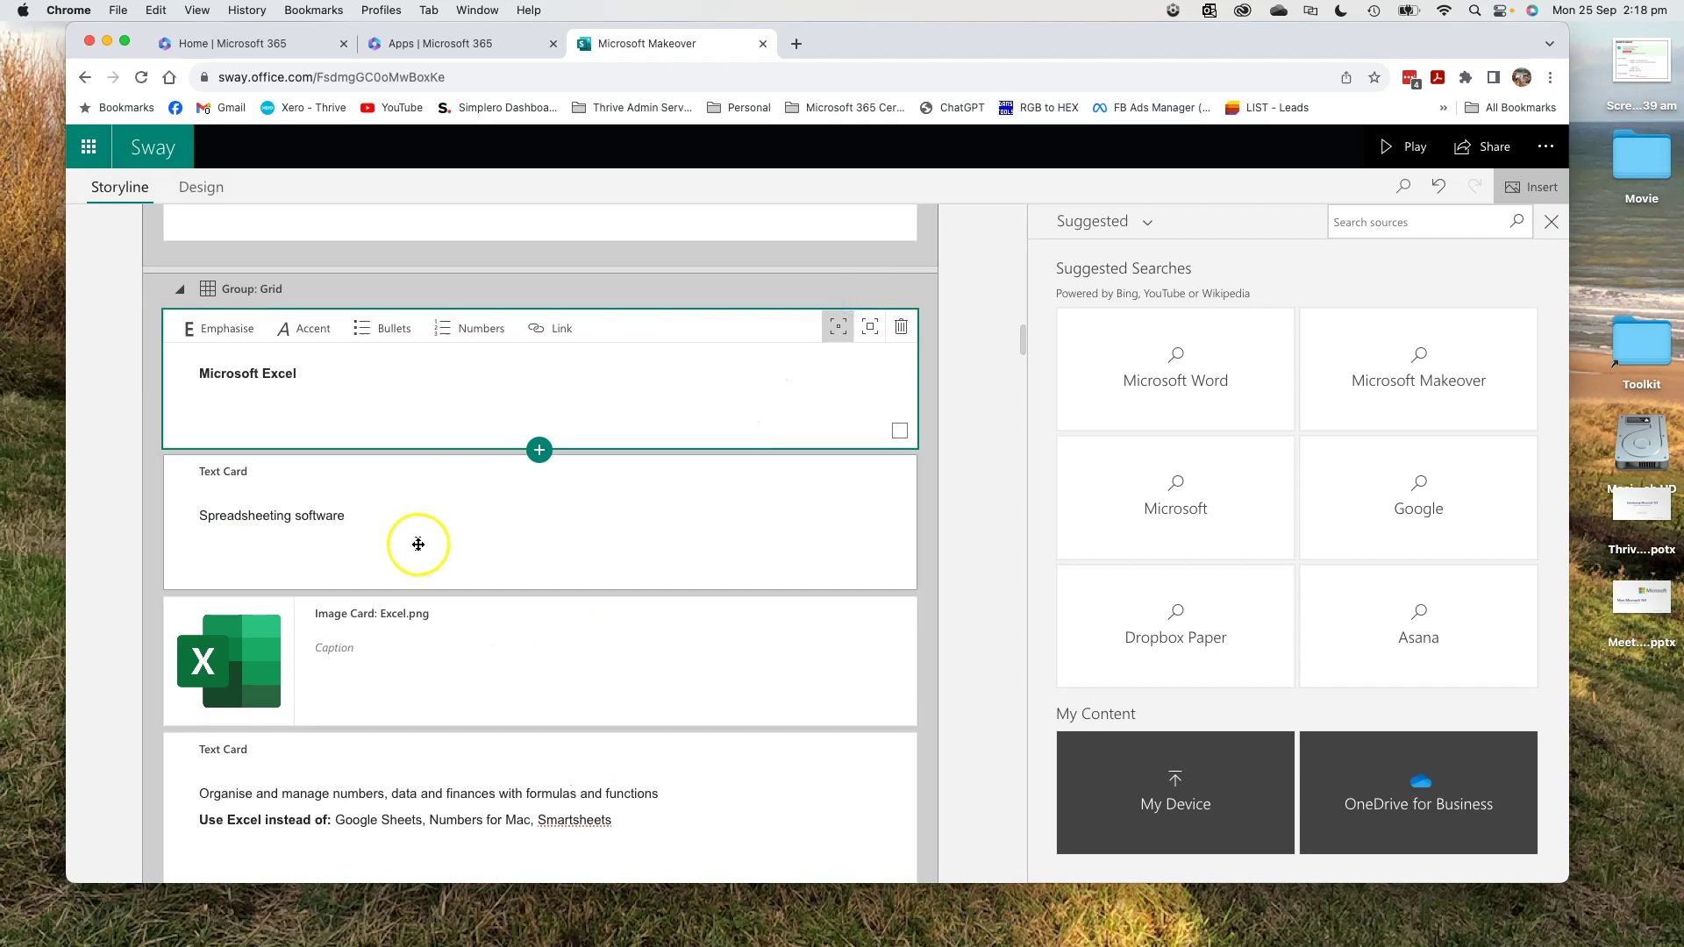
{"action": "scroll", "coordinate": [439, 614], "scroll_direction": "down", "scroll_amount": 3}
{"action": "scroll", "coordinate": [445, 633], "scroll_direction": "down", "scroll_amount": 3}
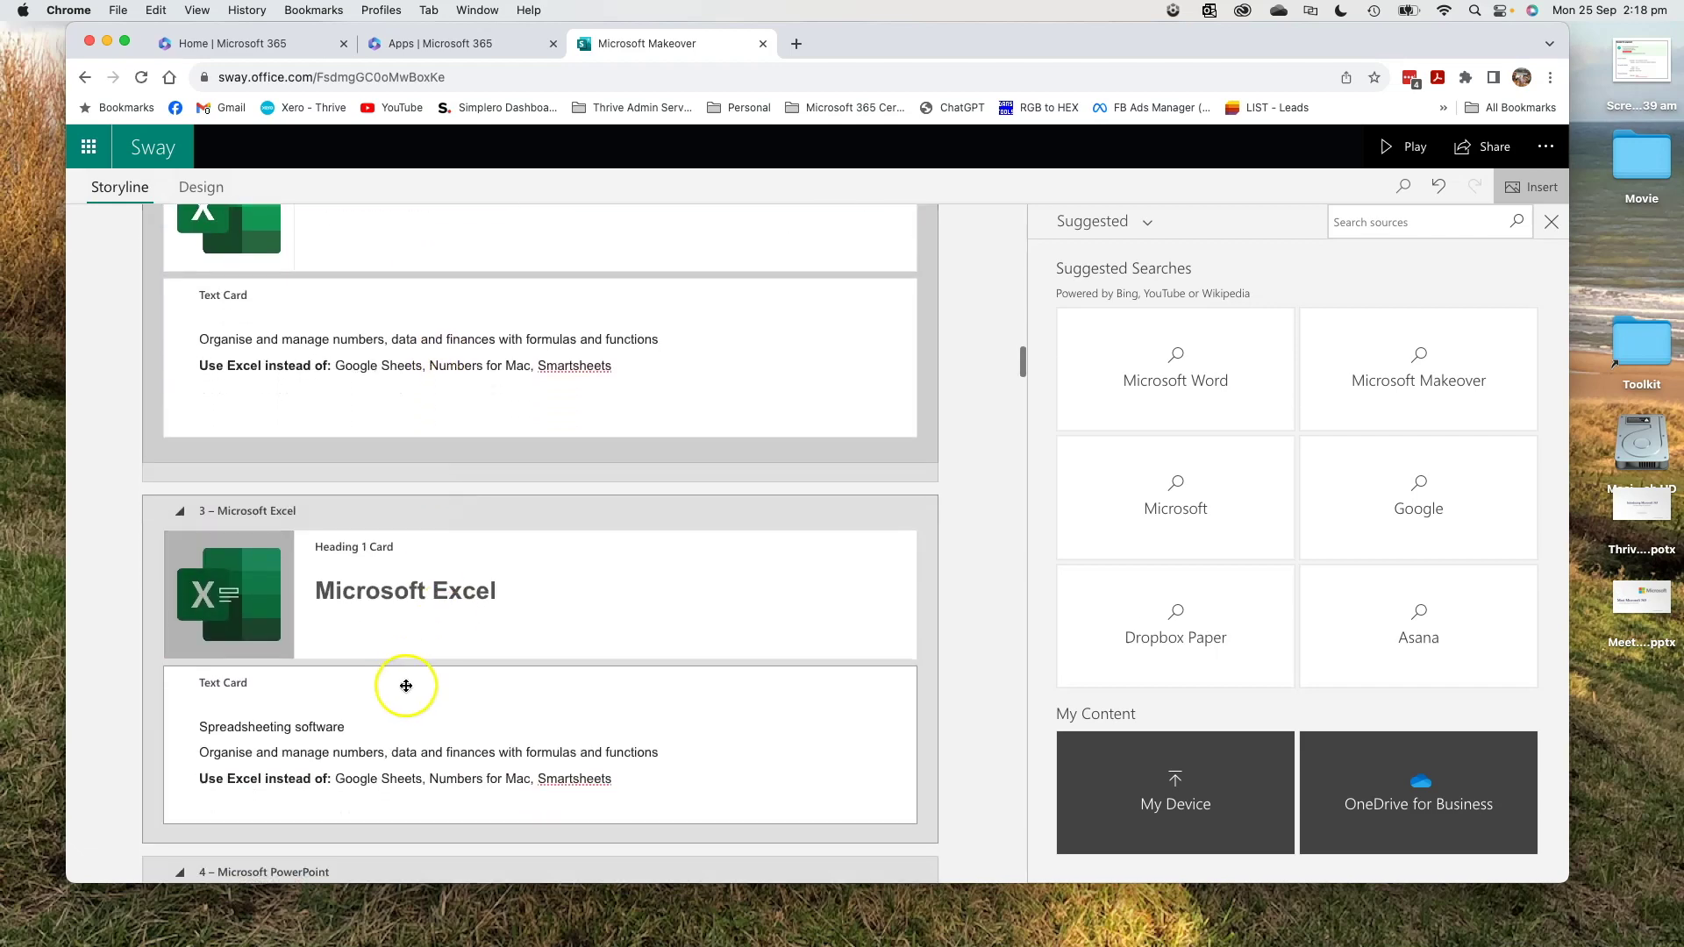
{"action": "scroll", "coordinate": [402, 684], "scroll_direction": "up", "scroll_amount": 8}
{"action": "scroll", "coordinate": [513, 581], "scroll_direction": "up", "scroll_amount": 10}
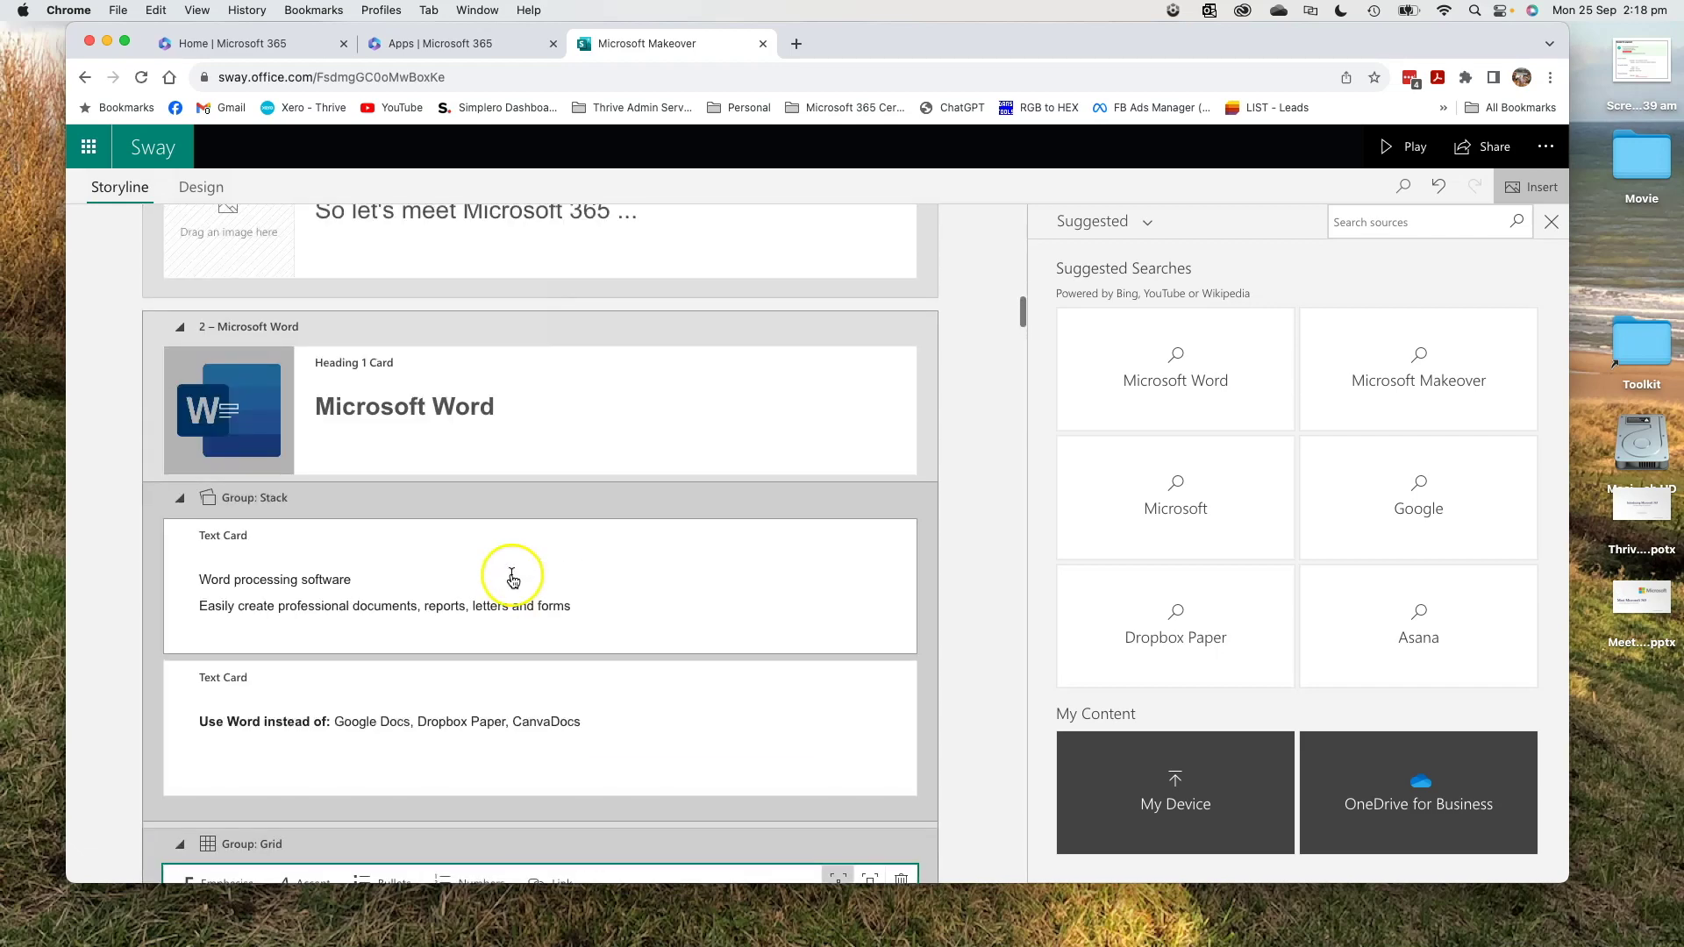
{"action": "left_click", "coordinate": [1551, 222]}
Step: Play the Sway through the title, 'Let's talk about you!', agenda and 'BEFORE we get started' slides
{"action": "left_click", "coordinate": [1406, 147]}
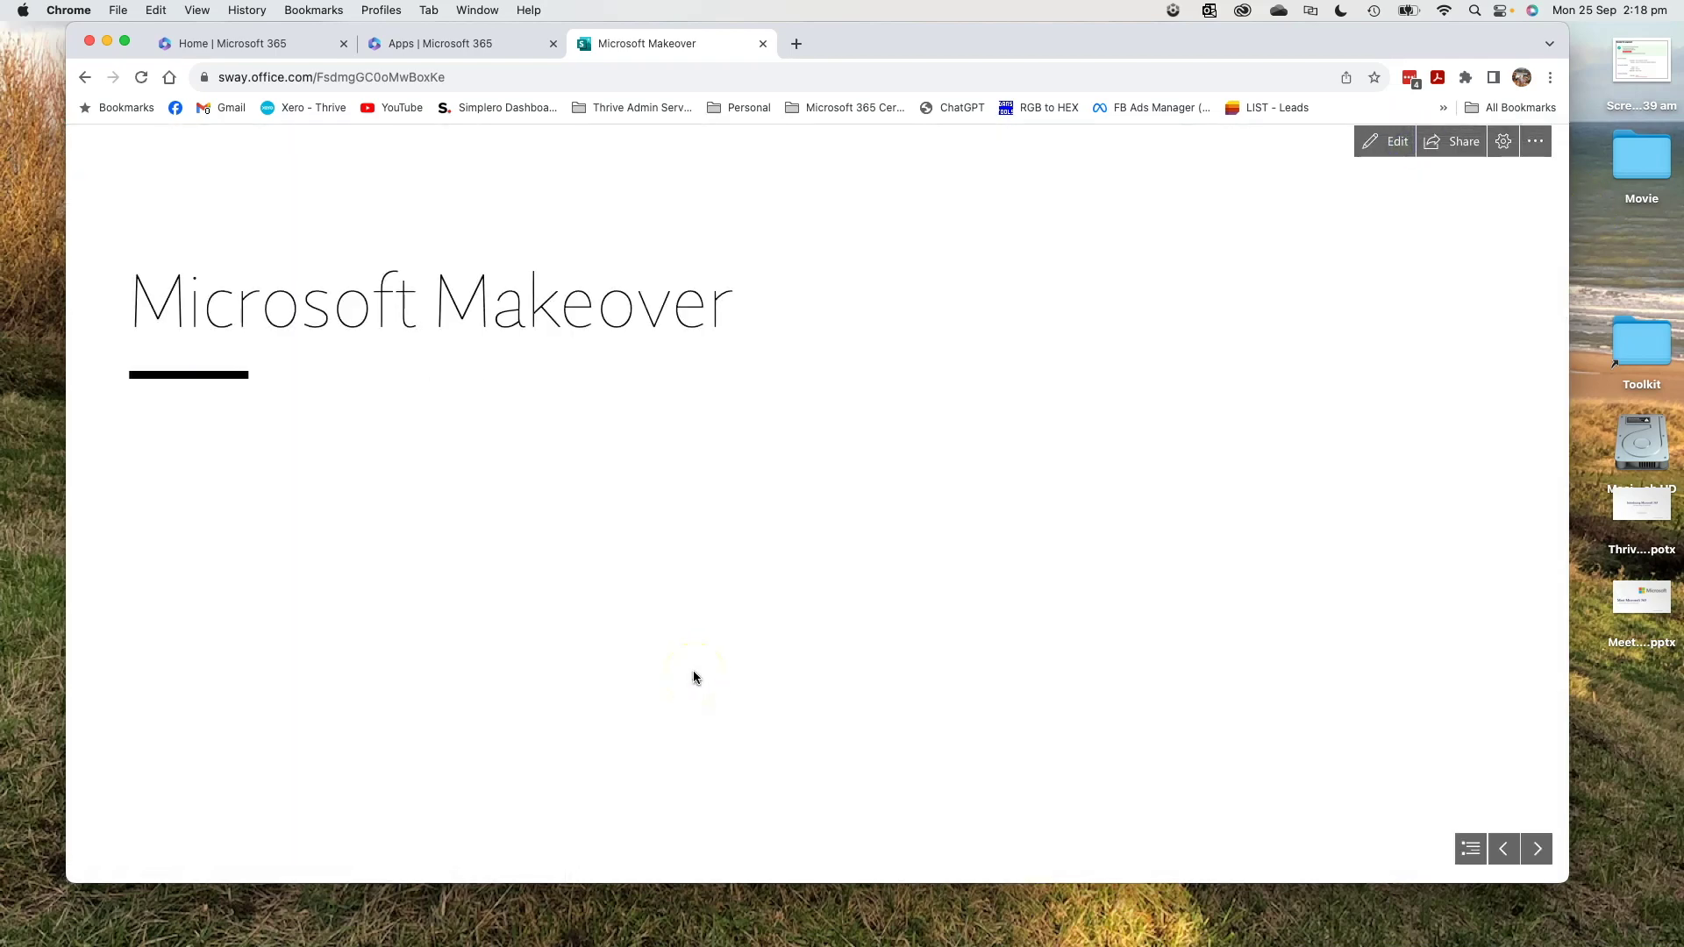
{"action": "left_click", "coordinate": [1533, 848]}
{"action": "left_click", "coordinate": [1533, 848]}
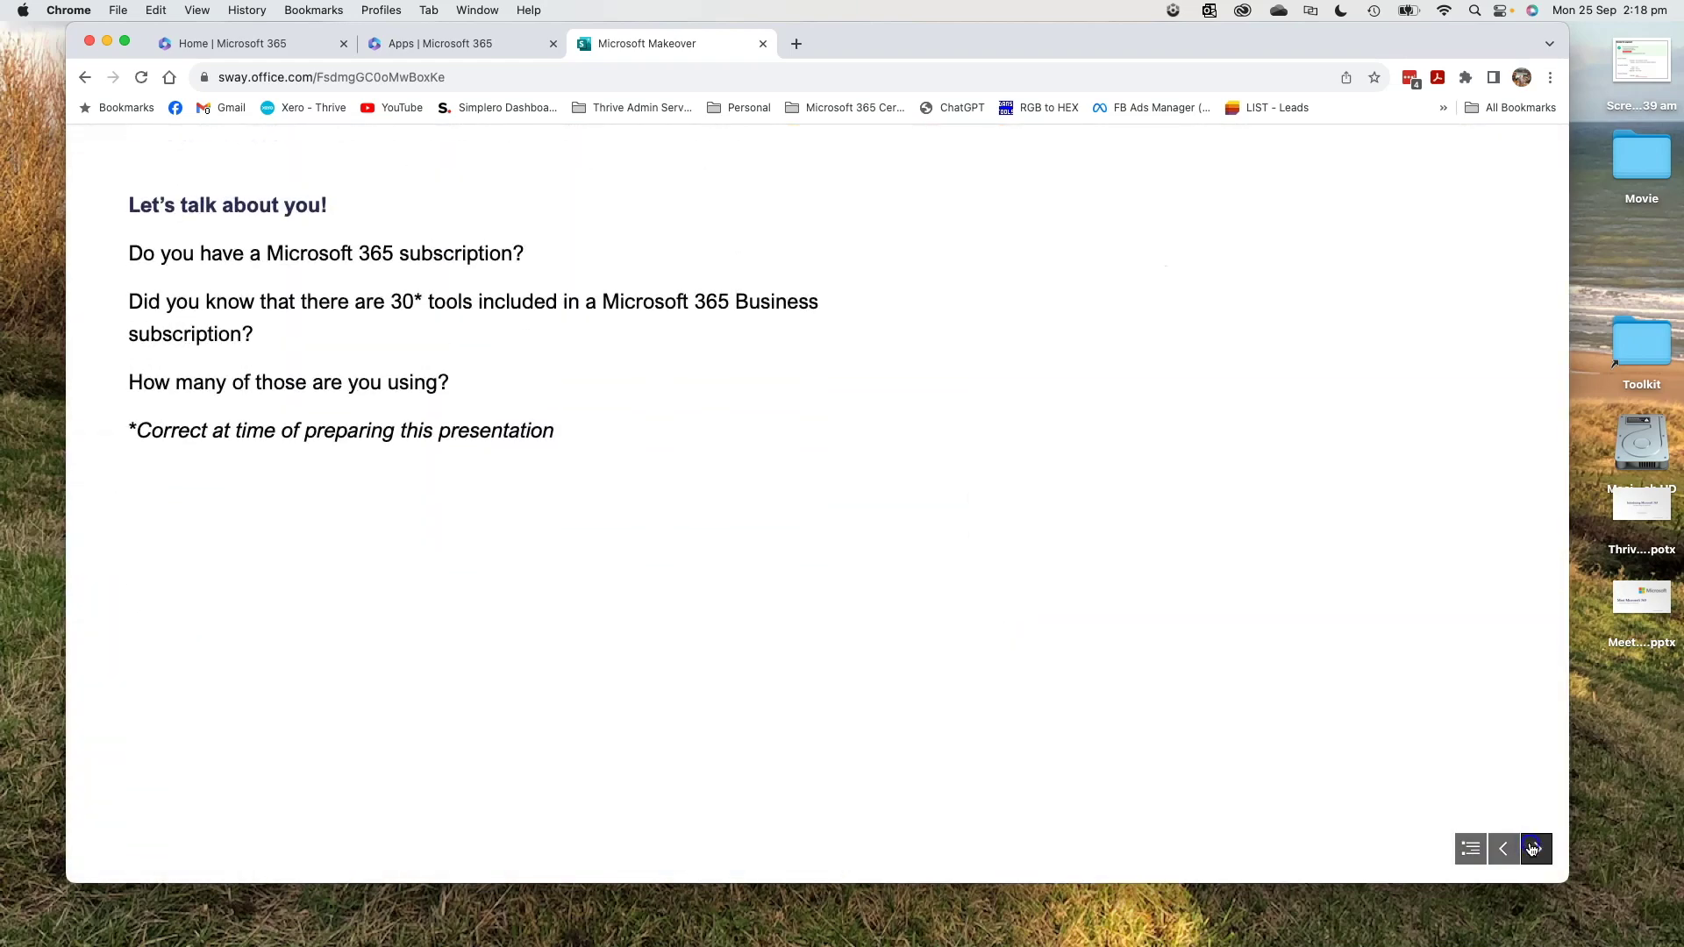
{"action": "left_click", "coordinate": [1533, 848]}
{"action": "left_click", "coordinate": [1533, 848]}
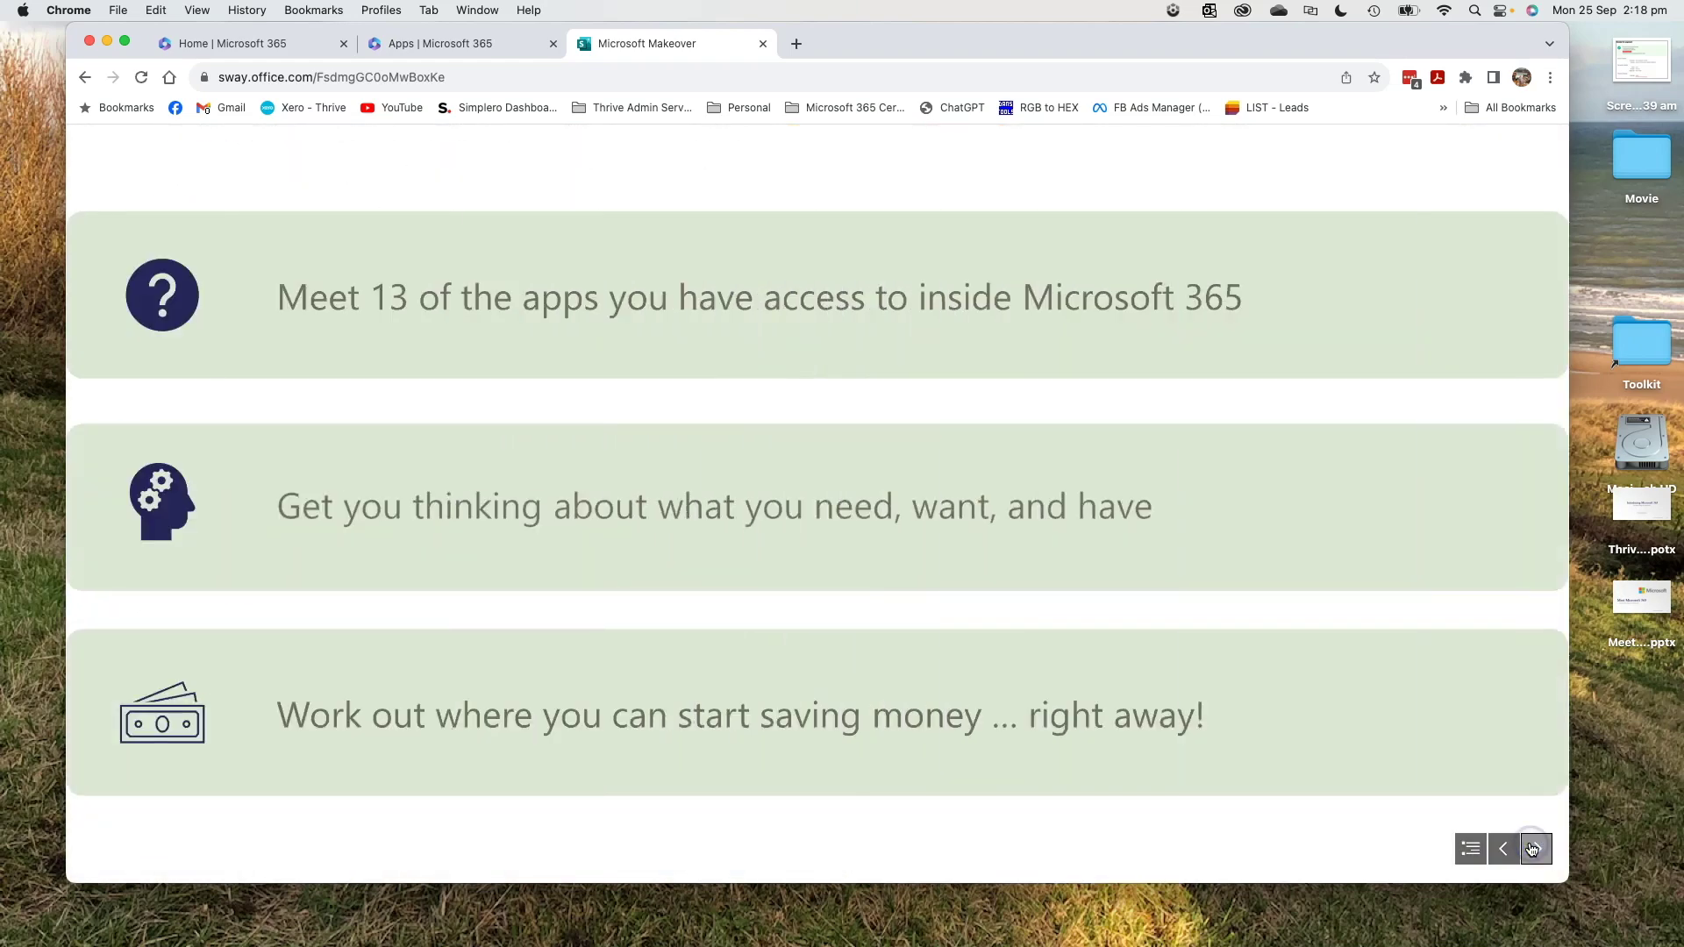
{"action": "left_click", "coordinate": [1533, 848]}
{"action": "left_click", "coordinate": [1533, 848]}
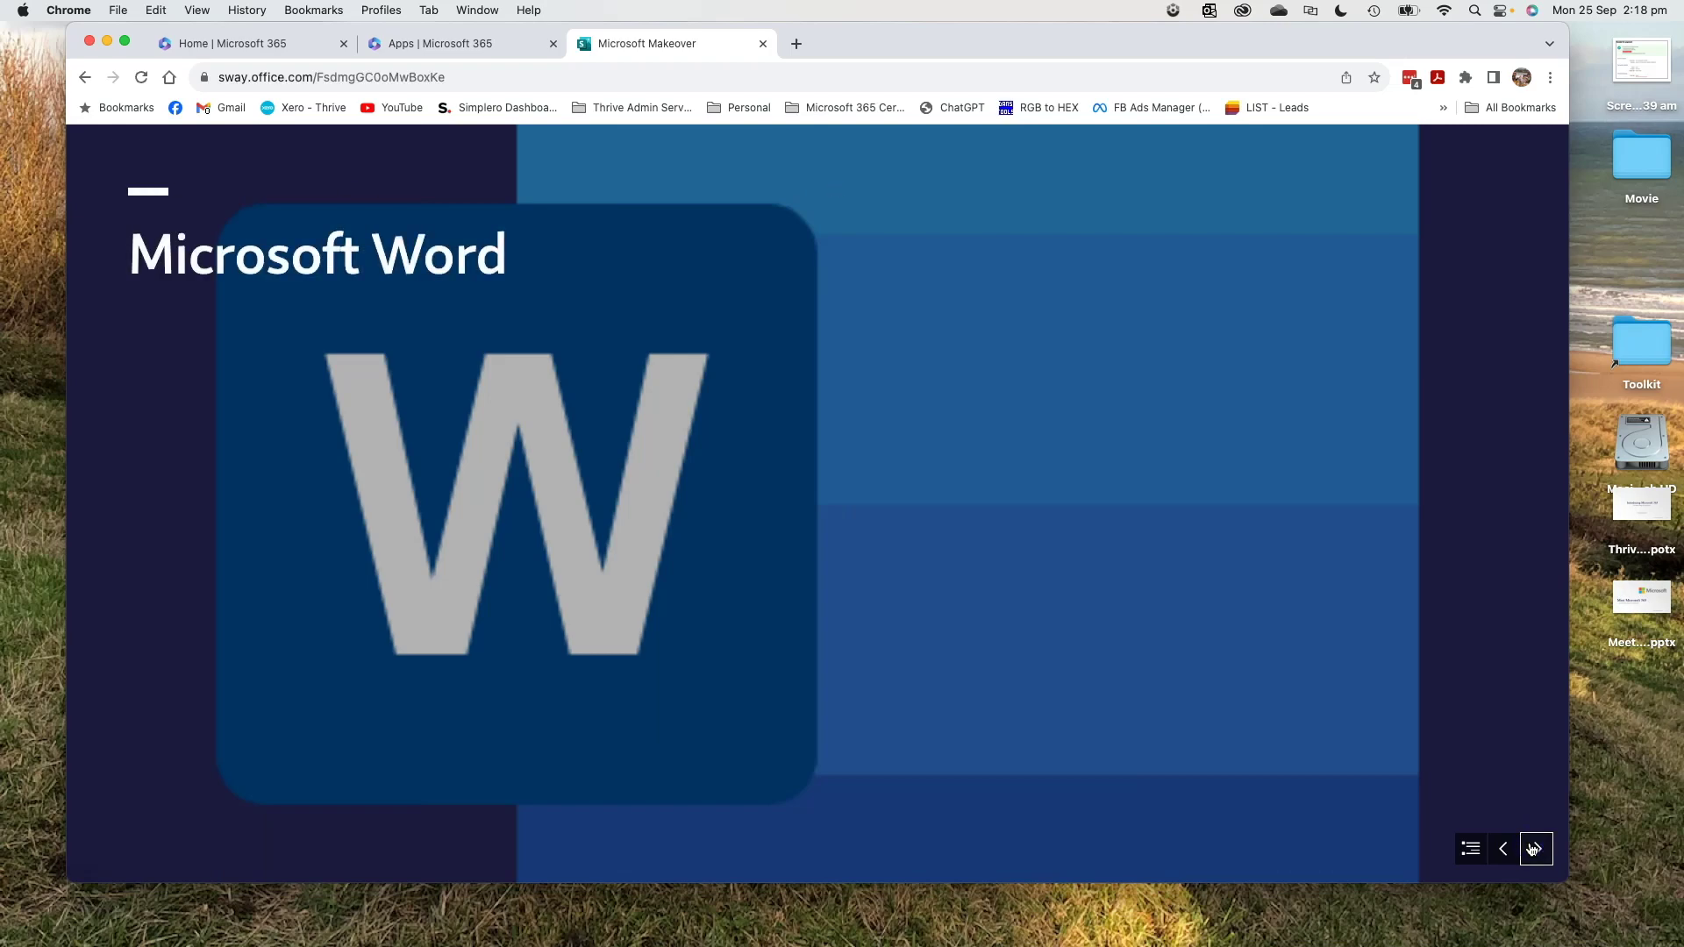
Step: Step through the Word cards, the four-card Excel grid and the PowerPoint slides, then exit playback
{"action": "left_click", "coordinate": [1533, 848]}
{"action": "left_click", "coordinate": [1007, 598]}
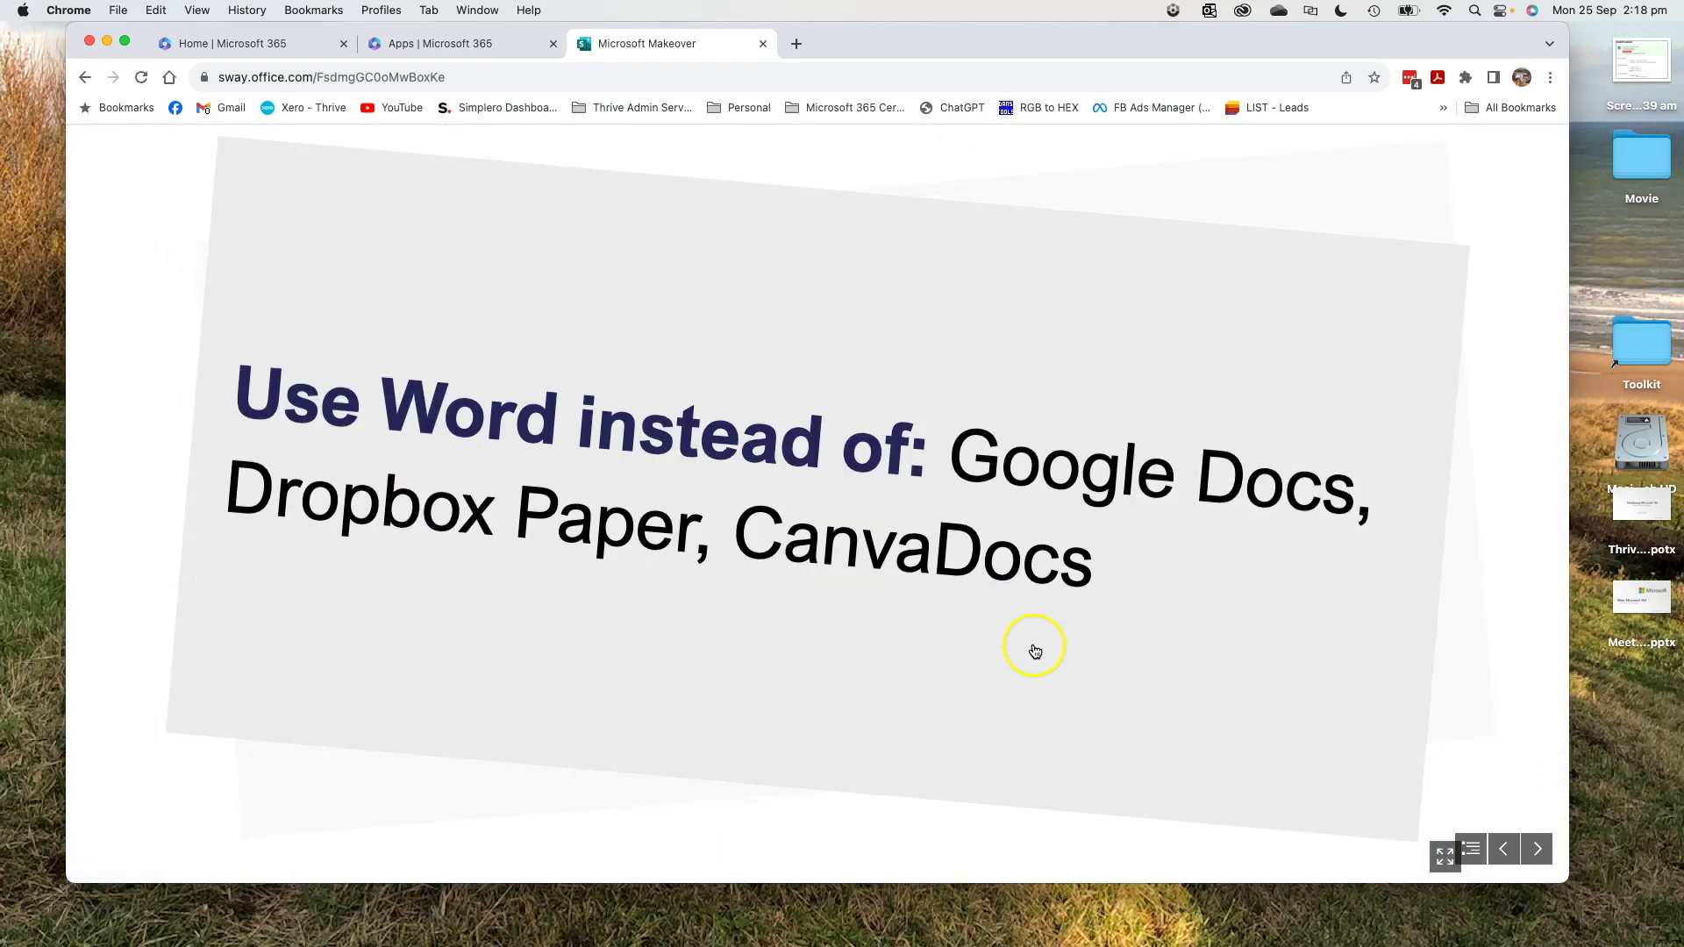
{"action": "left_click", "coordinate": [1035, 649]}
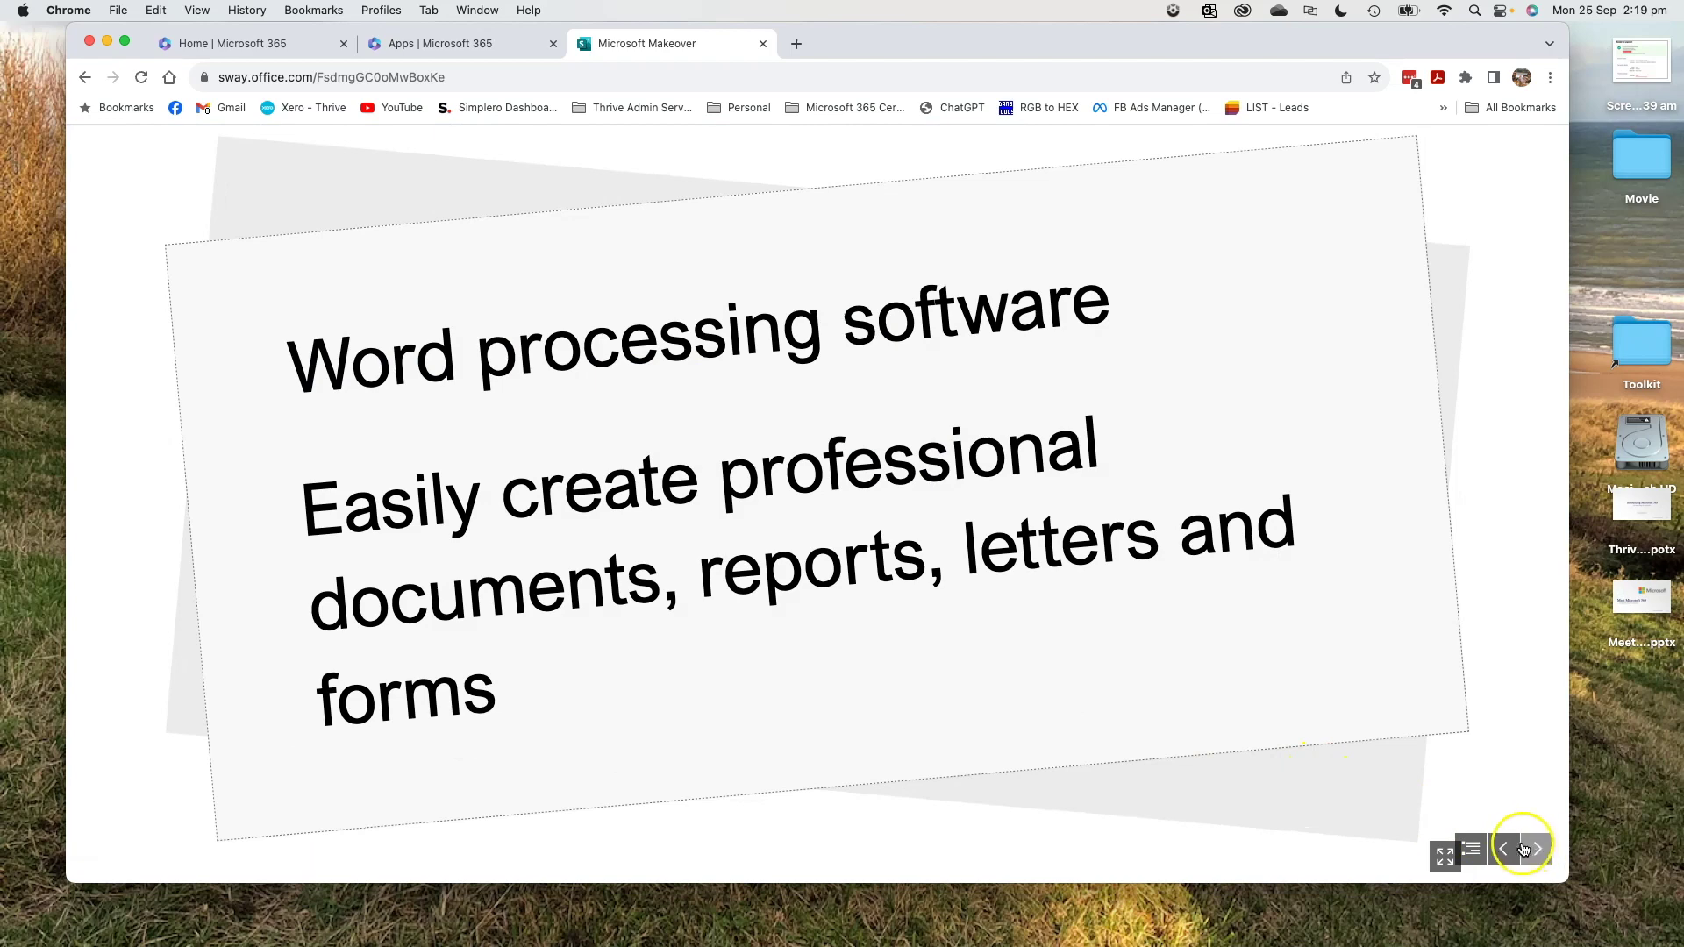
{"action": "left_click", "coordinate": [1526, 848]}
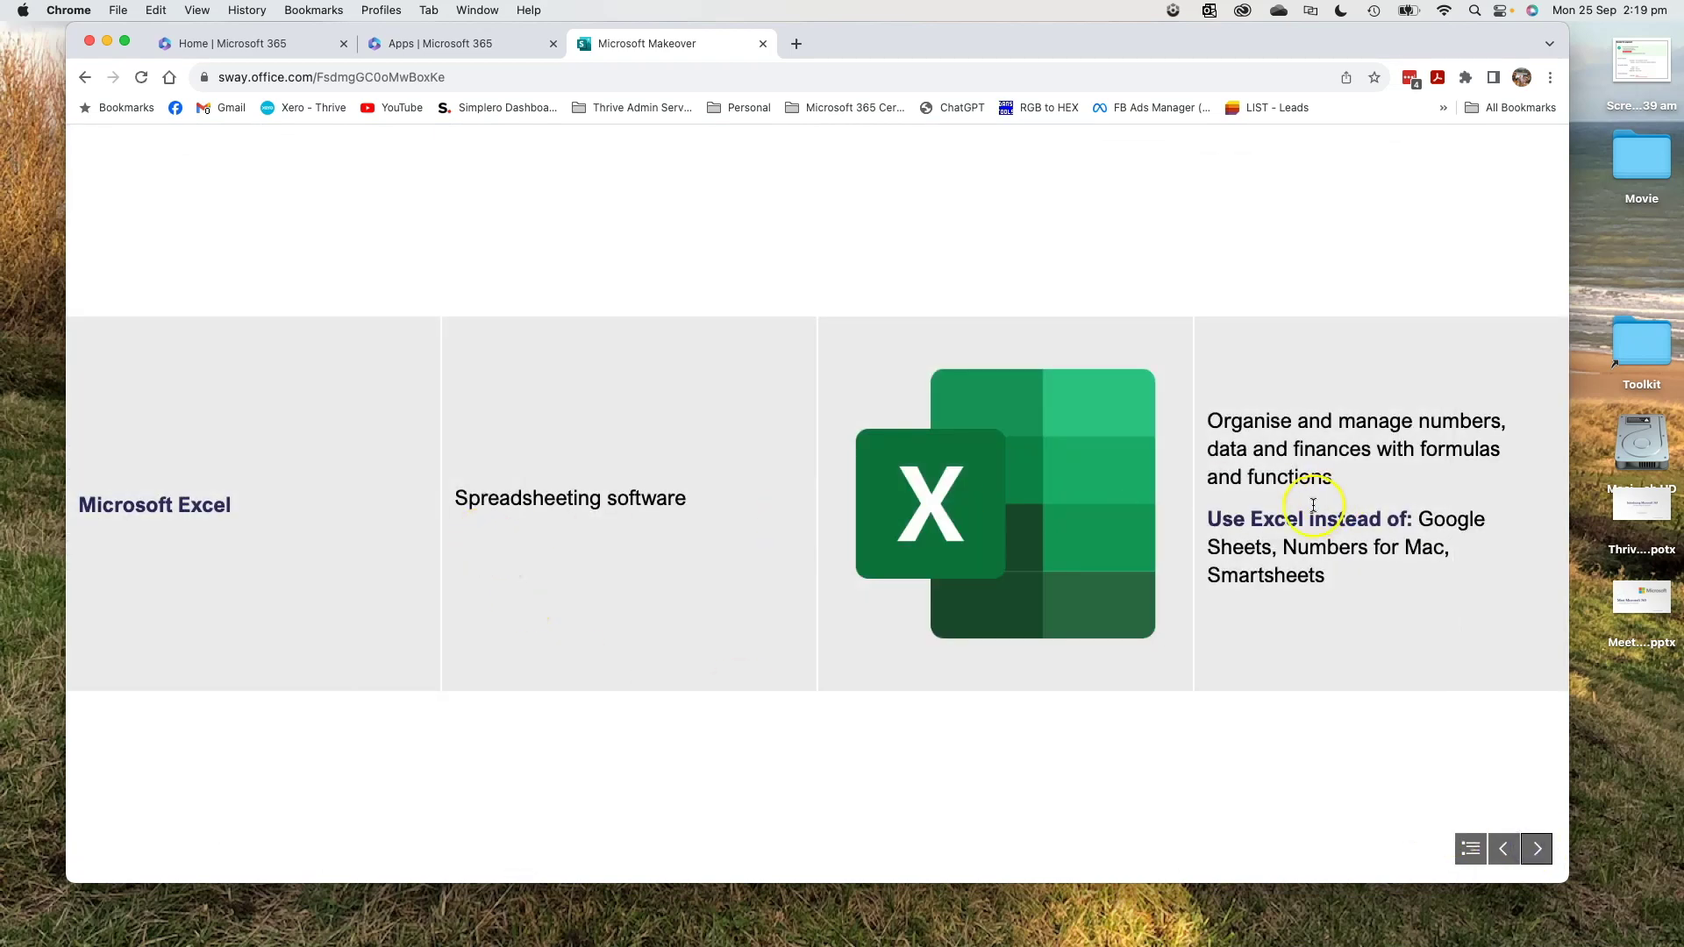
{"action": "left_click", "coordinate": [1535, 849]}
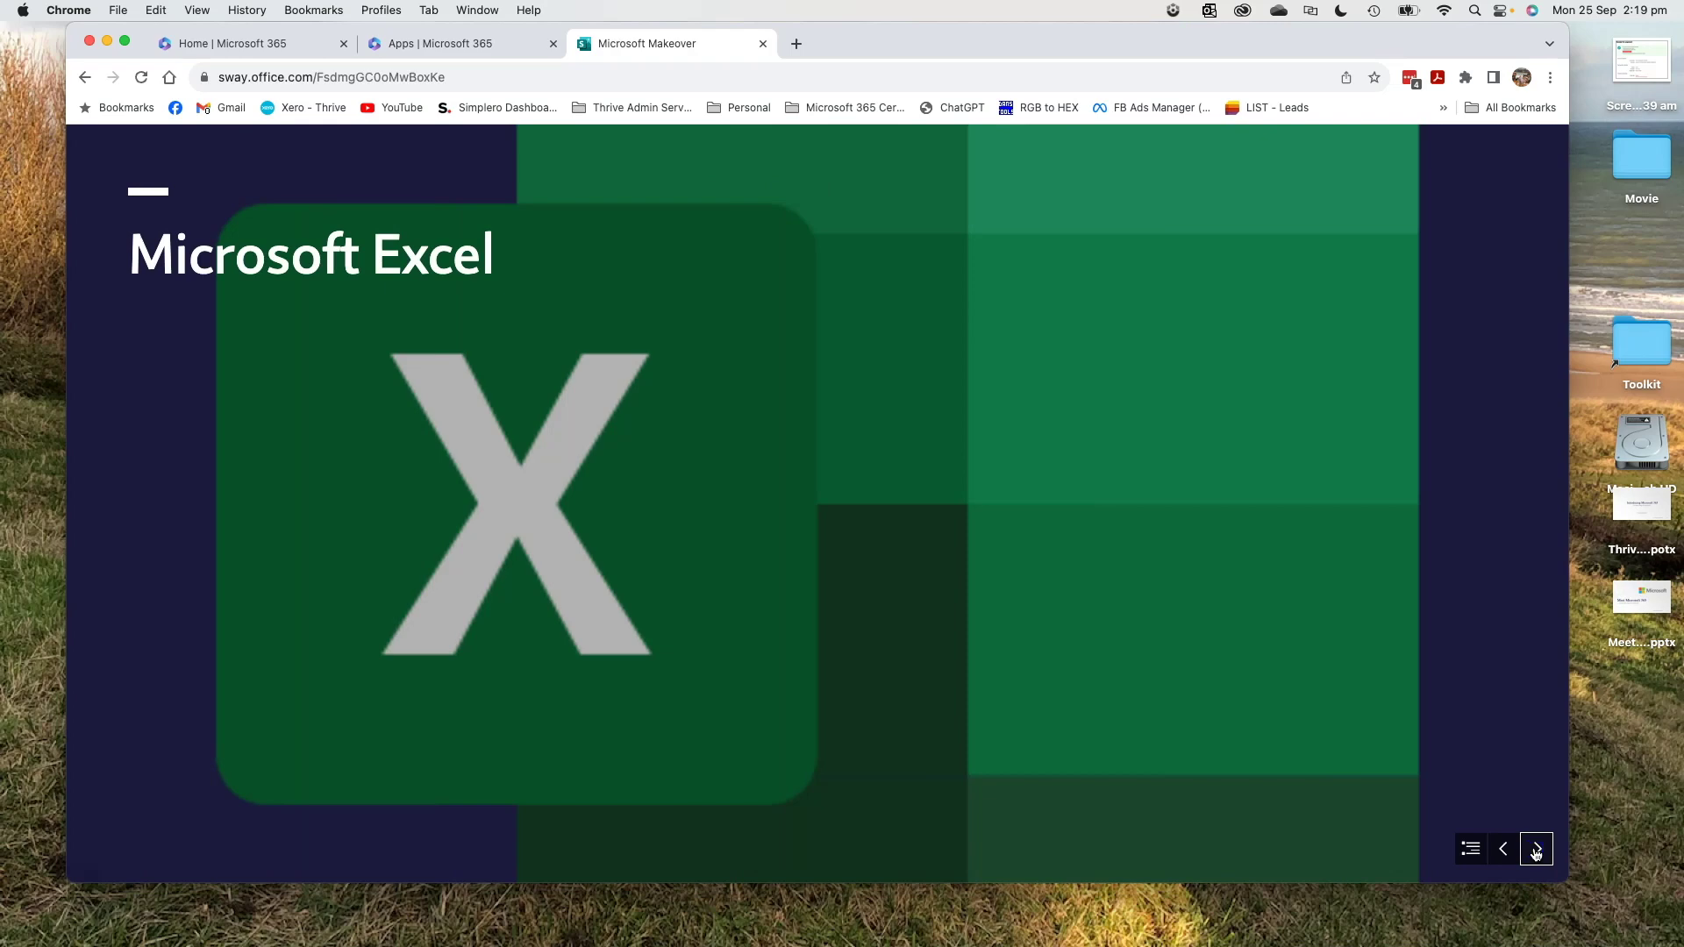
{"action": "left_click", "coordinate": [1535, 849]}
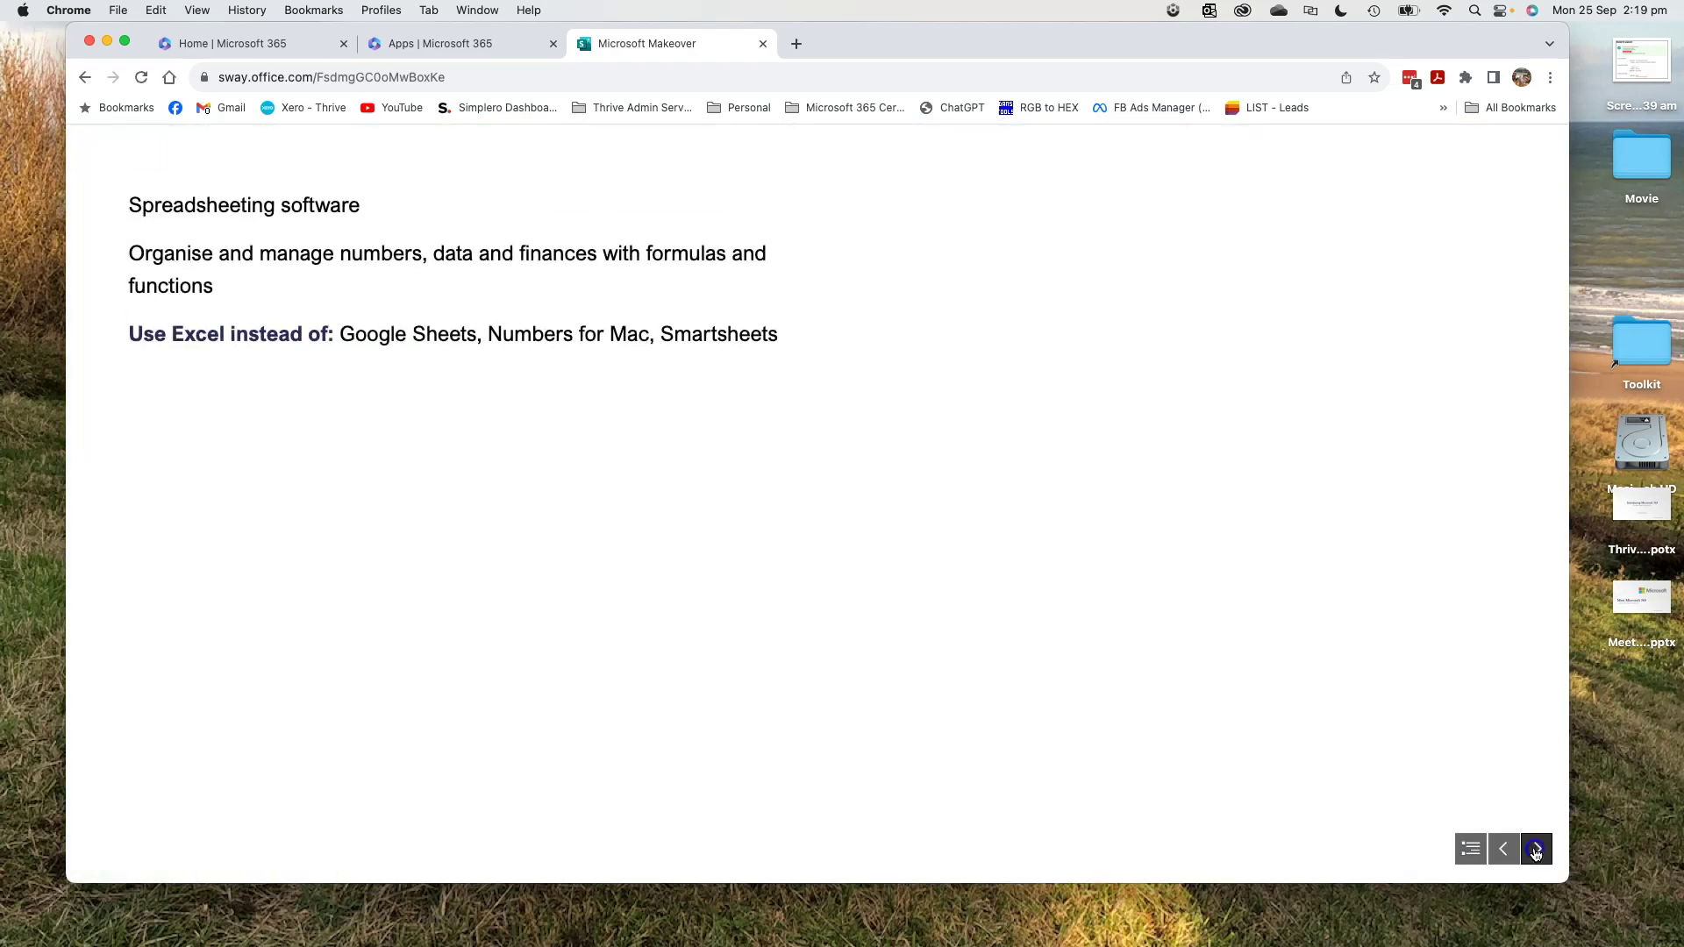
{"action": "left_click", "coordinate": [1536, 849]}
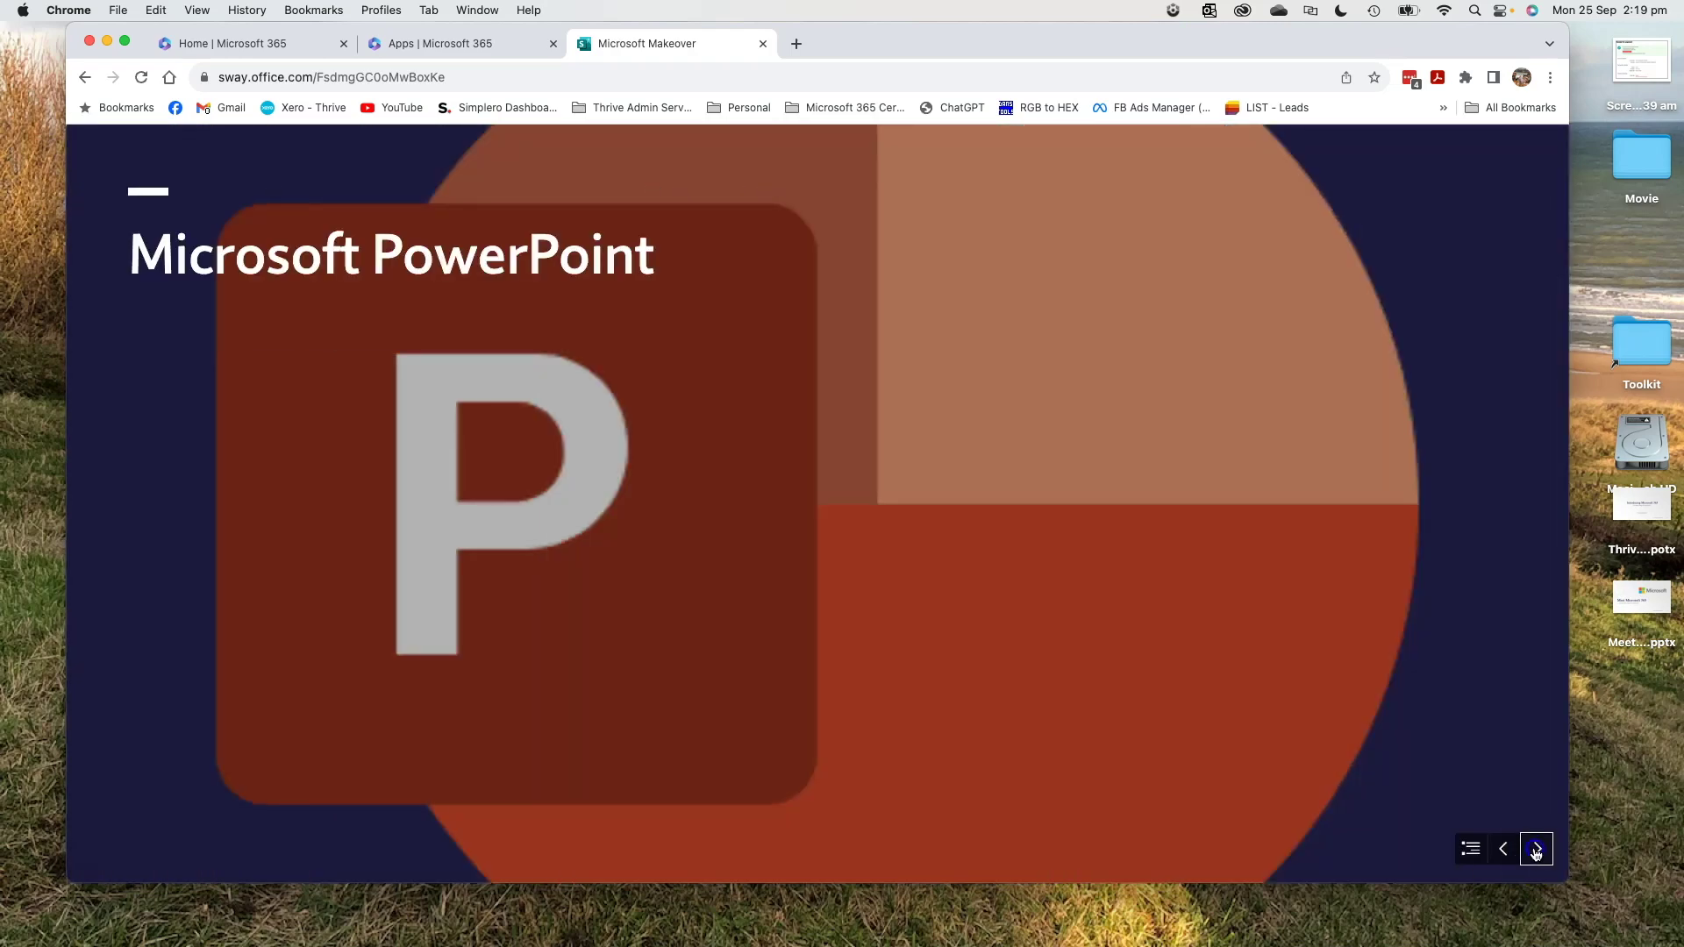
{"action": "left_click", "coordinate": [1536, 849]}
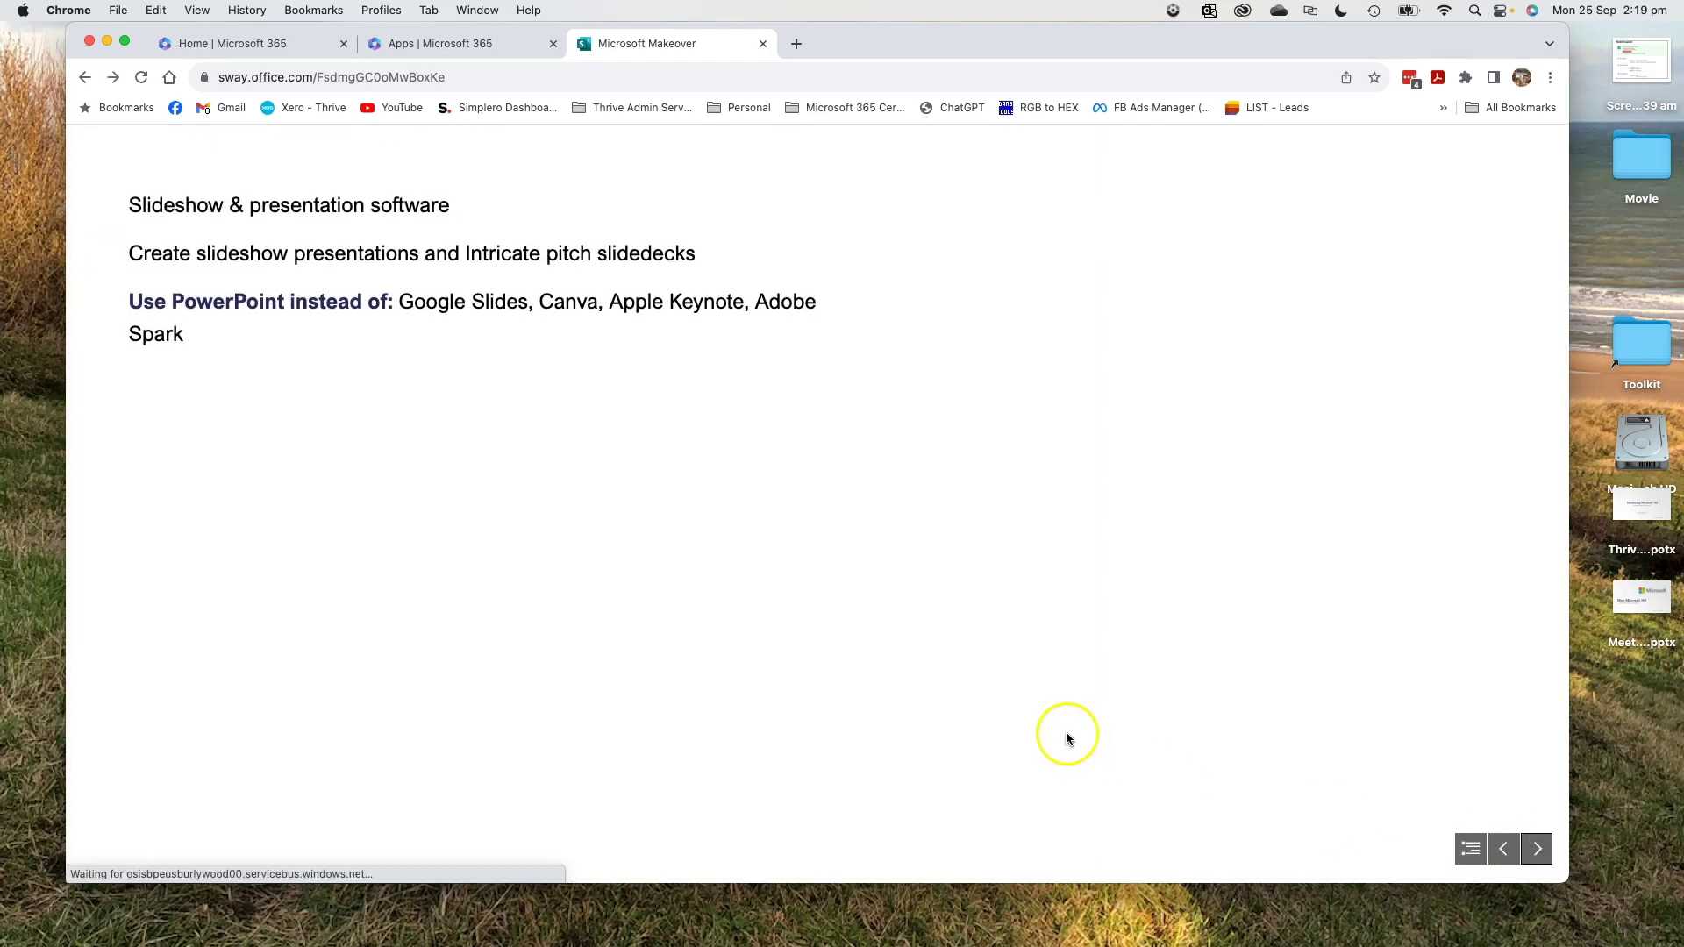
{"action": "key", "text": "Escape"}
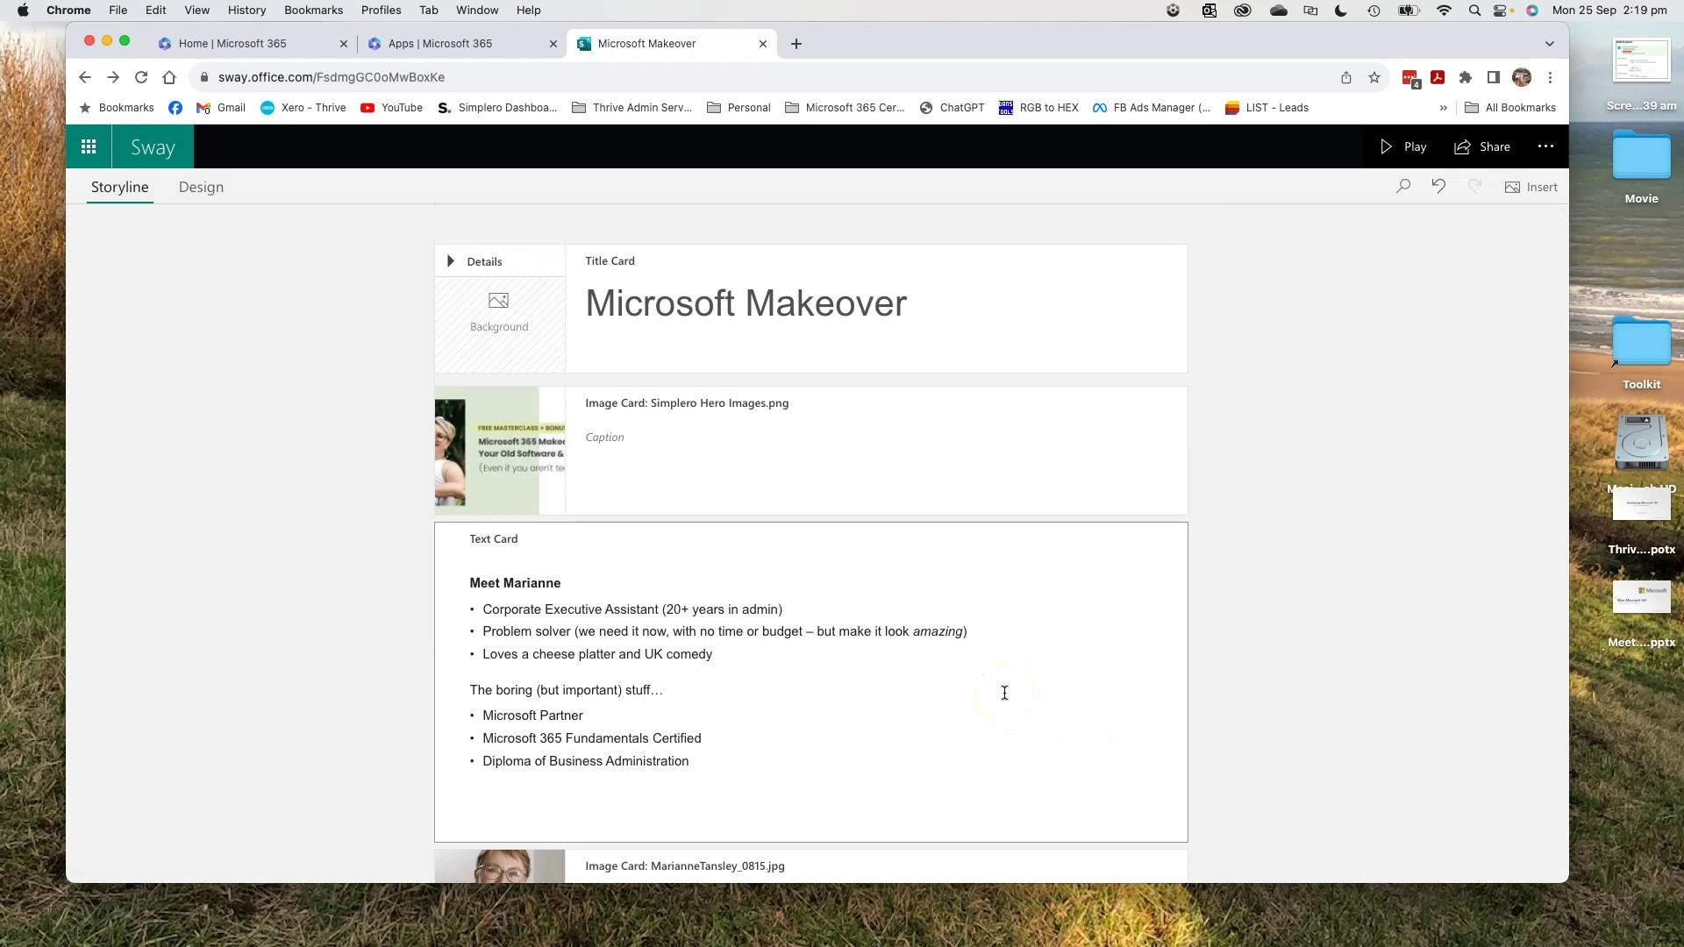
Step: Preview the Sway's visual link thumbnail from More options, then bring up its iframe embed code
{"action": "left_click", "coordinate": [1491, 146]}
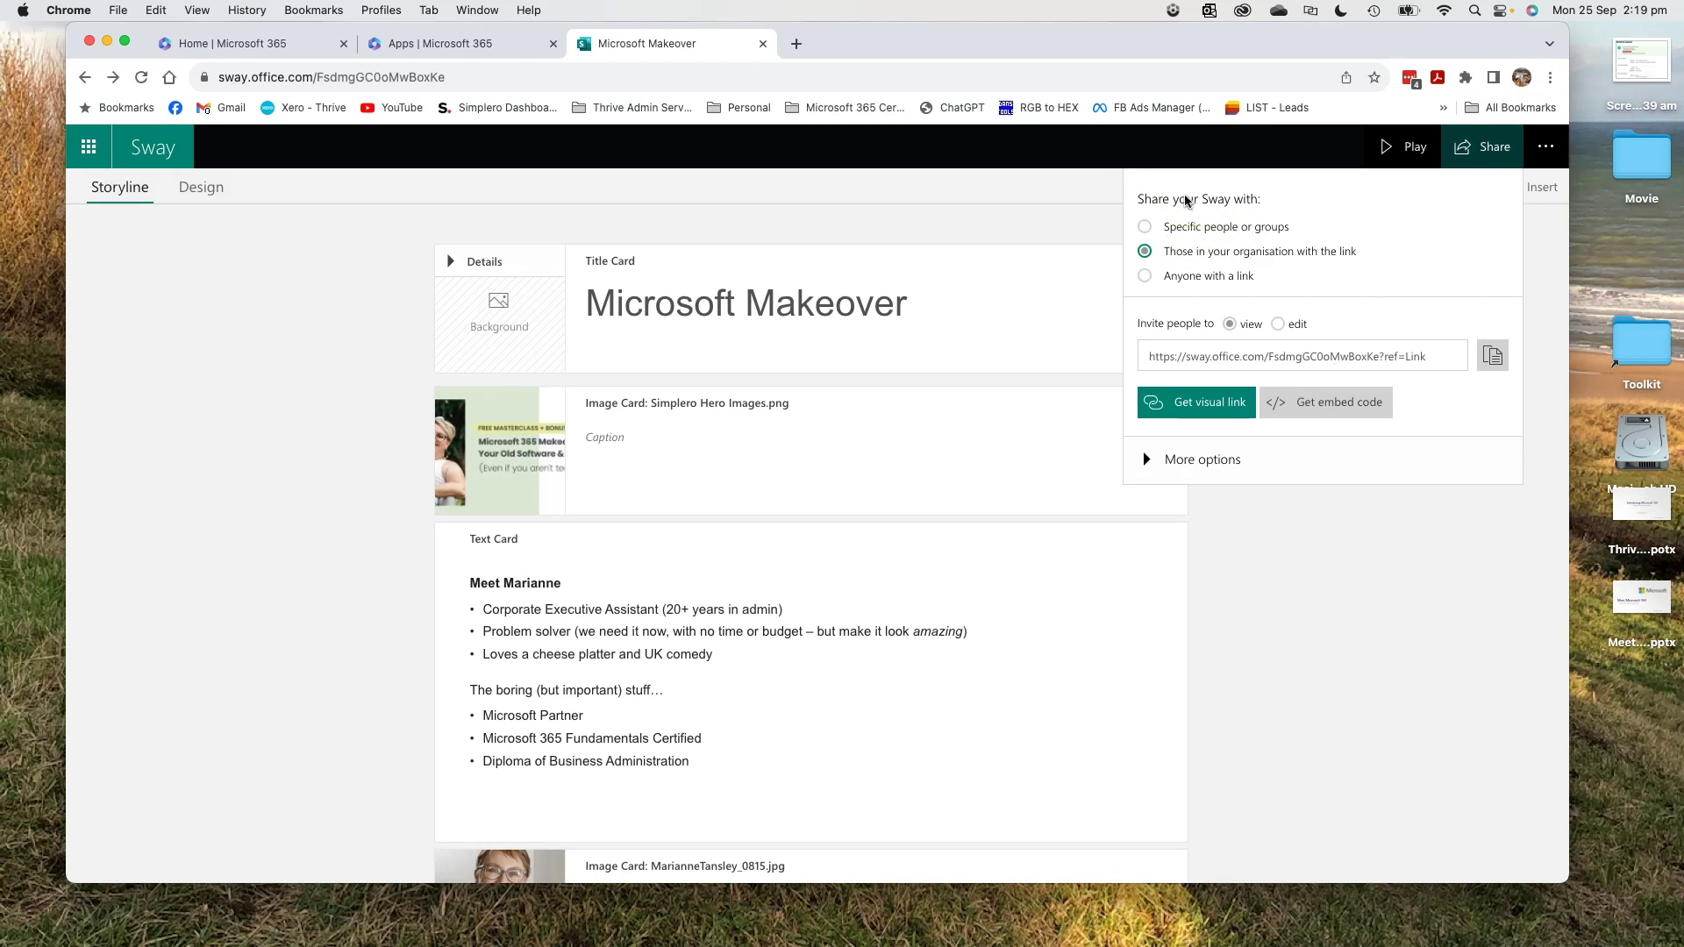
{"action": "left_click", "coordinate": [1146, 459]}
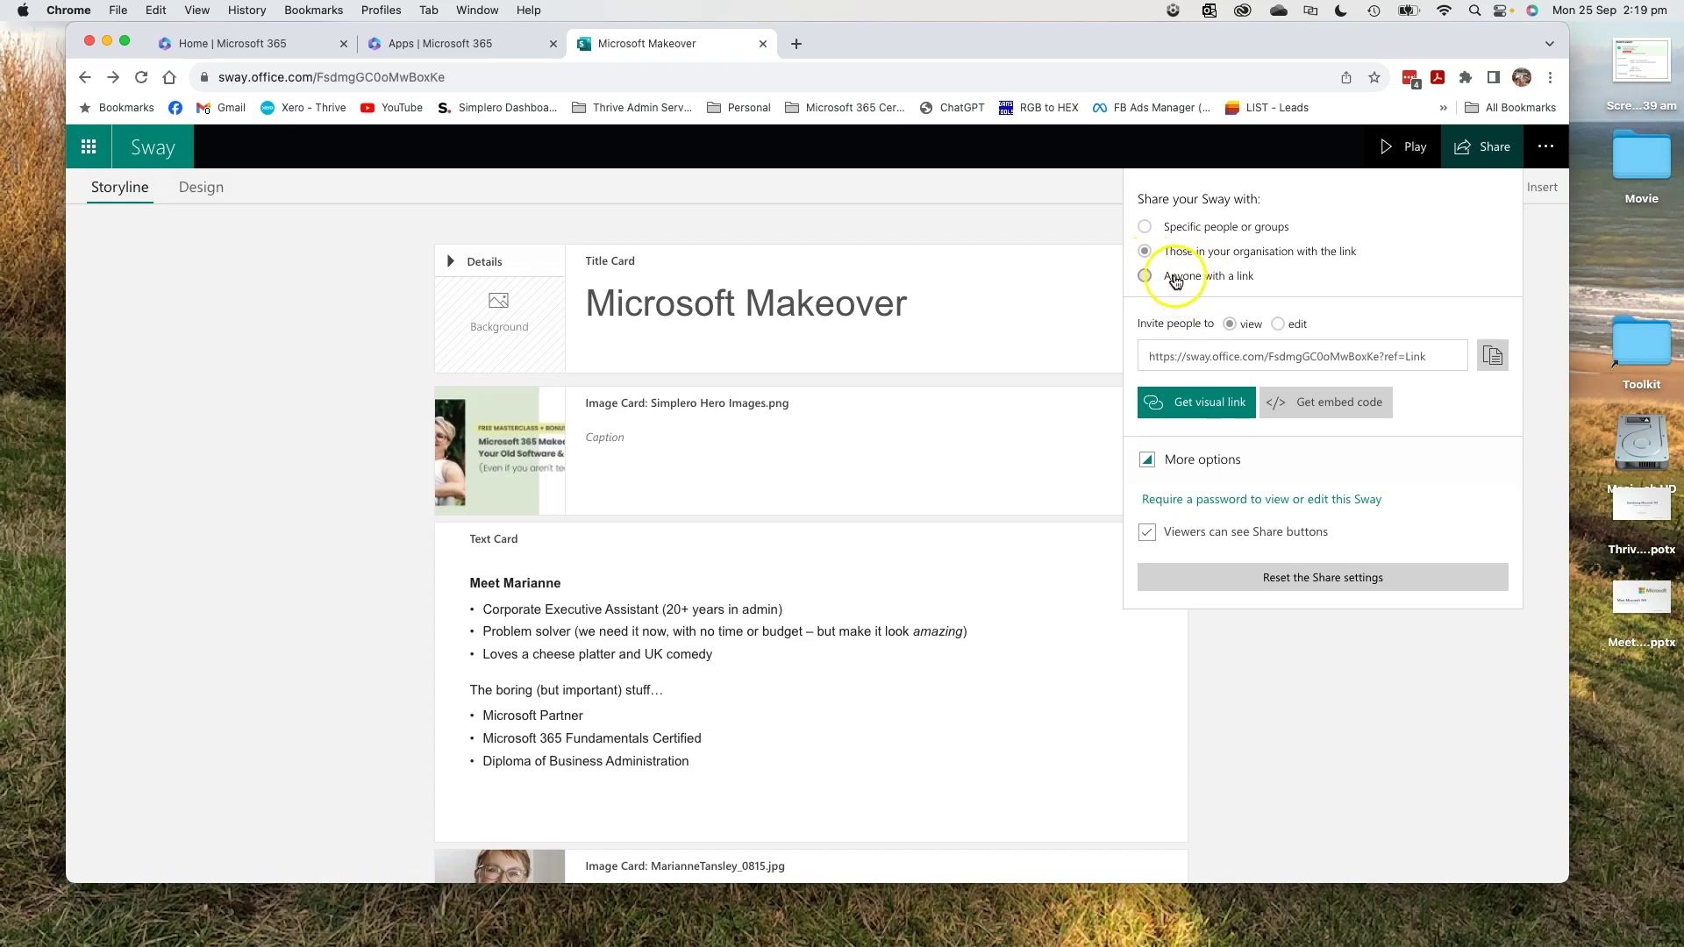
{"action": "left_click", "coordinate": [1194, 409]}
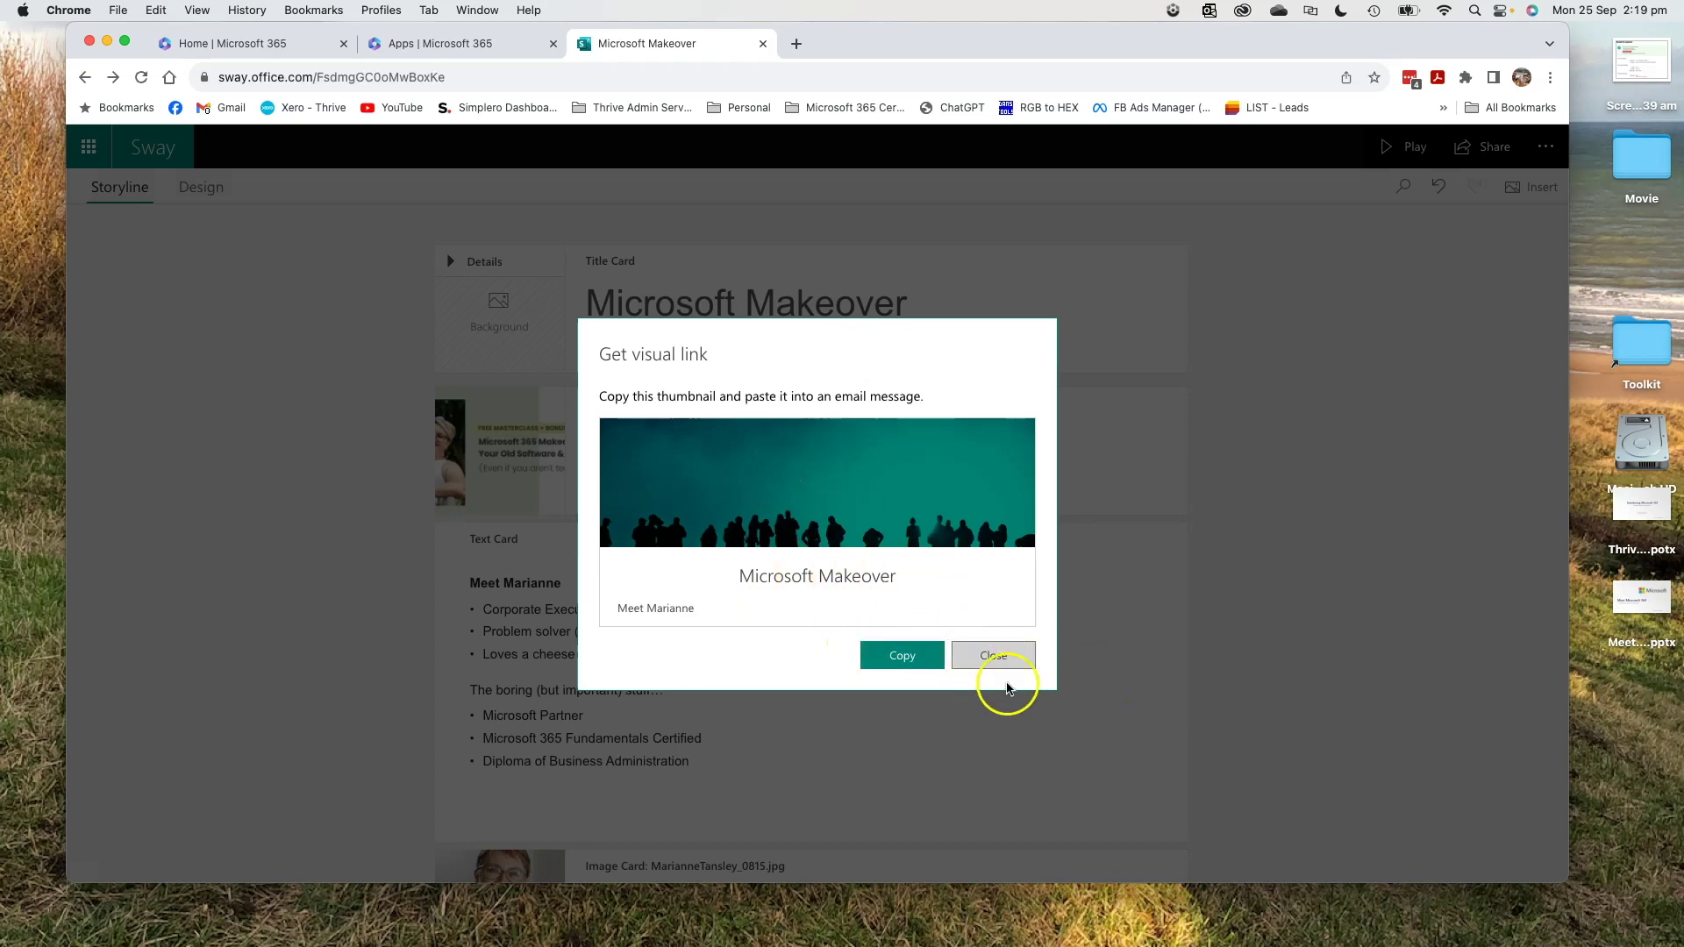
{"action": "left_click", "coordinate": [995, 675]}
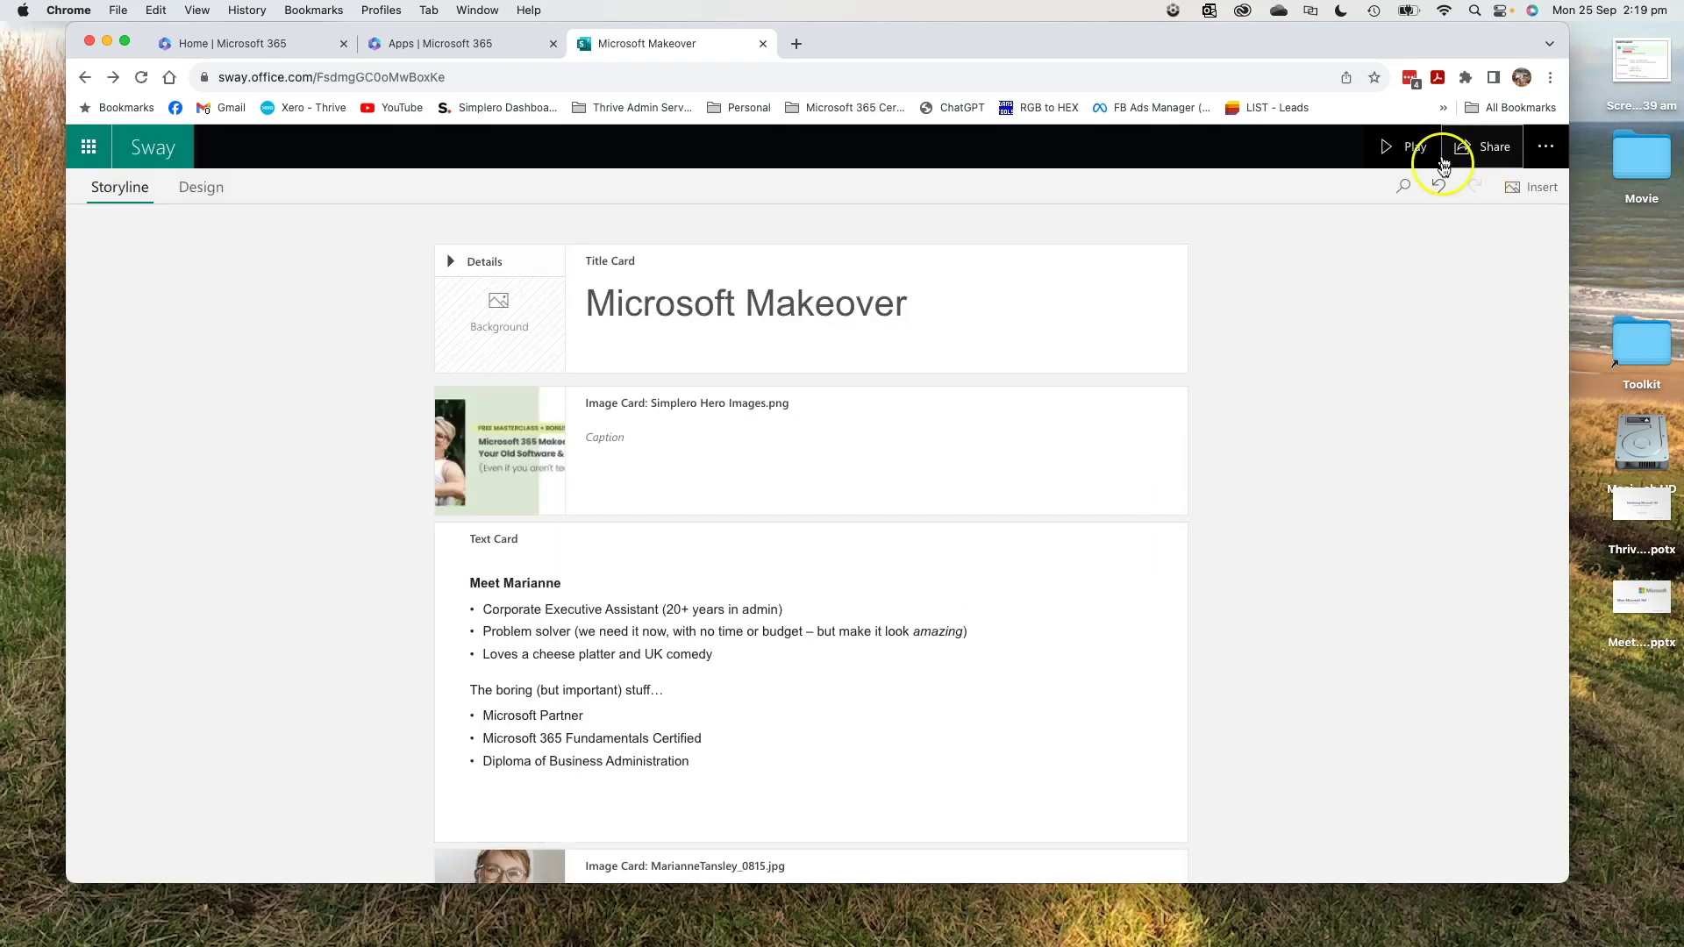
{"action": "left_click", "coordinate": [1480, 146]}
{"action": "left_click", "coordinate": [1315, 402]}
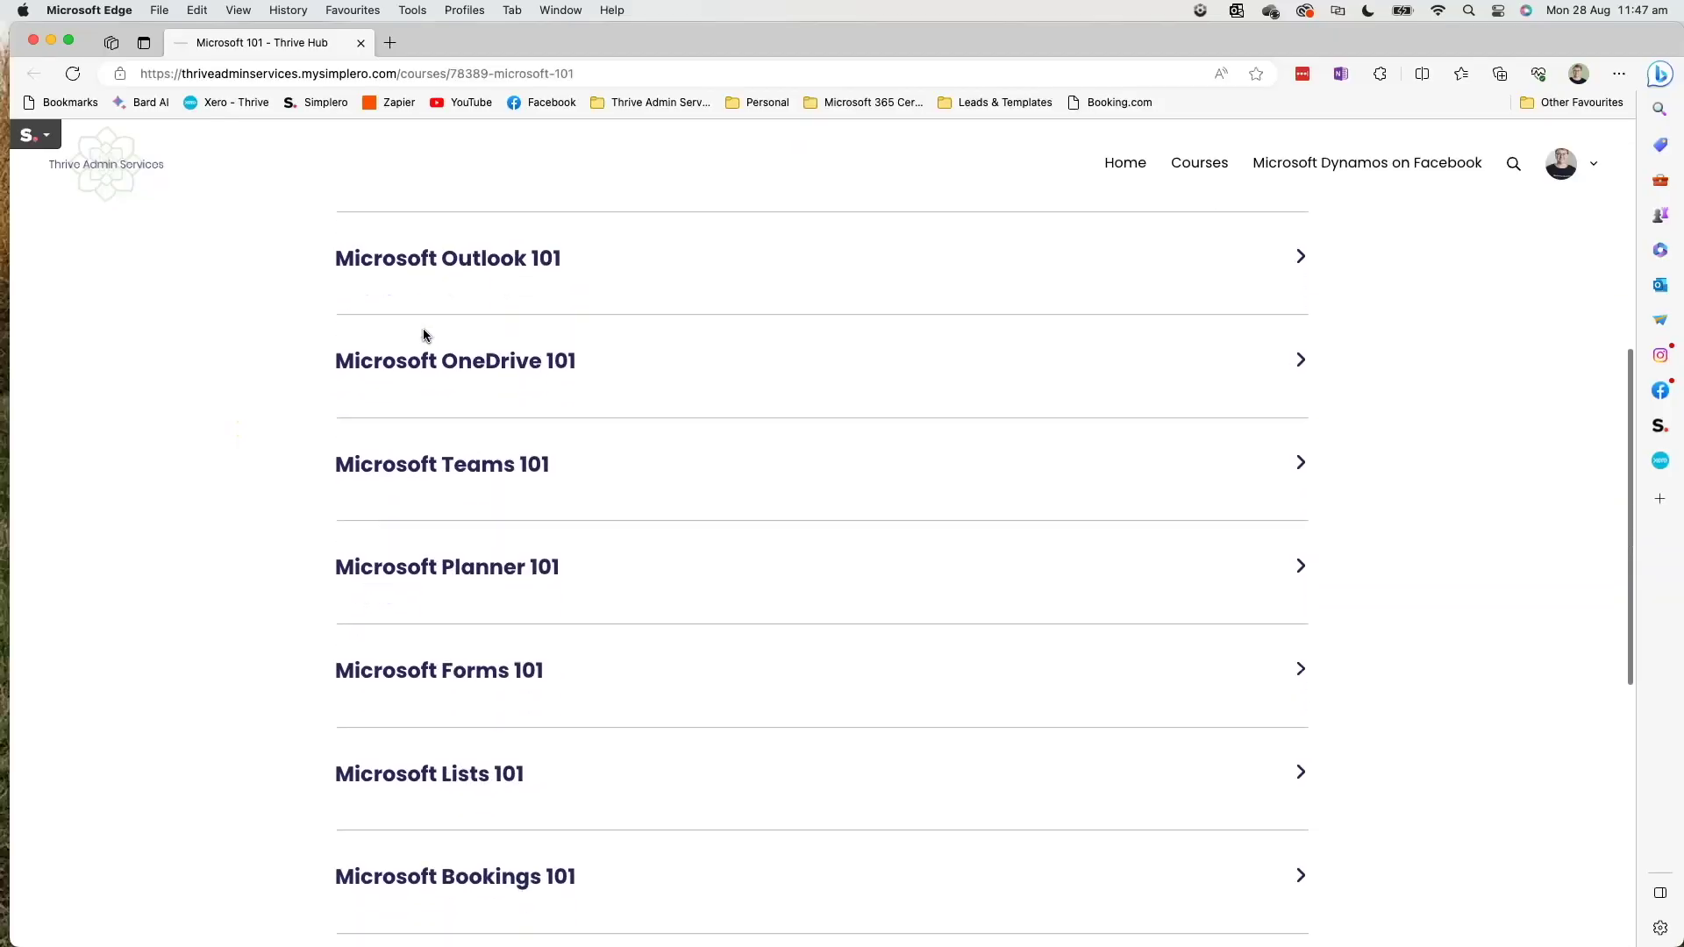
Step: Expand the Microsoft Word 101 module and open its Word - Introduction lesson with the 6:04 video
{"action": "scroll", "coordinate": [435, 523], "scroll_direction": "up", "scroll_amount": 5}
{"action": "scroll", "coordinate": [440, 728], "scroll_direction": "up", "scroll_amount": 4}
{"action": "left_click", "coordinate": [1304, 477]}
{"action": "scroll", "coordinate": [376, 489], "scroll_direction": "down", "scroll_amount": 5}
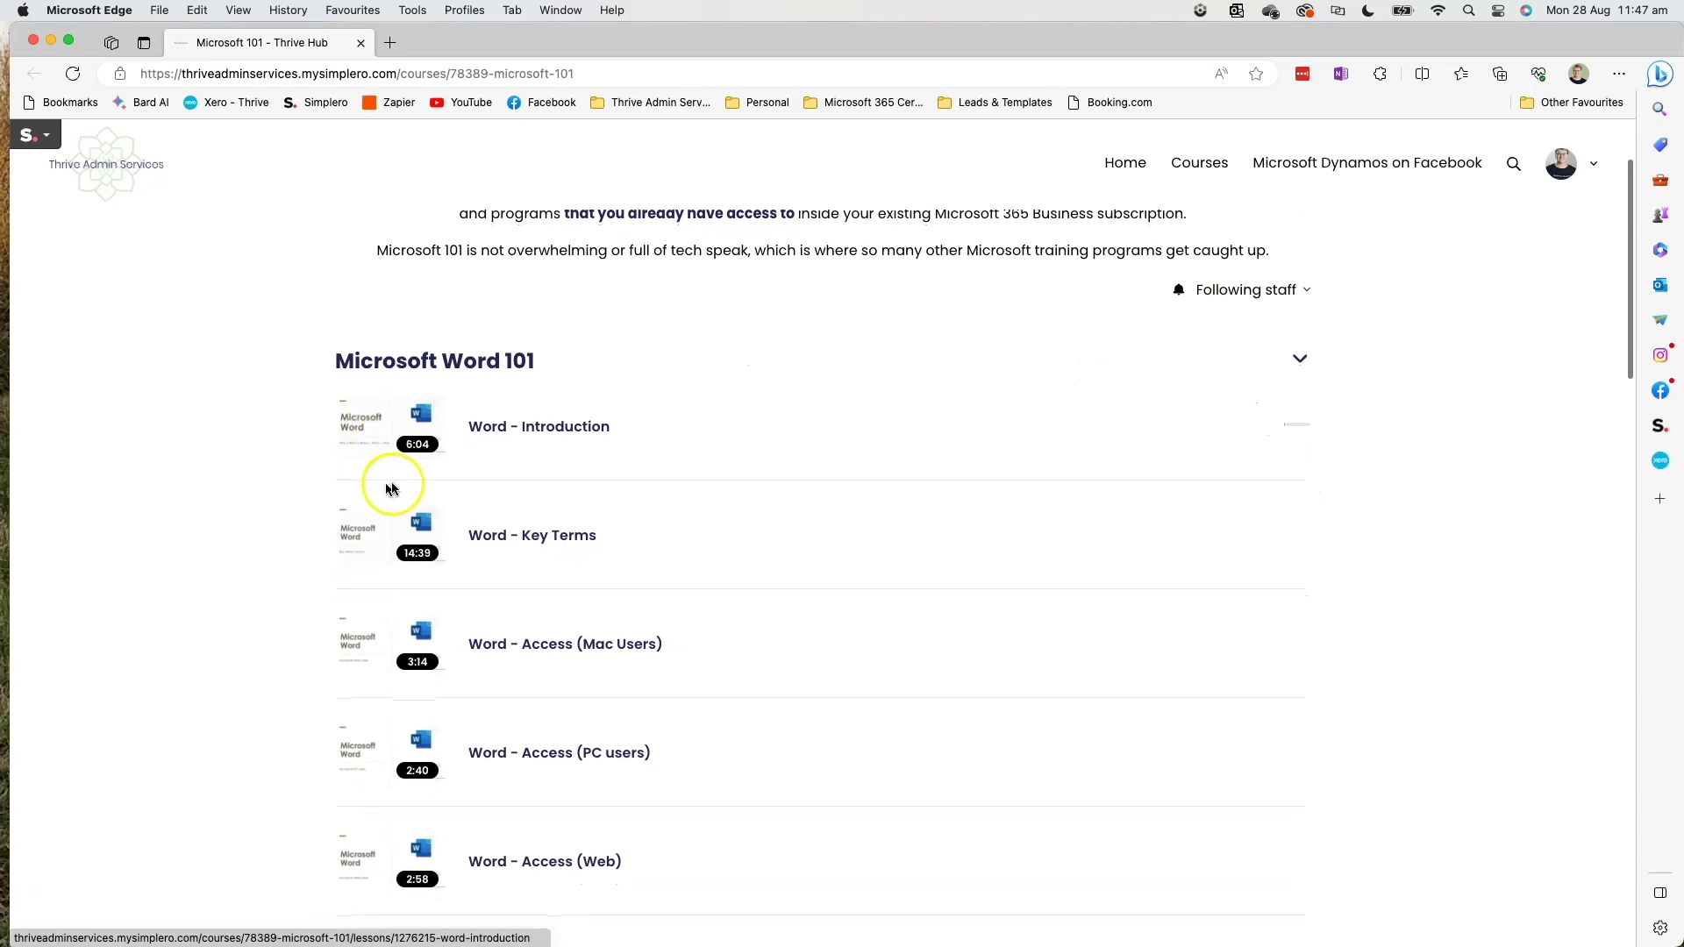
{"action": "scroll", "coordinate": [544, 649], "scroll_direction": "down", "scroll_amount": 5}
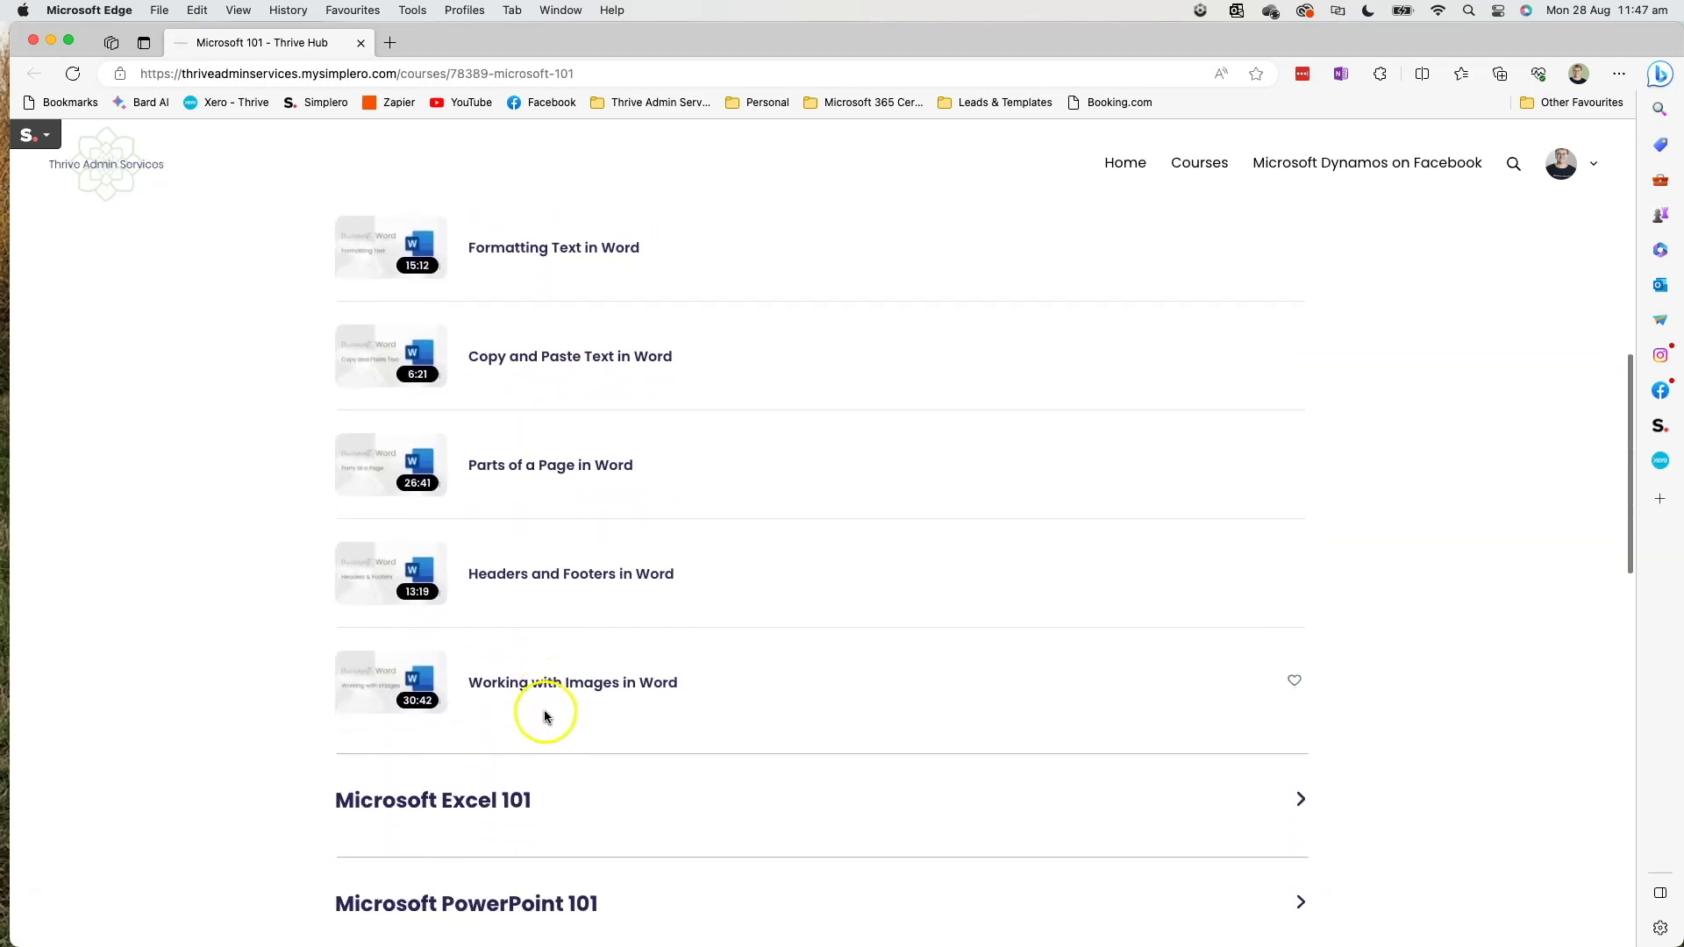
{"action": "scroll", "coordinate": [543, 709], "scroll_direction": "up", "scroll_amount": 9}
{"action": "left_click", "coordinate": [537, 476]}
{"action": "scroll", "coordinate": [819, 549], "scroll_direction": "down", "scroll_amount": 2}
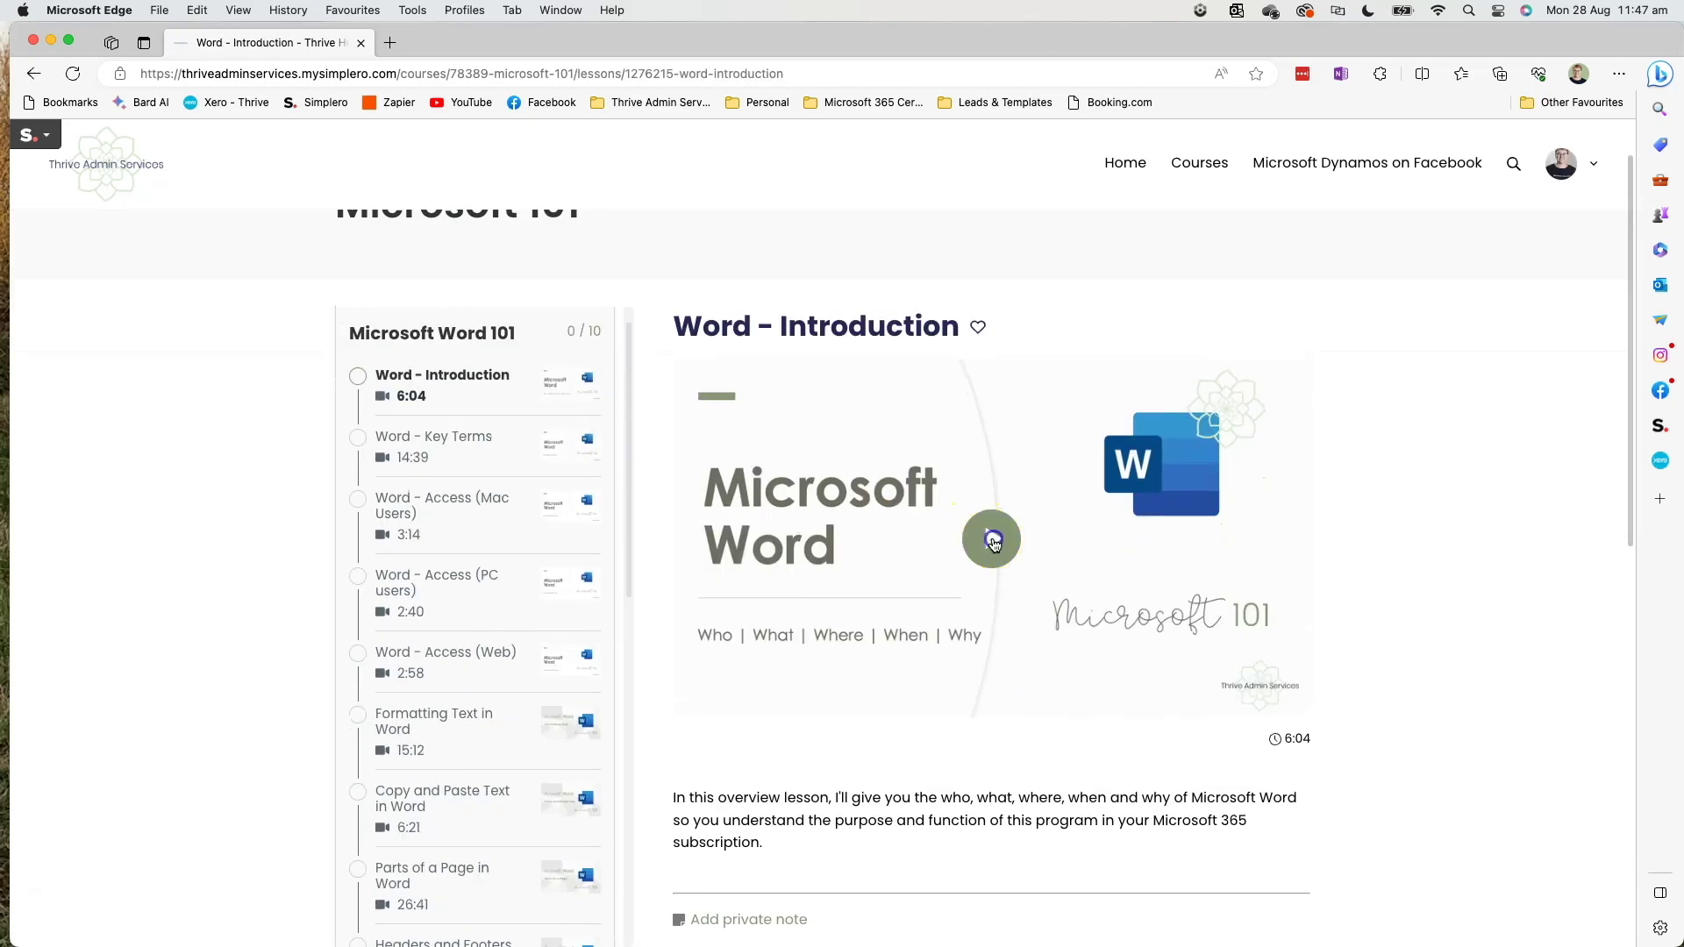